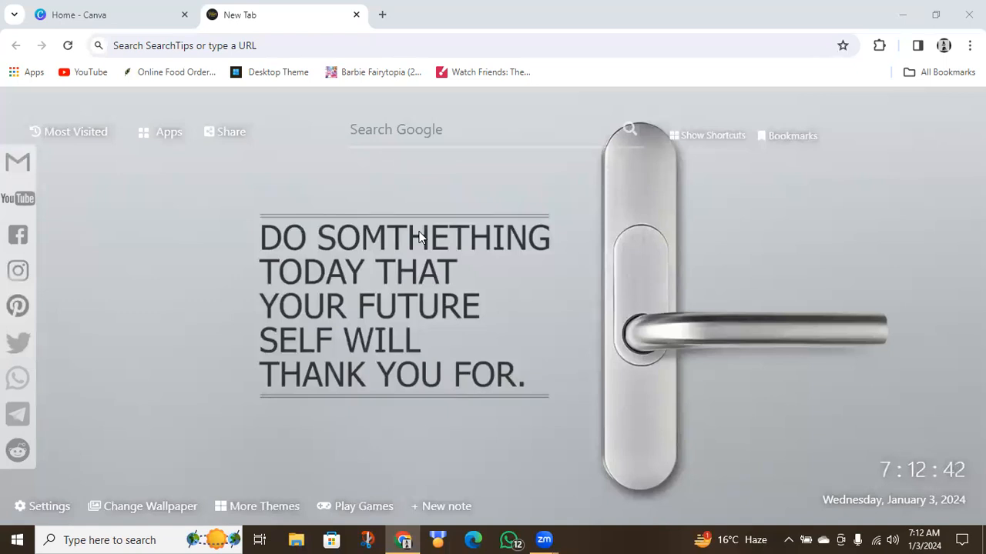
Search Google for "canva"
left_click(436, 131)
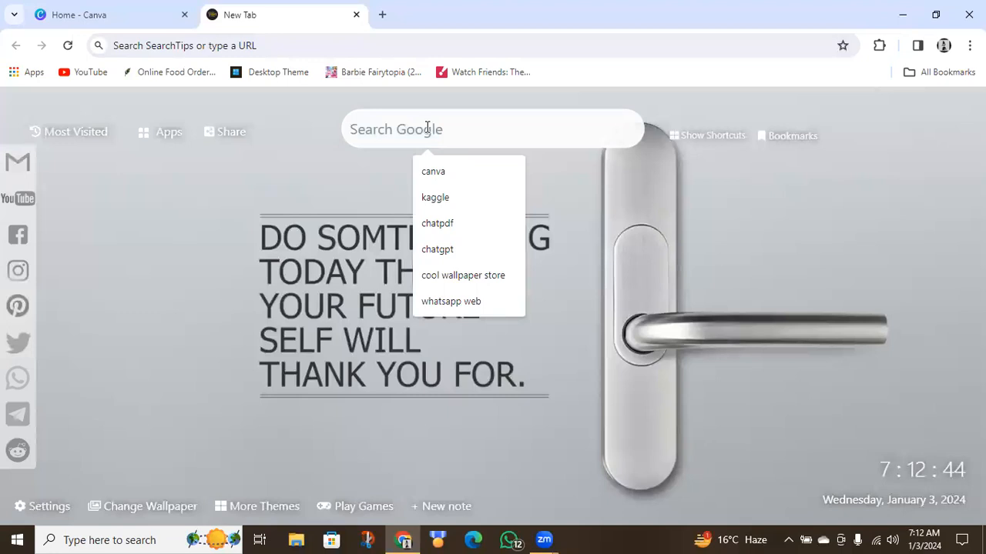
type("canva")
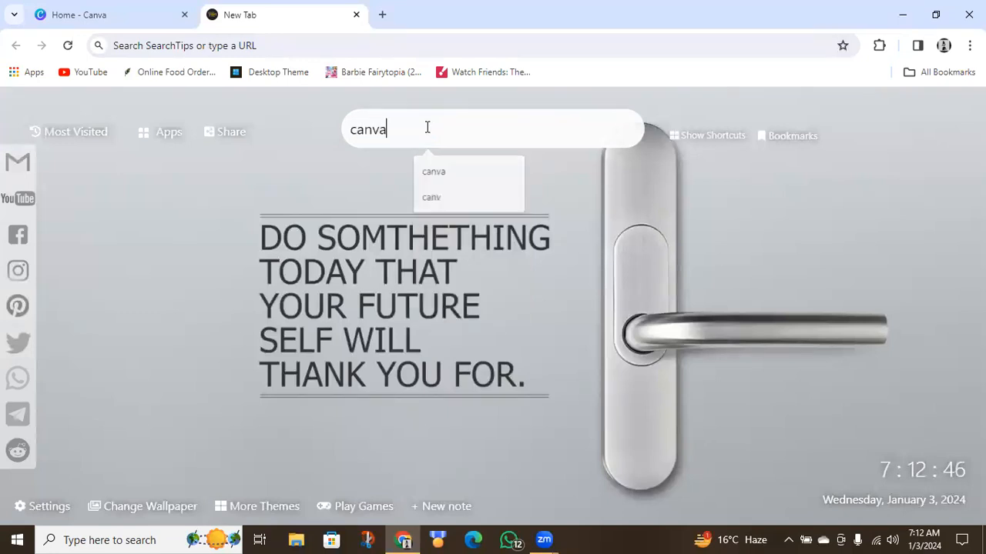
key("Return")
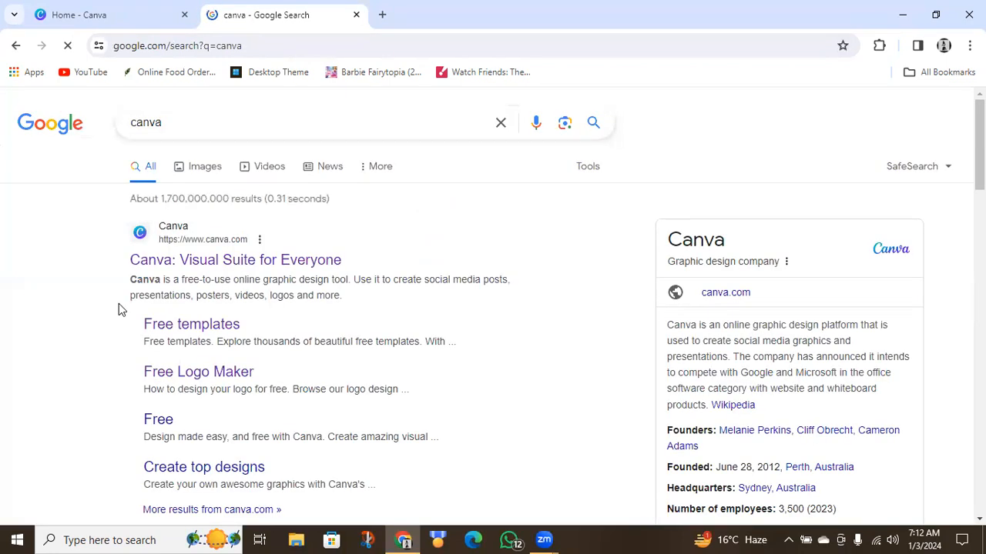
Switch to the open Canva home page and create a blank Instagram Post (Square) design
left_click(82, 17)
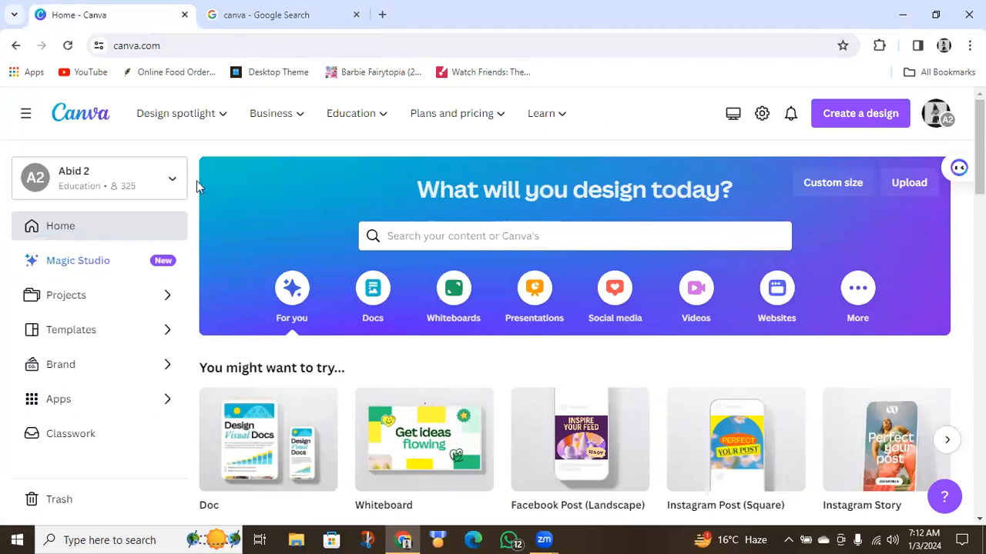
left_click(880, 118)
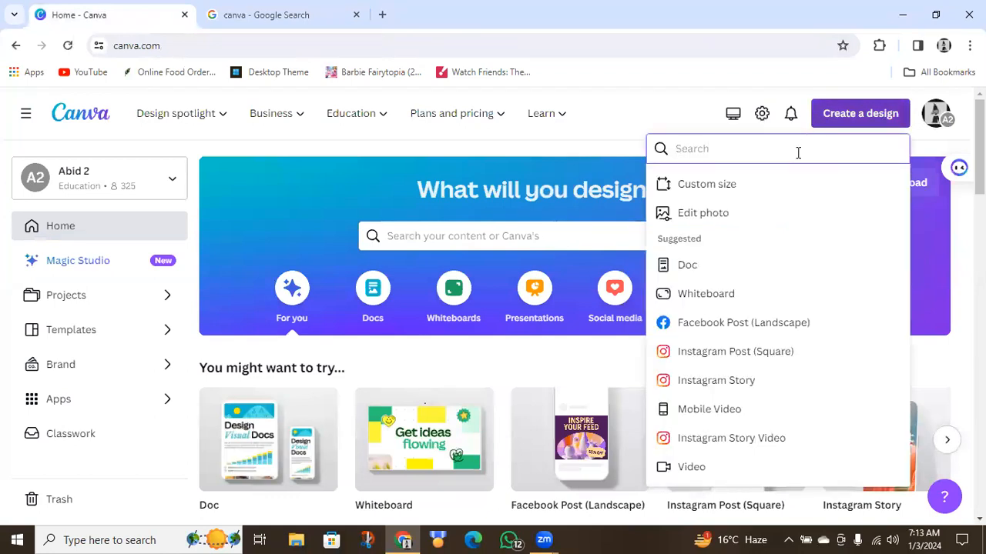
left_click(733, 367)
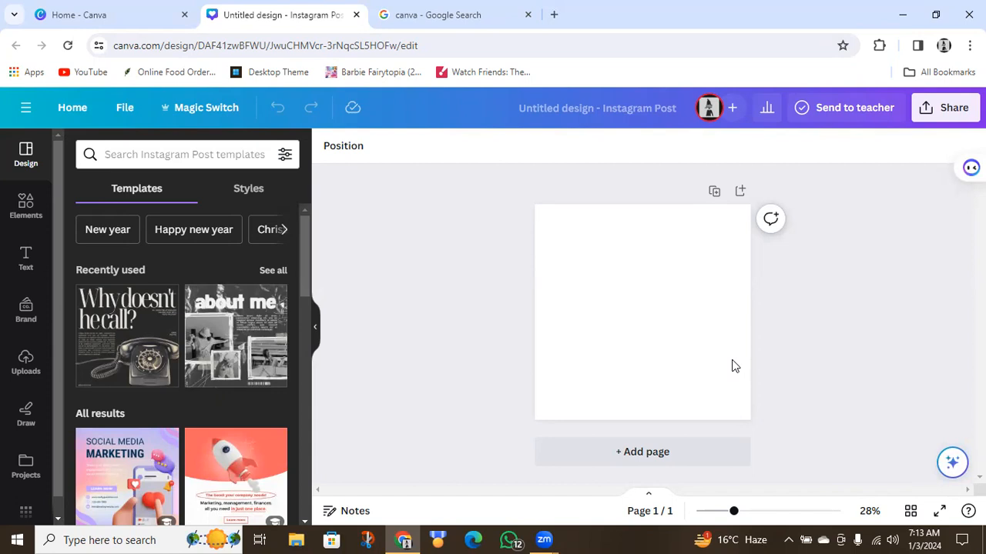
left_click(24, 171)
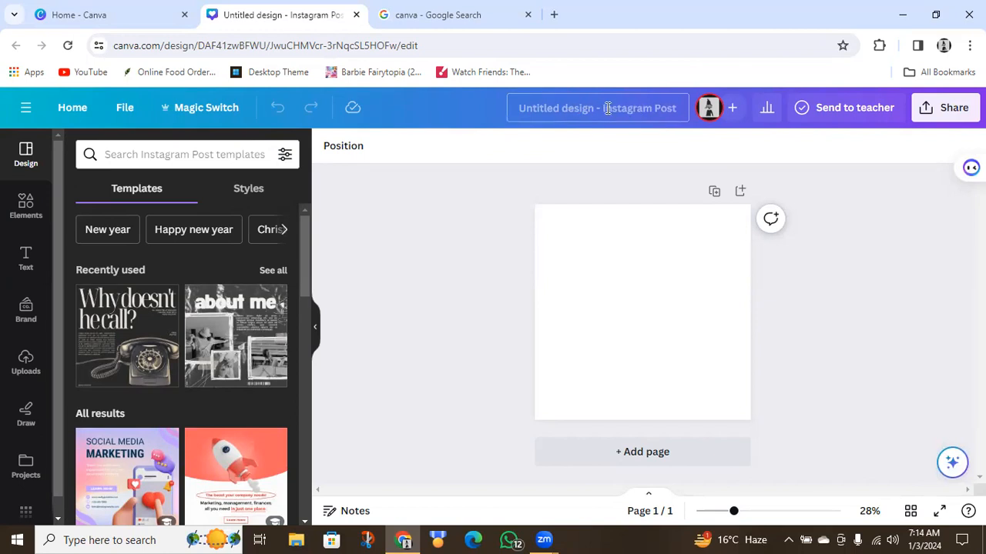
Review the sharing and download options for the design, then close them
left_click(925, 109)
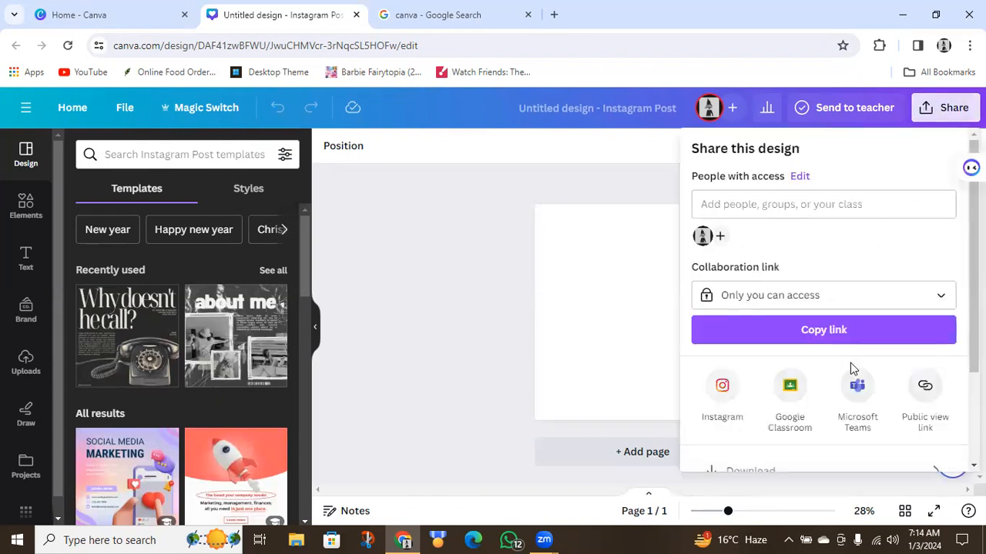
scroll(824, 300, "down", 3)
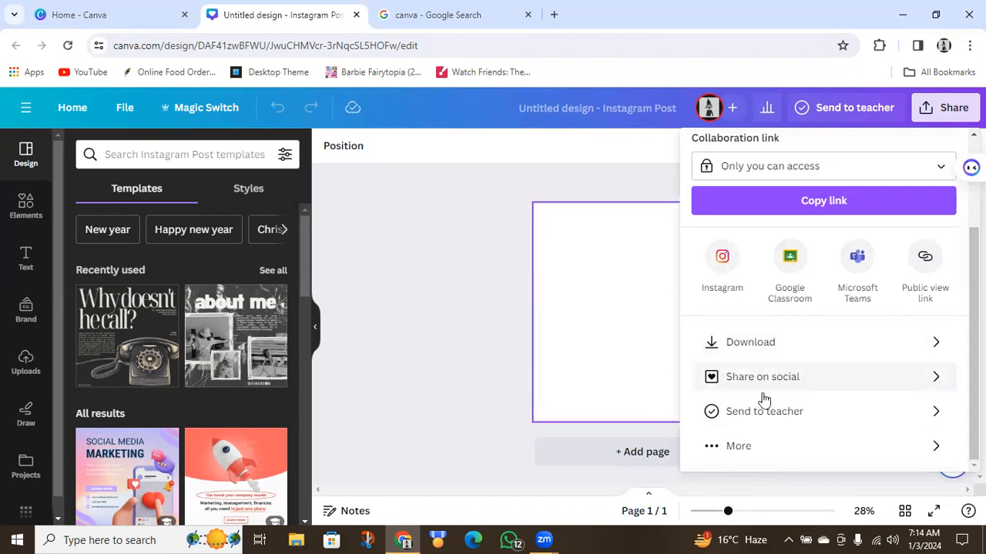
left_click(371, 320)
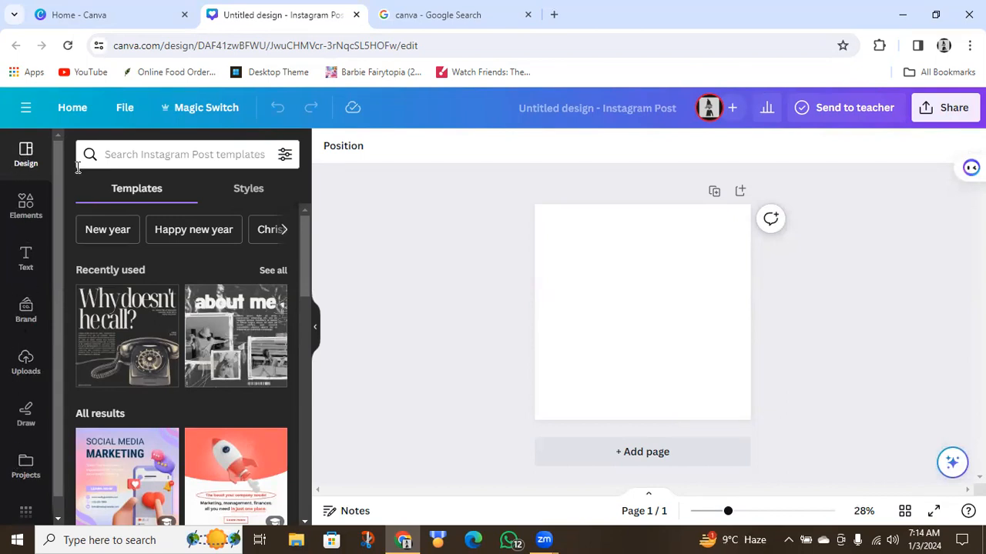
Search the Instagram Post templates for "web development" and look through the matching designs
left_click(131, 156)
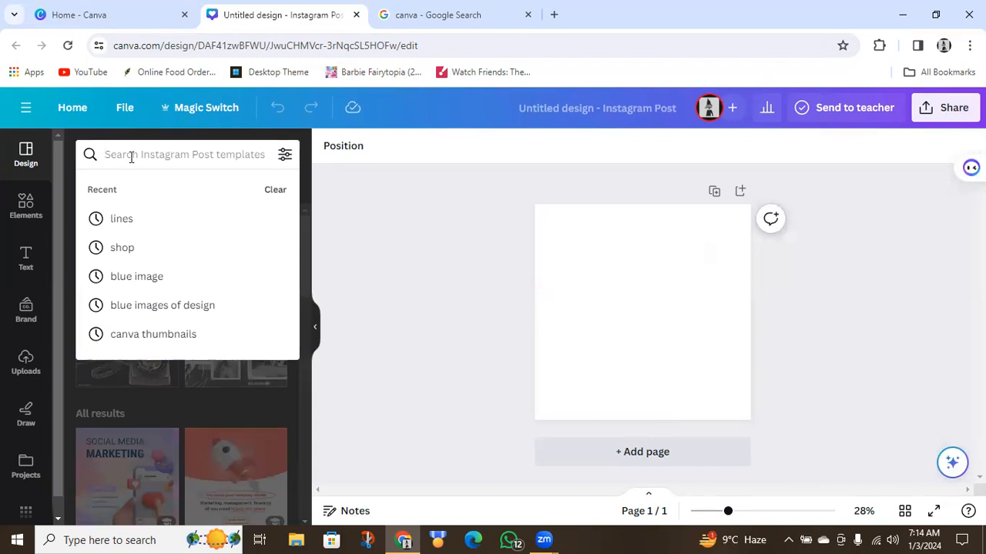
type("we")
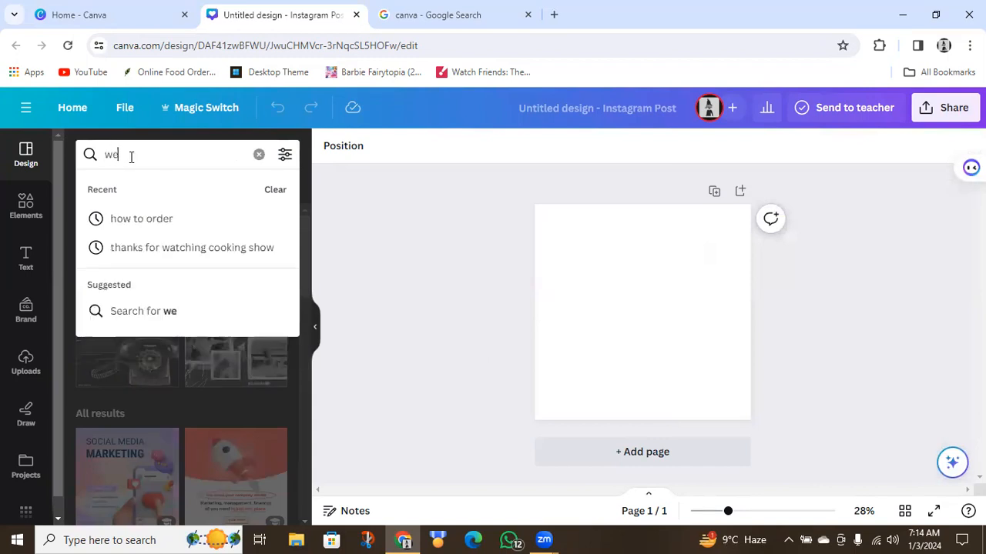
type("b deve")
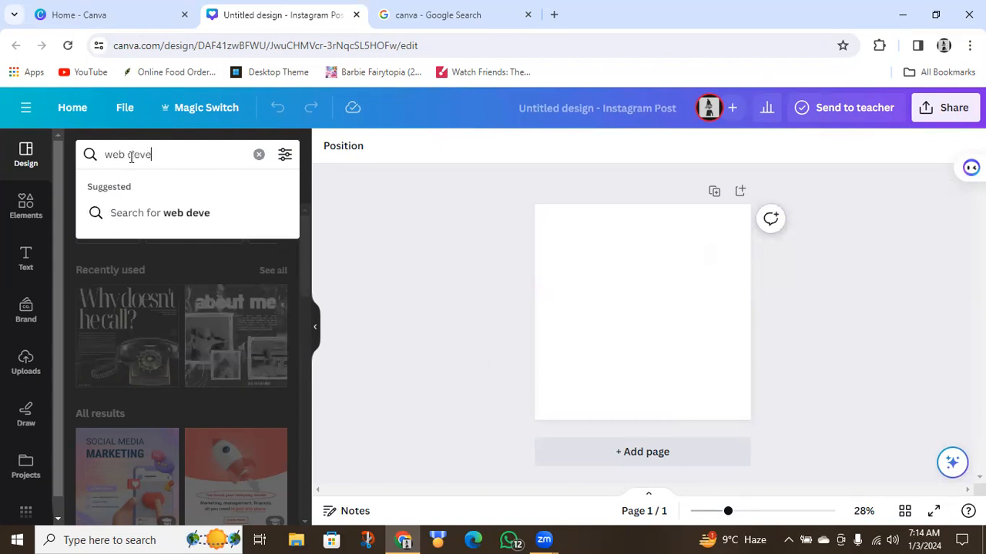
type("lopment")
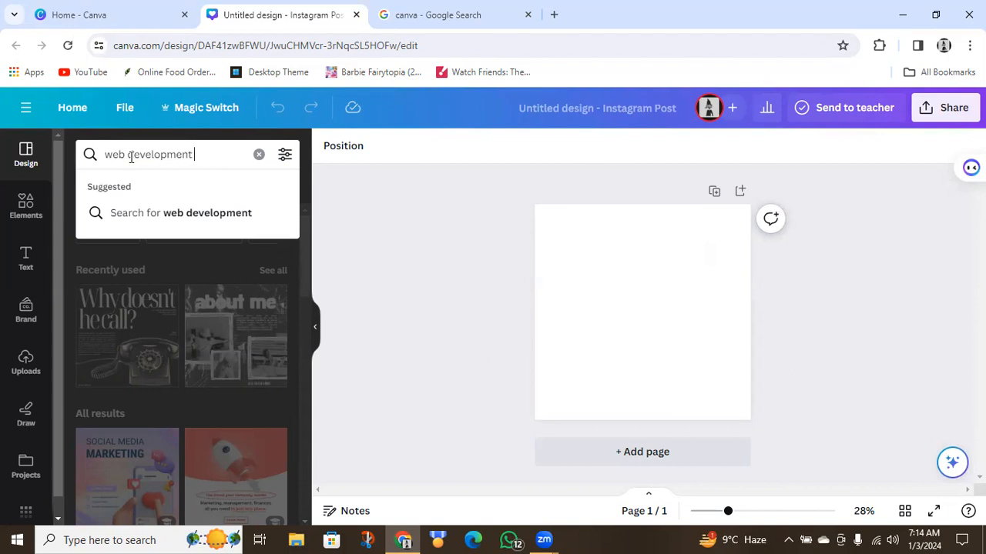
key("Return")
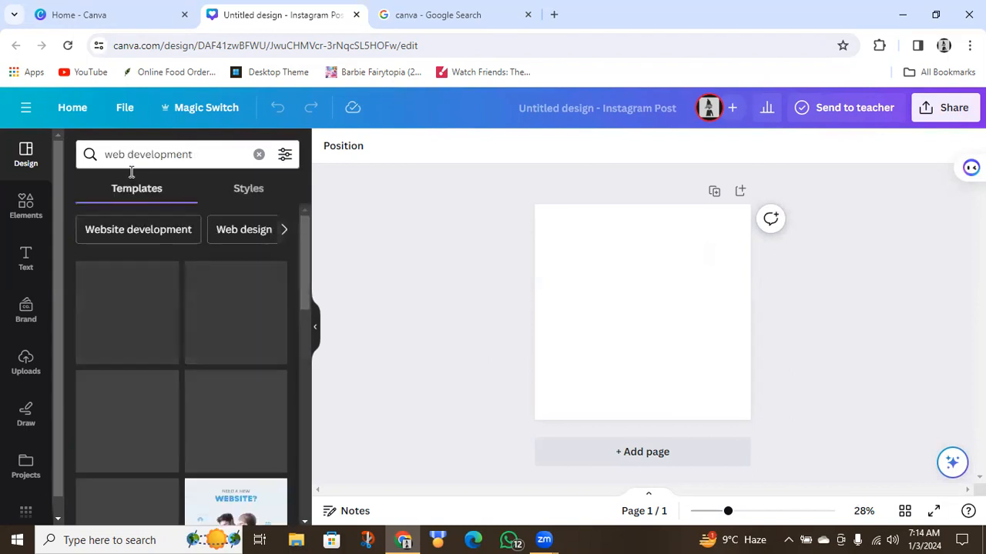
left_click_drag(303, 254, 303, 220)
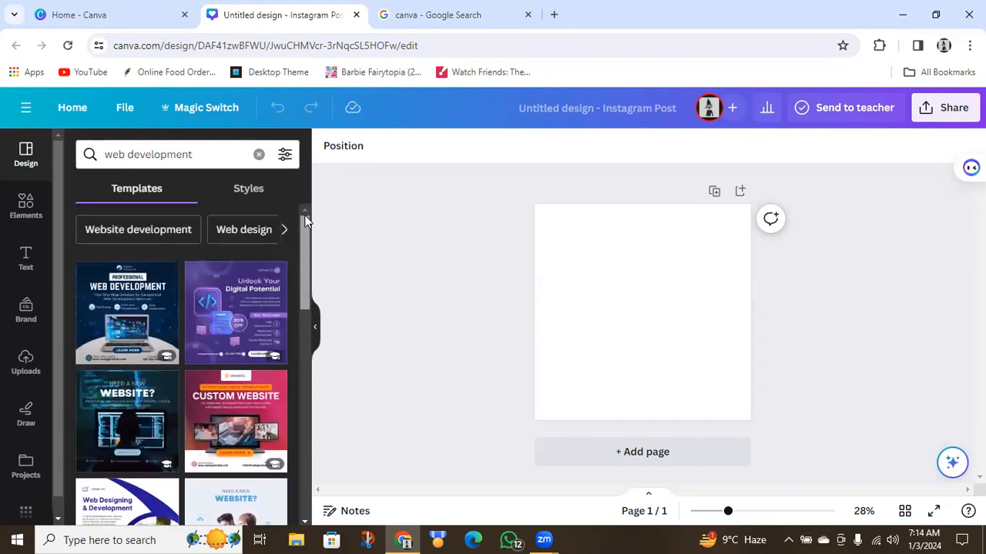
Check the styles for the same search term, return to the templates and clear the search
left_click(246, 198)
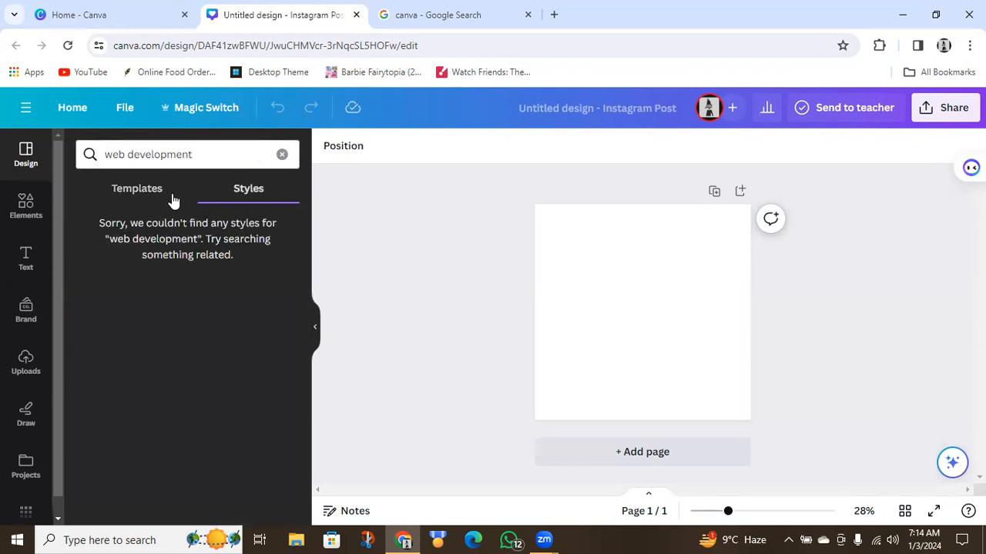
left_click(162, 194)
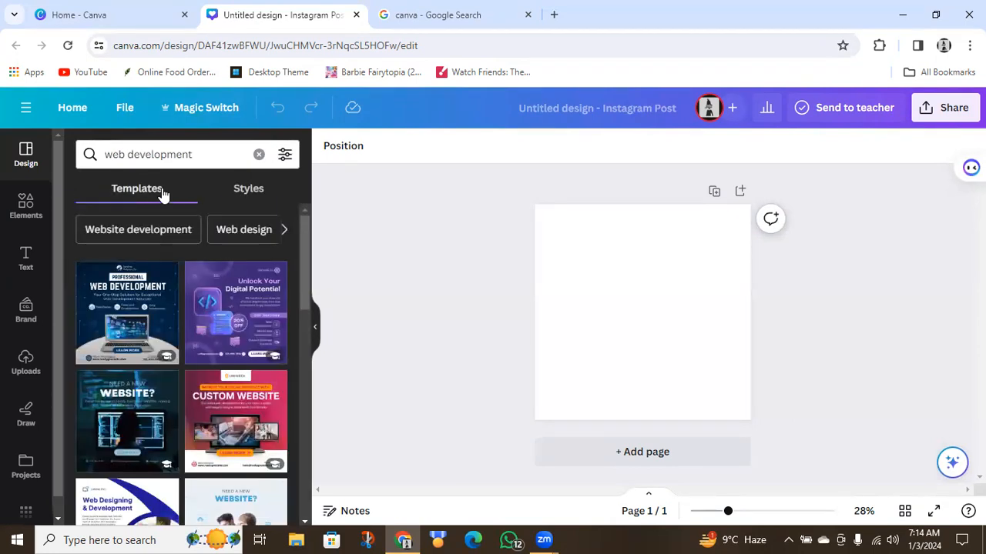
left_click(261, 154)
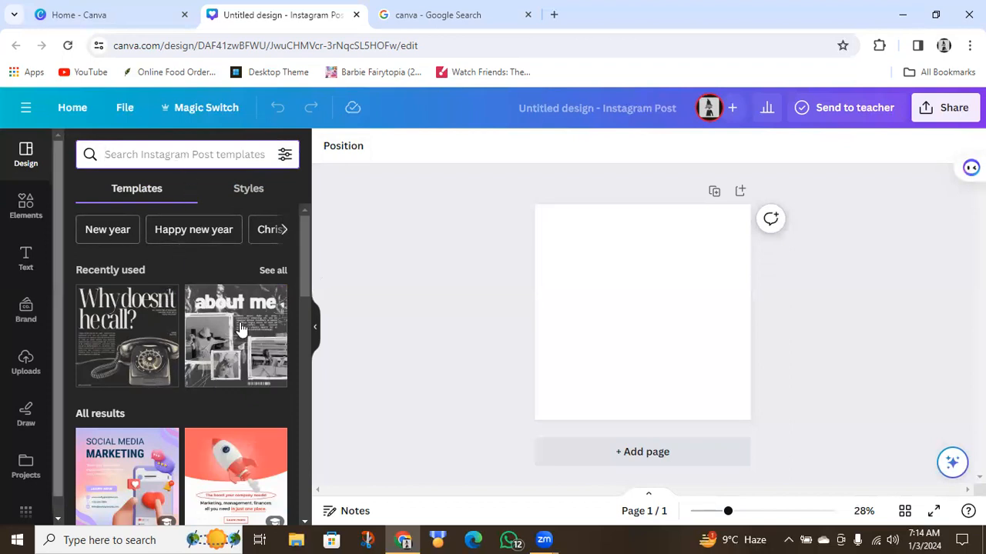
Open the full shapes collection in the elements library, examine its lines and shapes, and return to the overview
left_click(26, 216)
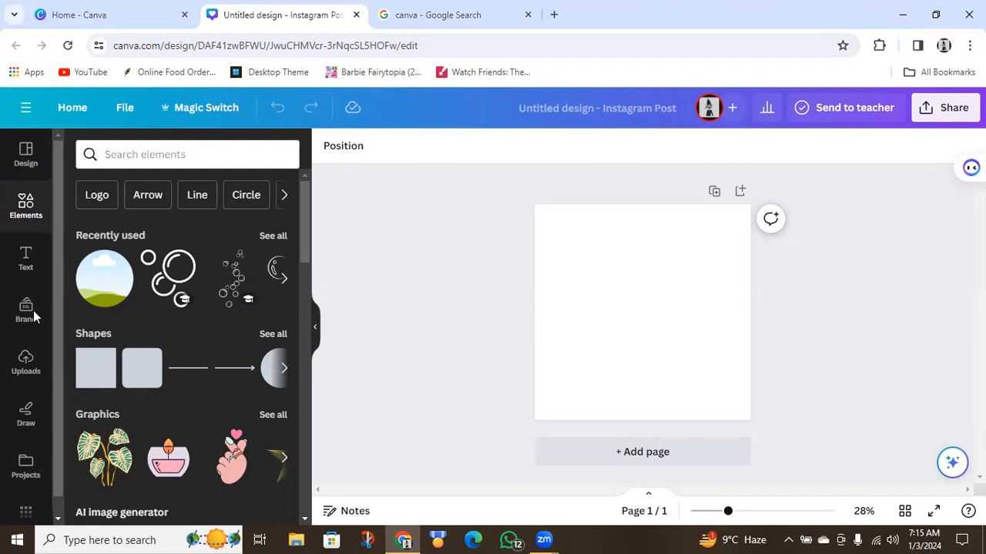
scroll(304, 245, "down", 2)
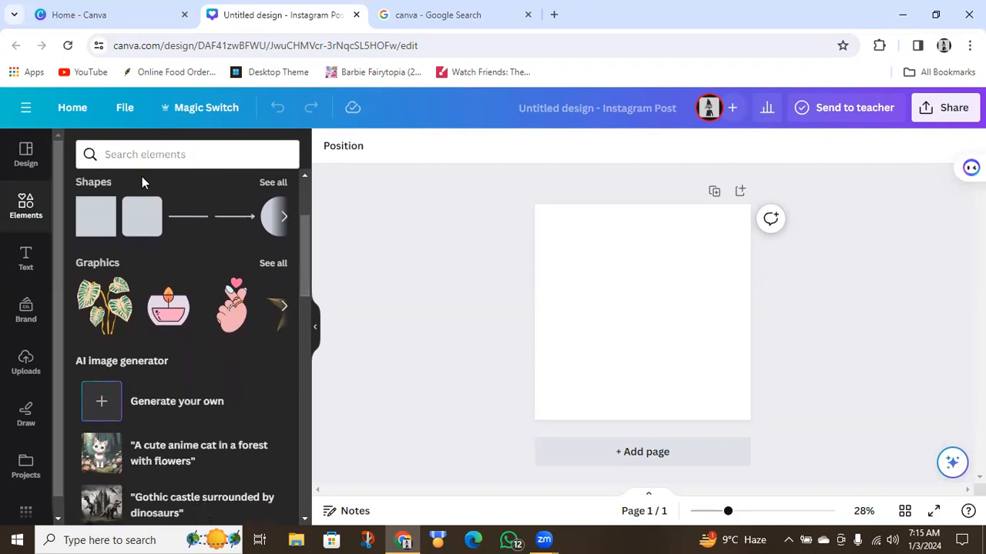
left_click(274, 183)
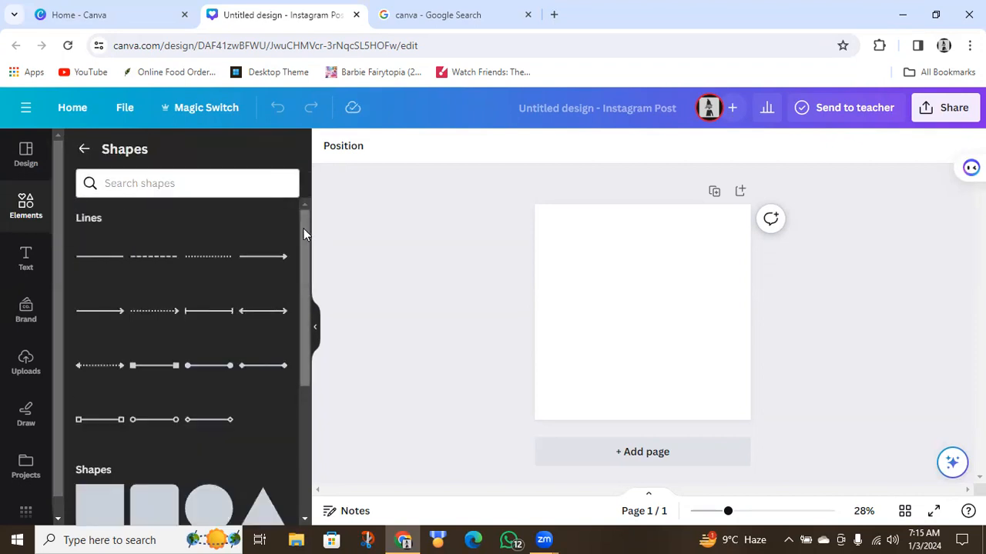
scroll(304, 242, "down", 1)
left_click_drag(304, 242, 304, 302)
left_click(84, 149)
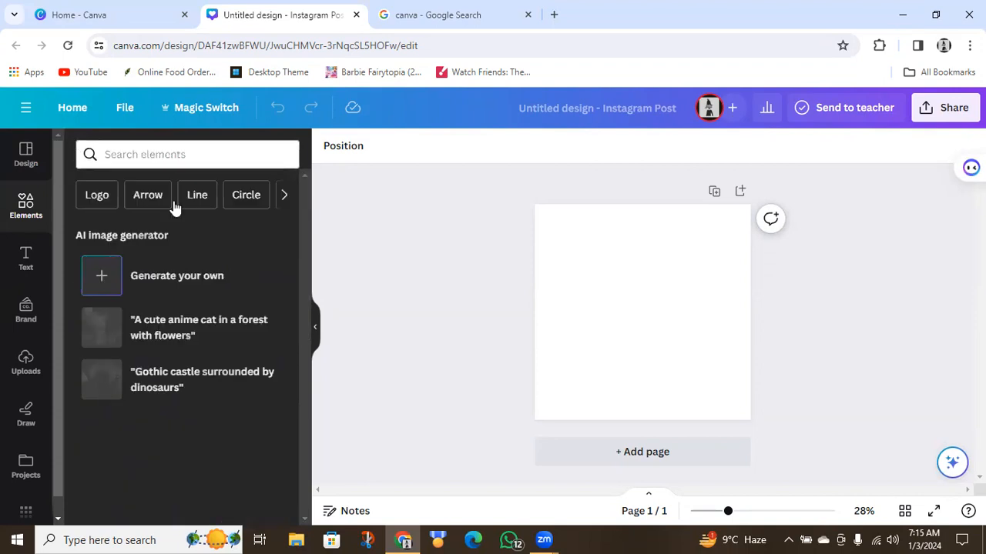
Browse the element categories from AI image generator, stickers and photos through charts and tables to frames and grids
scroll(302, 266, "down", 4)
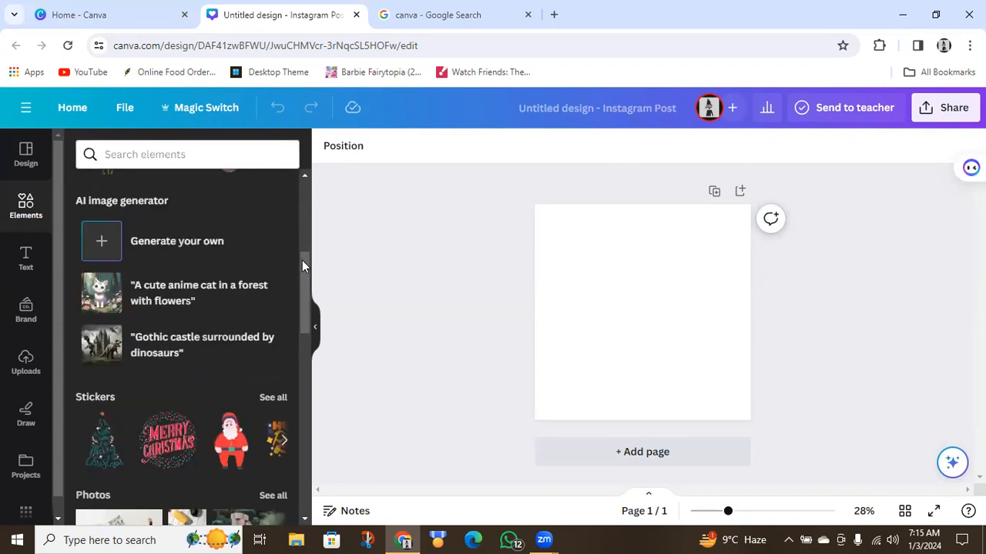
left_click_drag(304, 267, 296, 224)
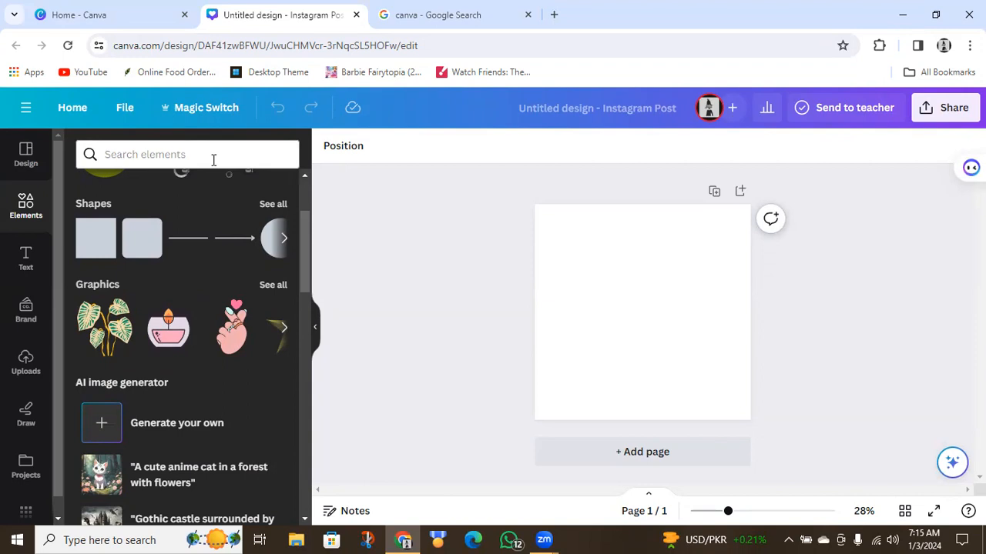
left_click_drag(303, 282, 305, 345)
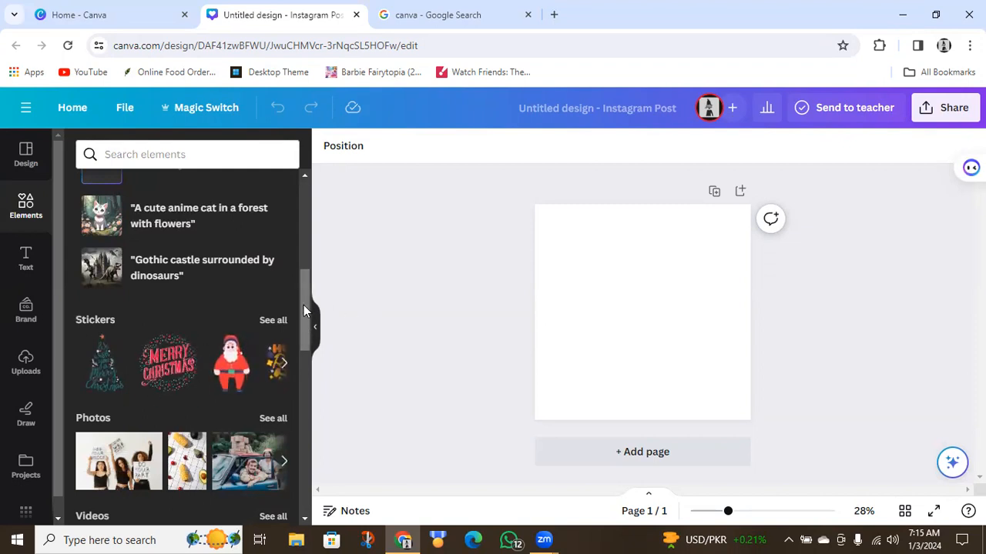
left_click_drag(305, 308, 306, 358)
left_click_drag(306, 369, 306, 390)
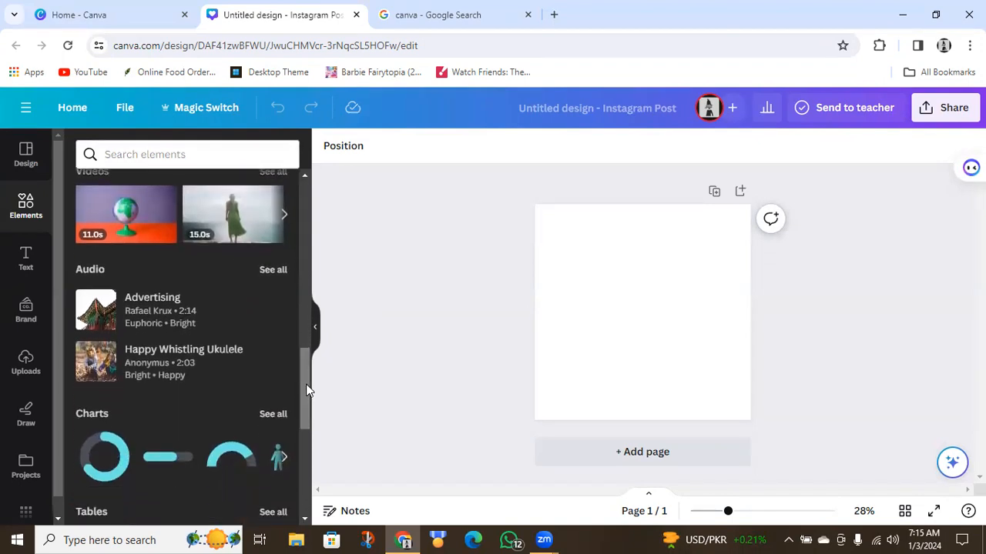
left_click_drag(306, 390, 308, 429)
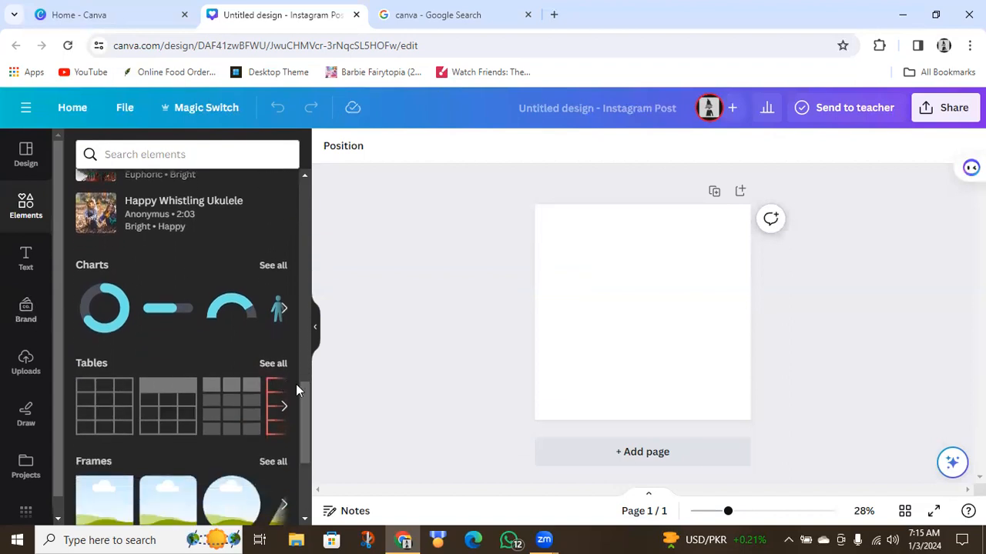
left_click_drag(304, 391, 307, 438)
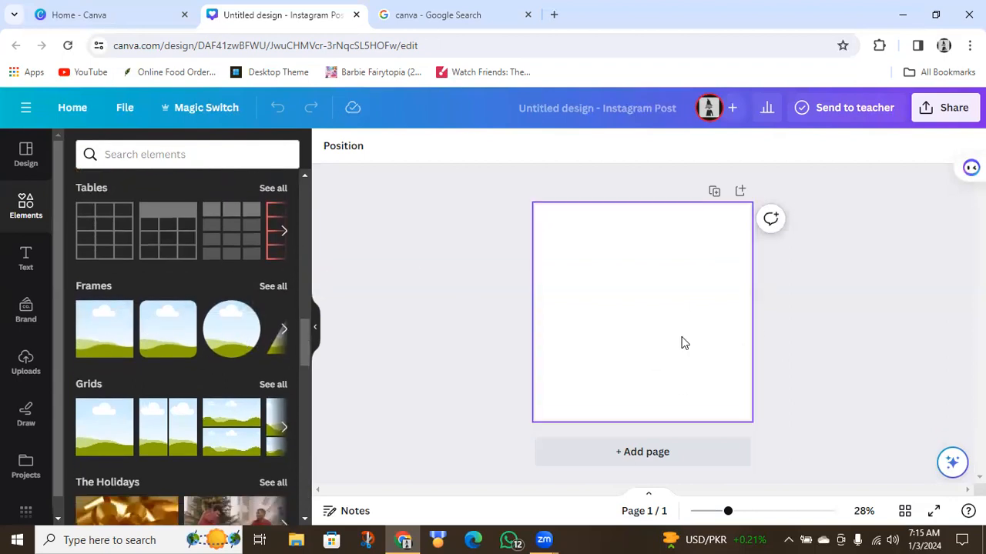
Add two rounded-square frames to the page, one overlapping its upper-left corner and the other its lower-right corner
left_click(149, 341)
left_click_drag(618, 313, 534, 245)
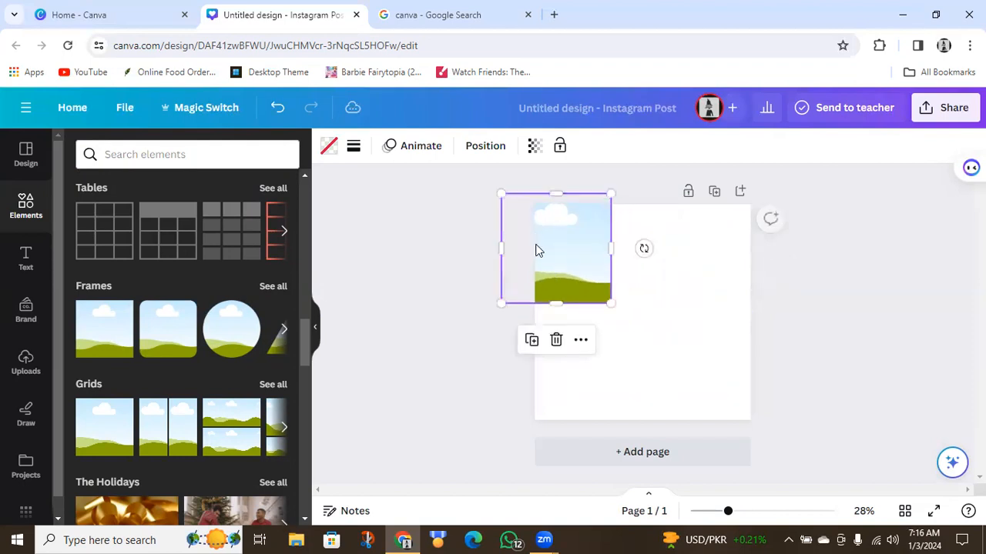
left_click(149, 347)
left_click_drag(643, 333, 731, 394)
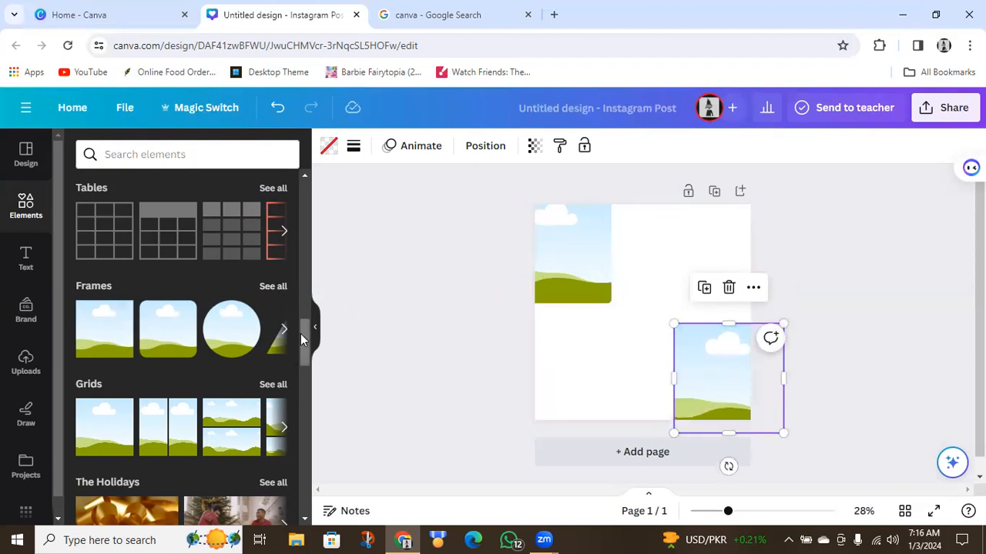
Search the elements library for bubbles and browse the graphics results
left_click_drag(304, 335, 305, 186)
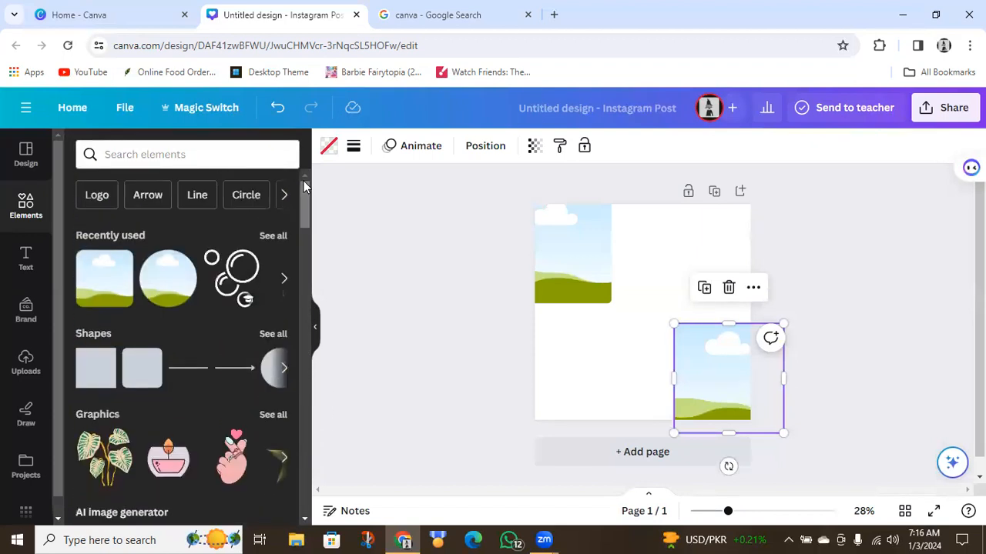
left_click(207, 157)
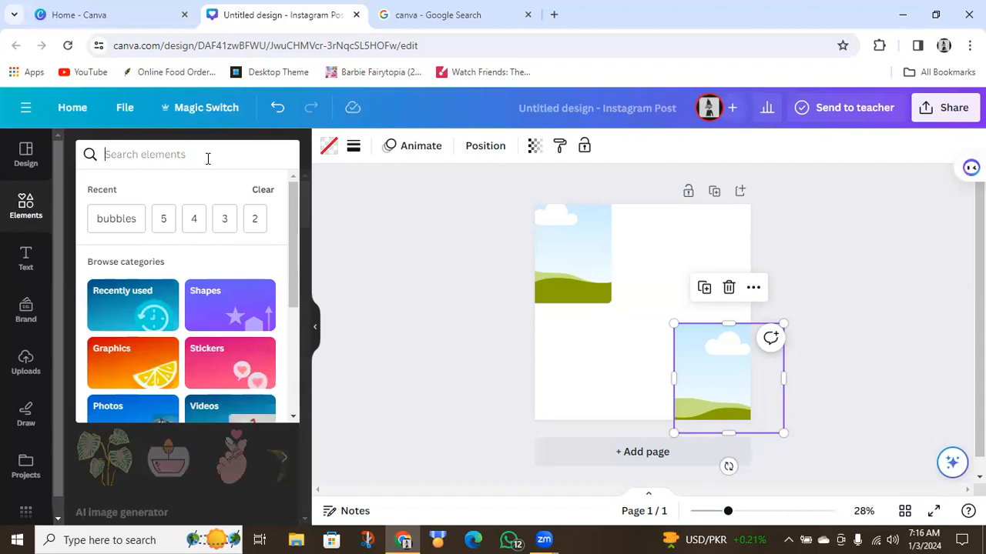
left_click(117, 221)
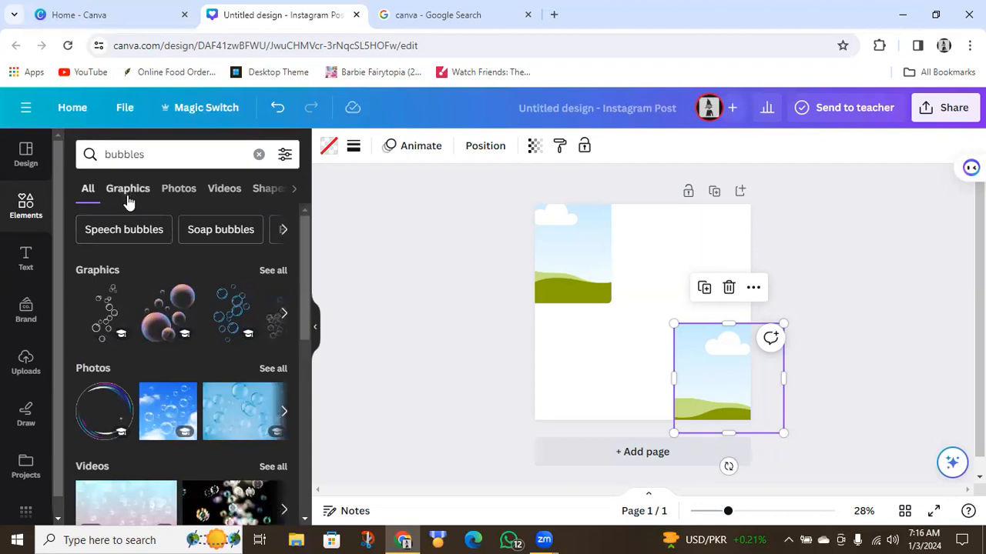
left_click(120, 197)
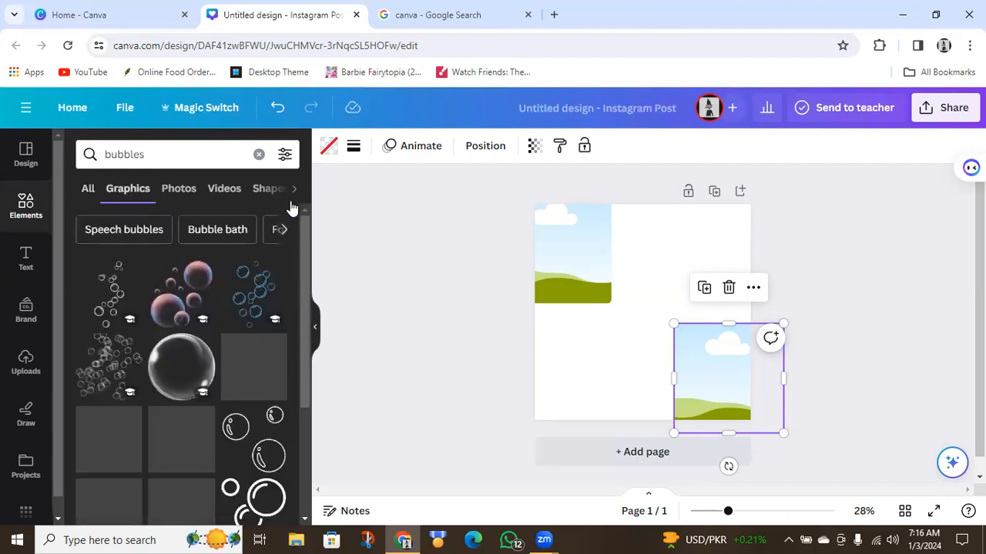
left_click_drag(301, 240, 319, 378)
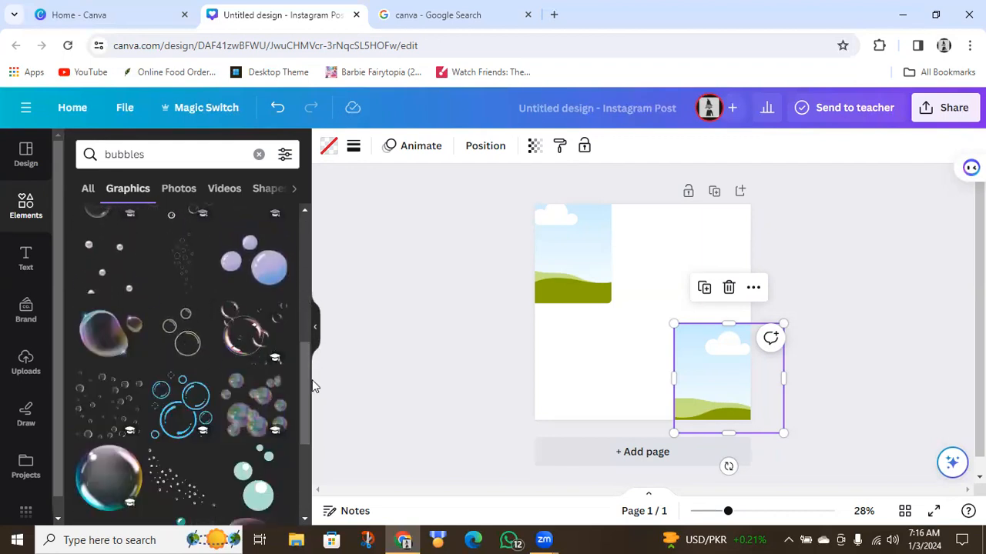
left_click_drag(307, 381, 314, 466)
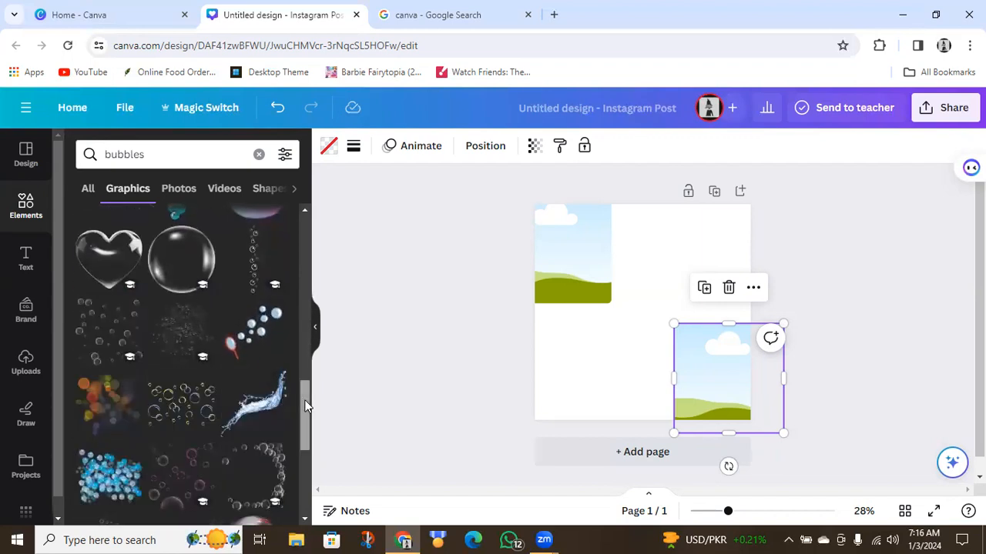
left_click_drag(306, 405, 303, 254)
Search the elements library for "40% off" and examine the graphics results
left_click(195, 151)
key("BackSpace")
key("BackSpace")
key("BackSpace")
key("BackSpace")
key("BackSpace")
key("BackSpace")
key("BackSpace")
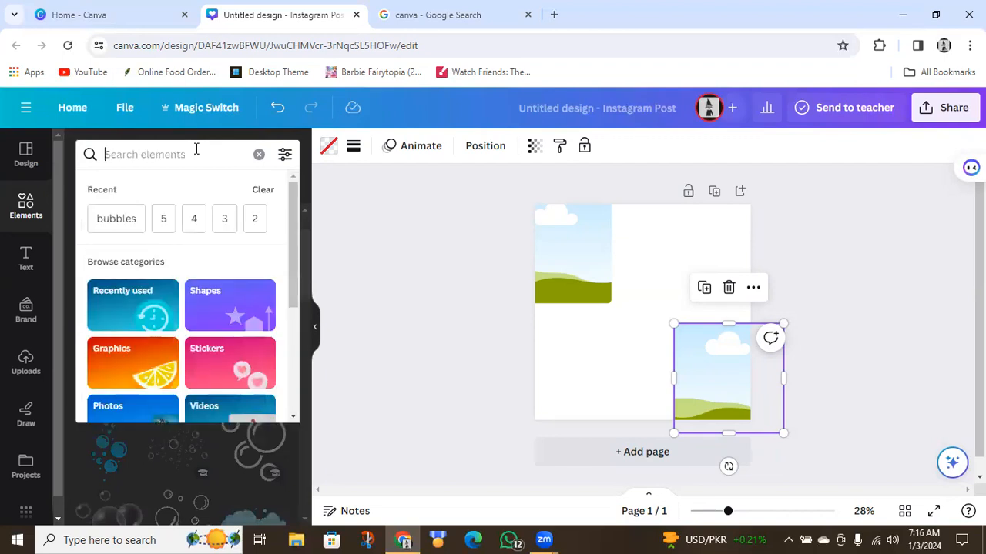
type("40$")
key("BackSpace")
type("% off")
key("Return")
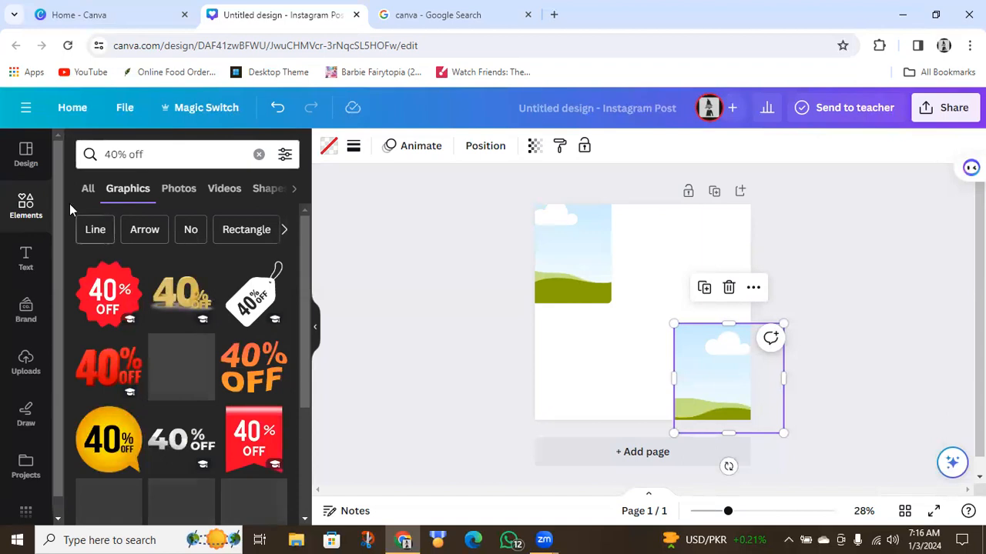
left_click(87, 188)
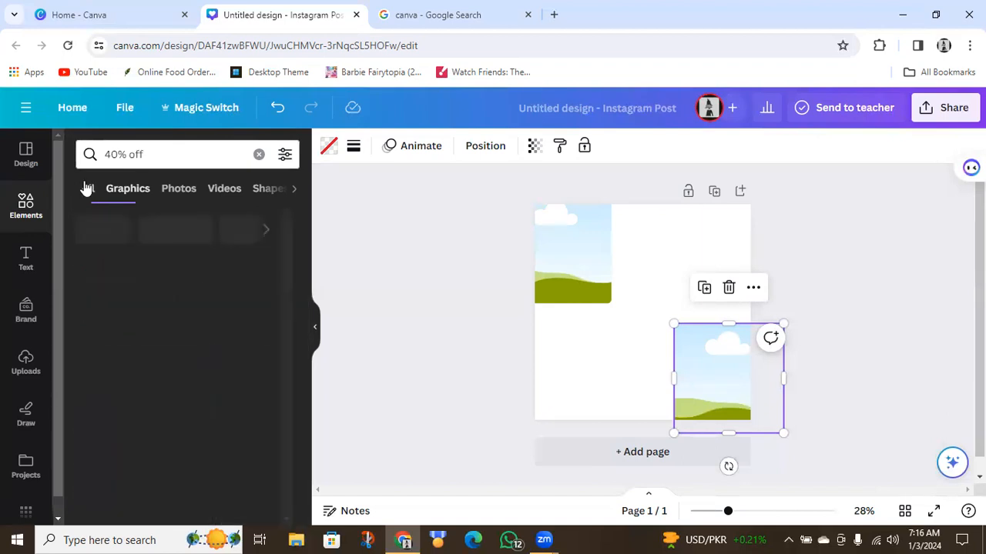
left_click(144, 190)
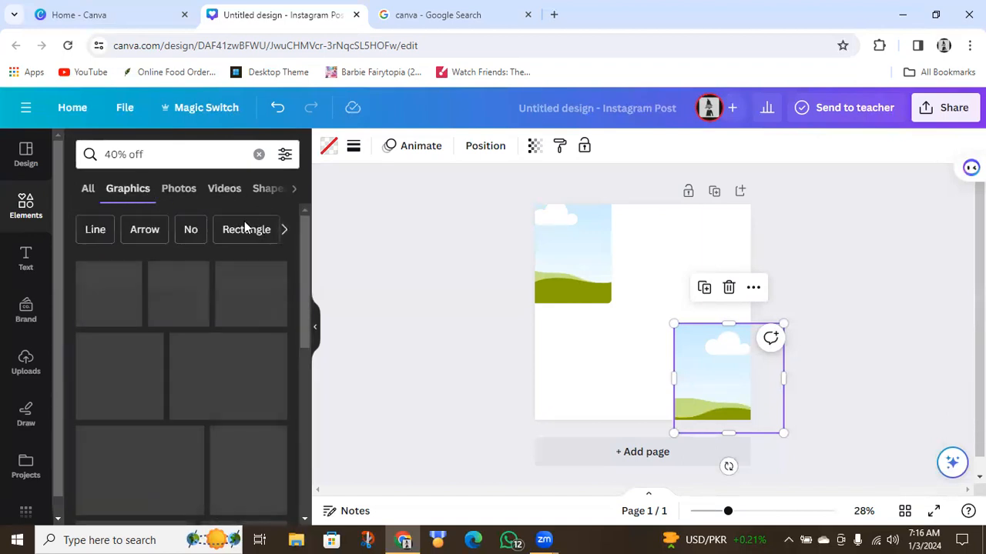
left_click_drag(303, 247, 327, 264)
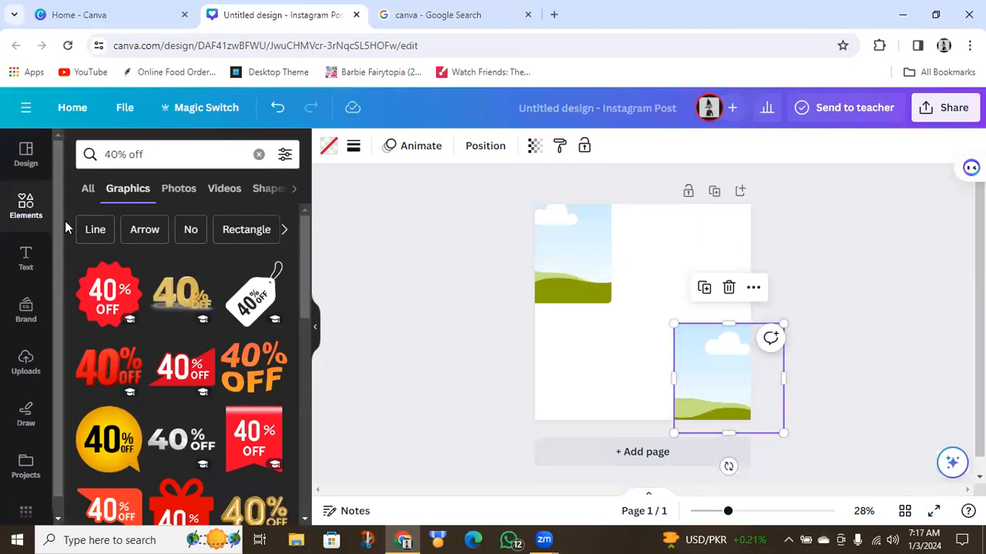
Browse the text styles and add the "FEELIN' CUTE" font combination to the page
left_click(34, 254)
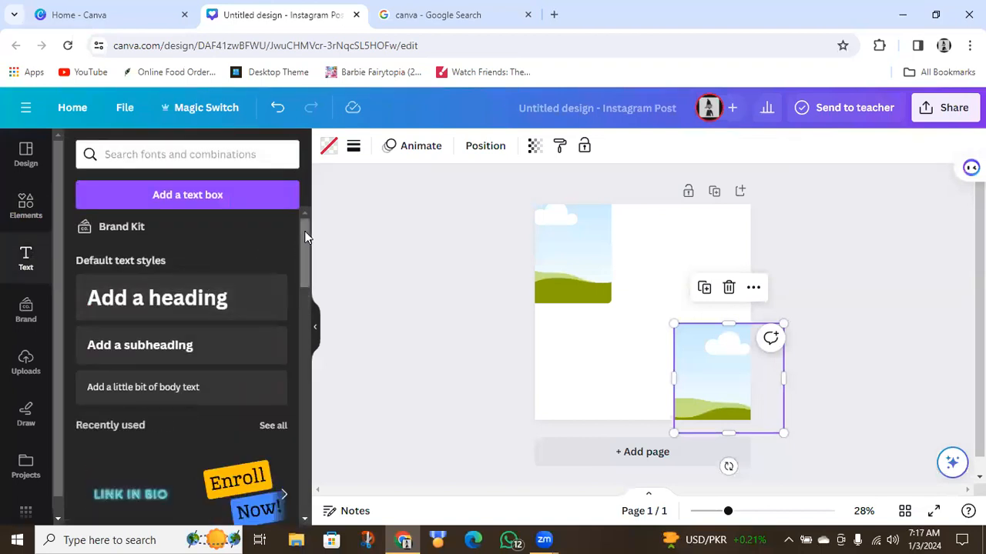
scroll(306, 242, "down", 1)
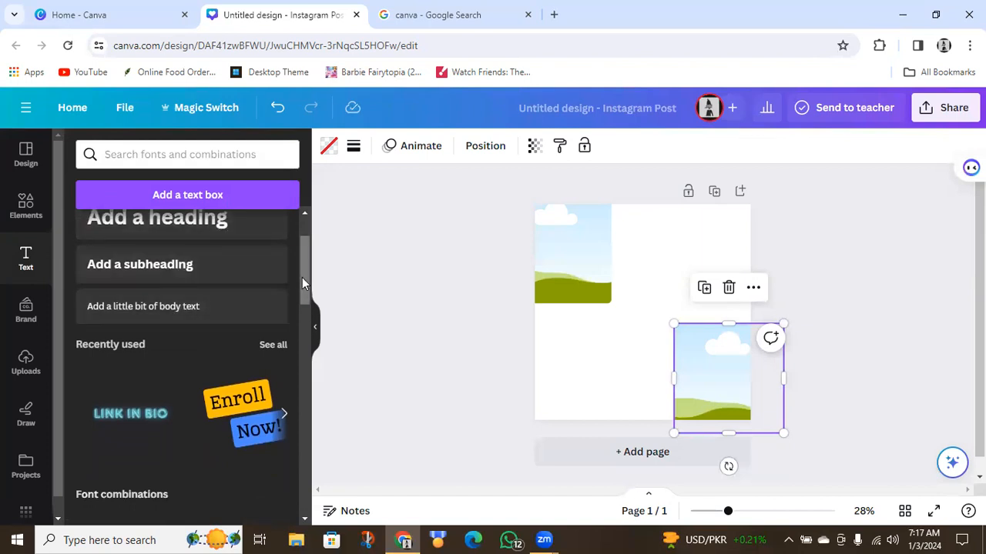
left_click_drag(302, 282, 306, 352)
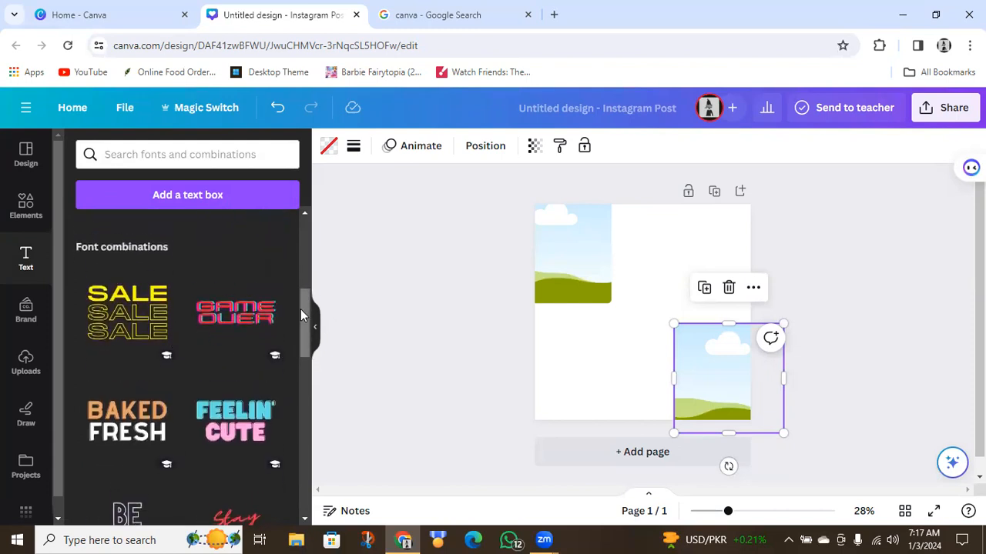
left_click_drag(302, 315, 302, 320)
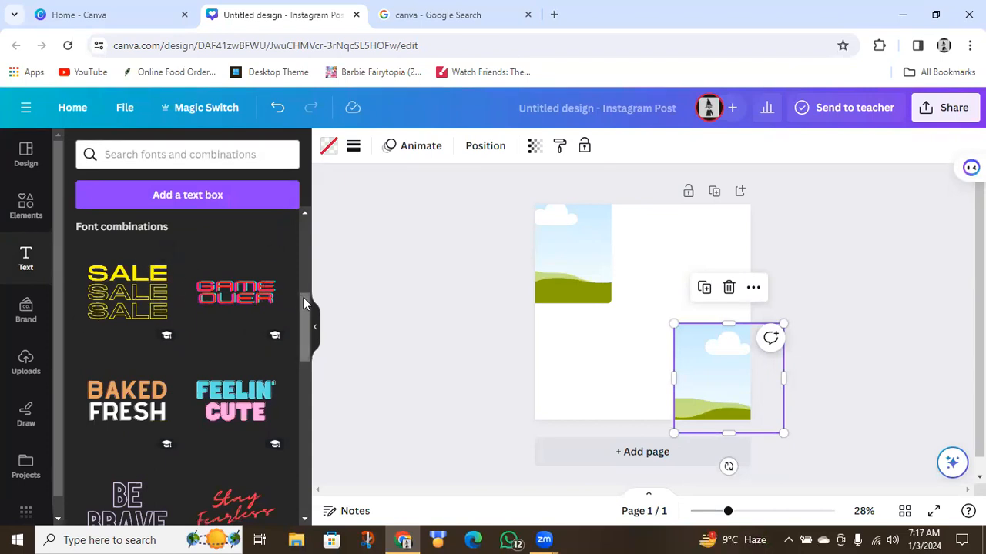
left_click_drag(305, 297, 311, 329)
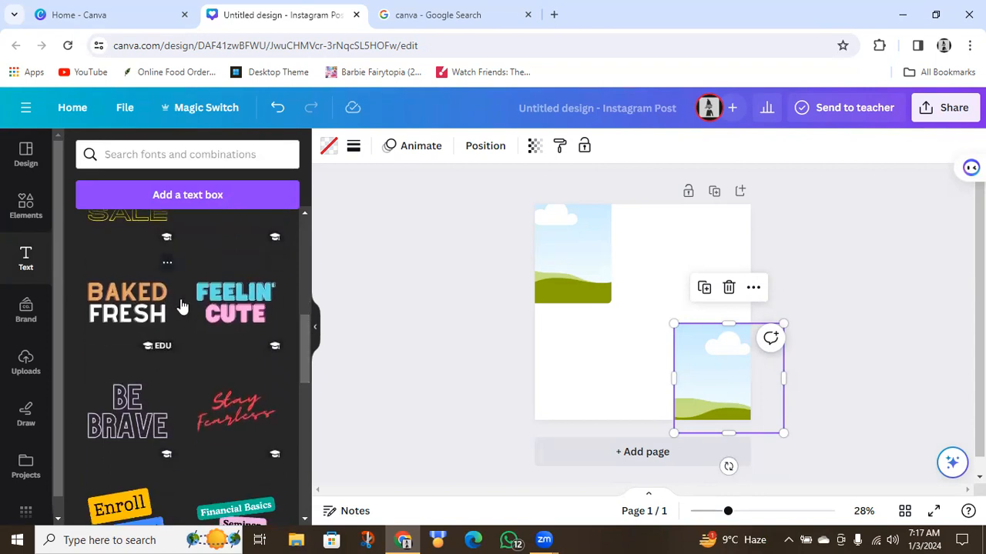
left_click(224, 313)
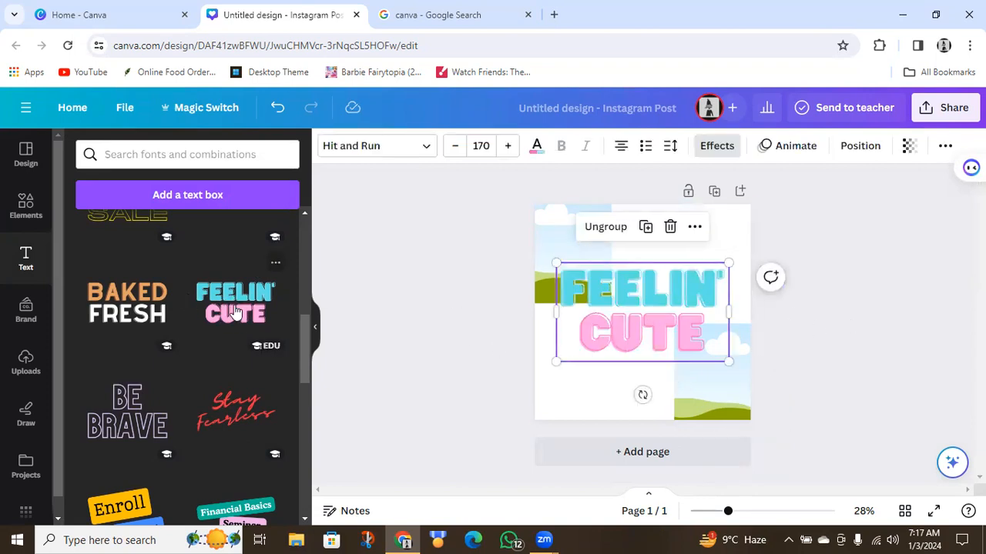
left_click_drag(235, 312, 690, 343)
Replace the word "CUTE" with a first name and widen the text box so it fits on one line
left_click(700, 339)
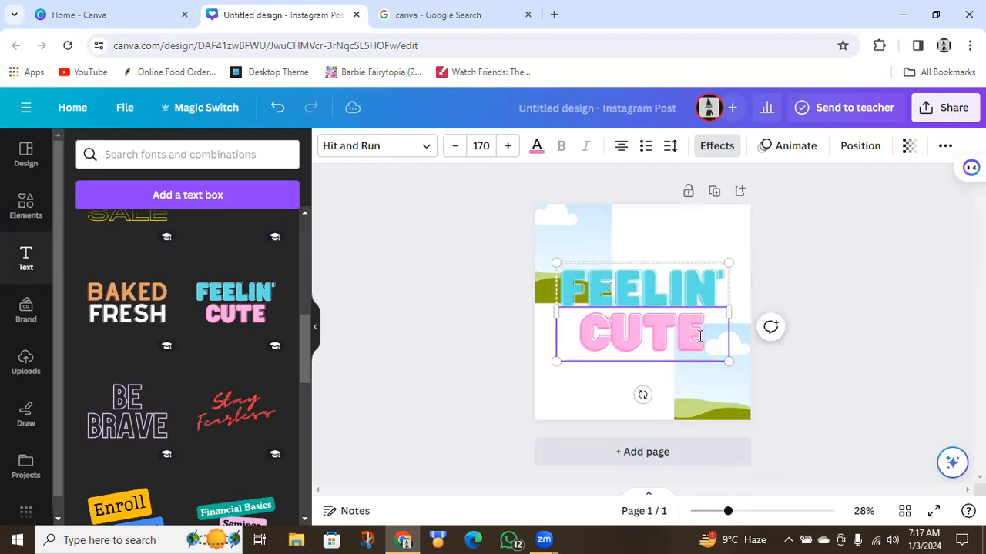
key("BackSpace")
key("BackSpace")
key("BackSpace")
key("BackSpace")
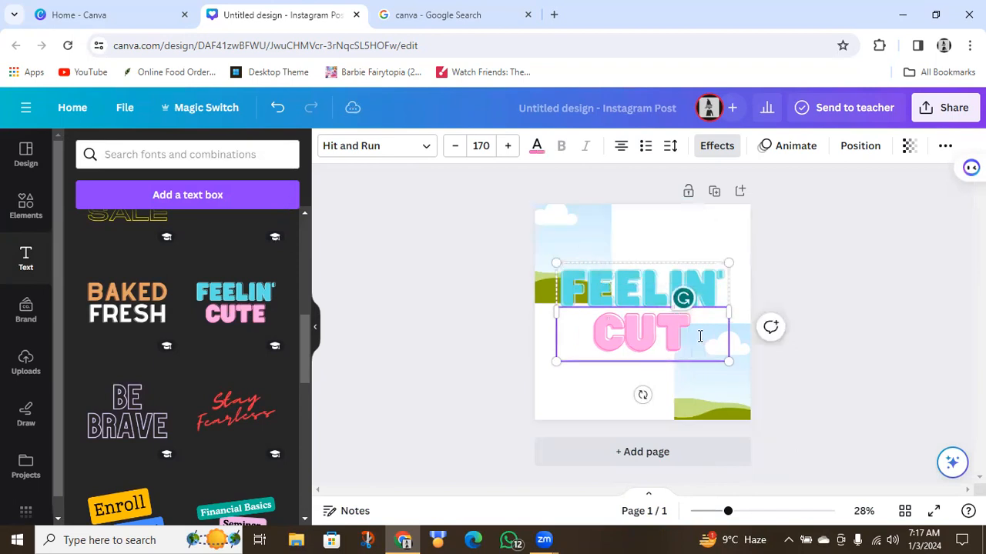
type("FARWA")
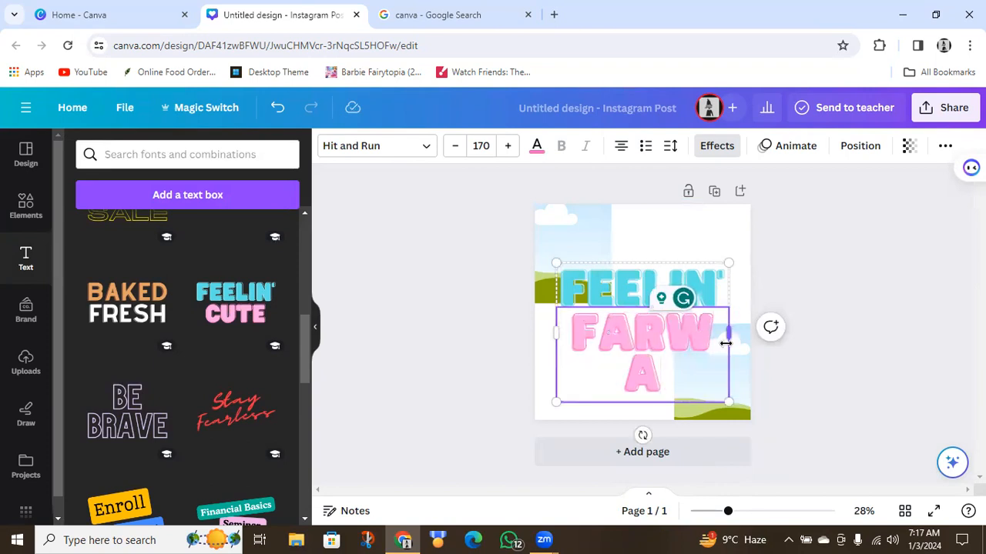
left_click_drag(727, 334, 758, 340)
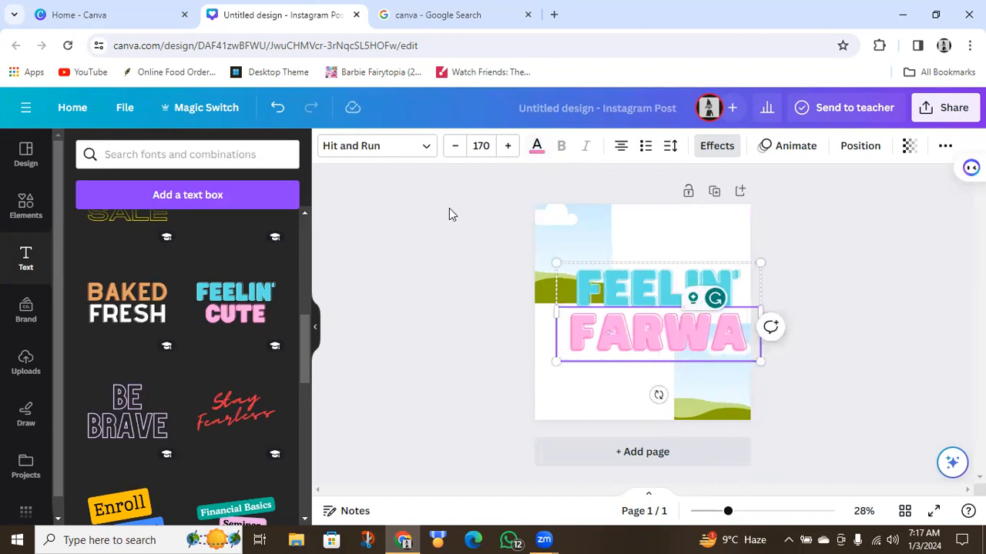
Look through the remaining font combinations and view the brand templates and Brand Kit
left_click_drag(300, 357, 297, 296)
scroll(302, 382, "down", 5)
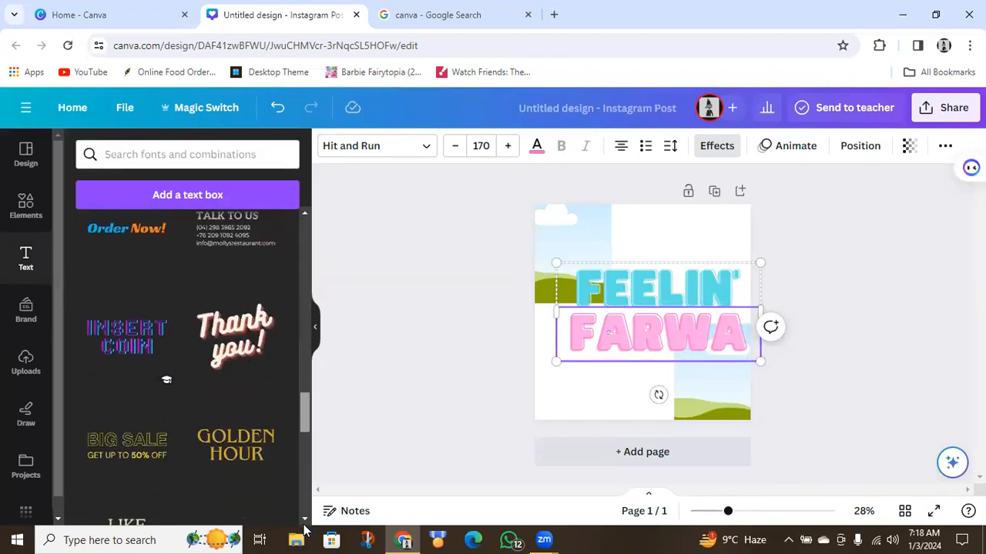
scroll(301, 385, "up", 5)
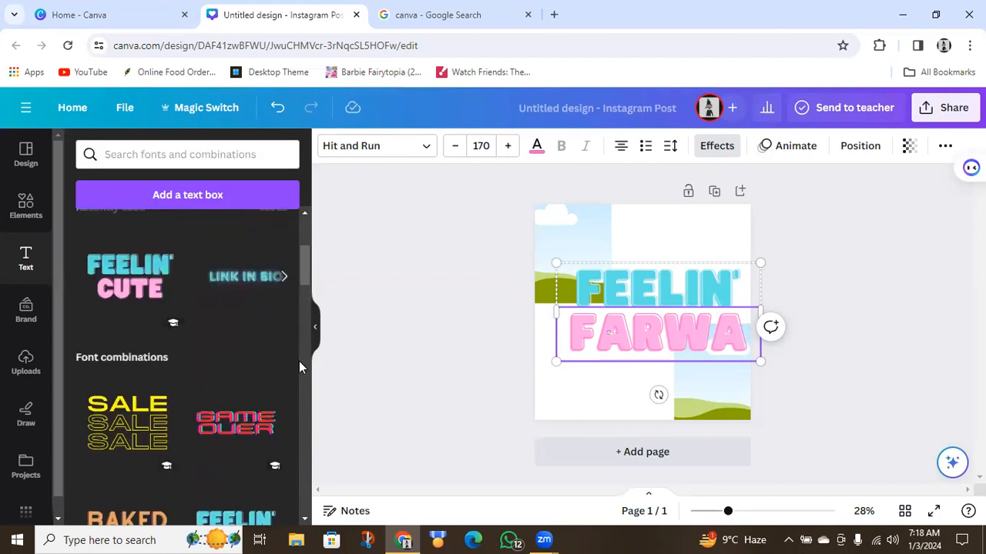
left_click(29, 312)
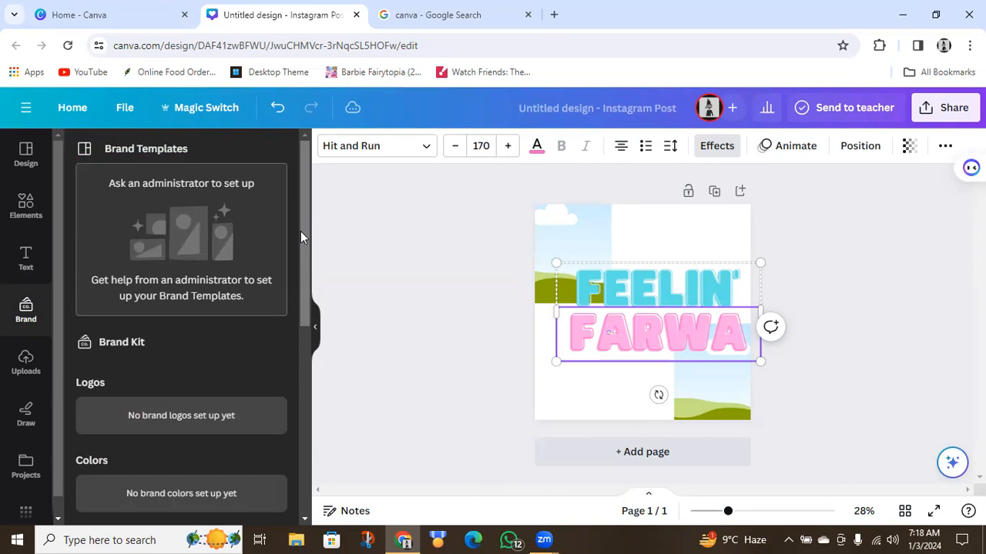
View the uploaded images, then open the file chooser for uploading and close it without choosing a file
left_click(21, 369)
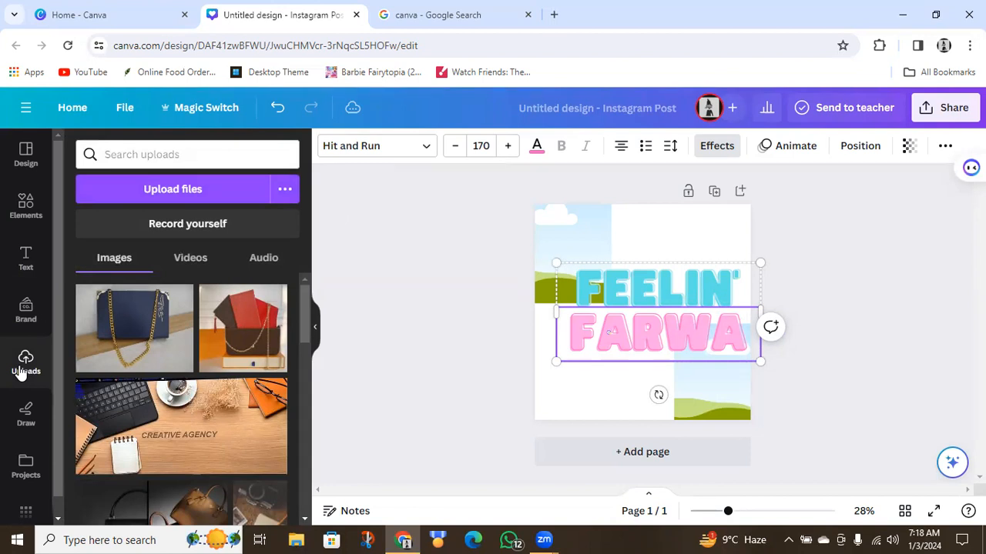
left_click(191, 192)
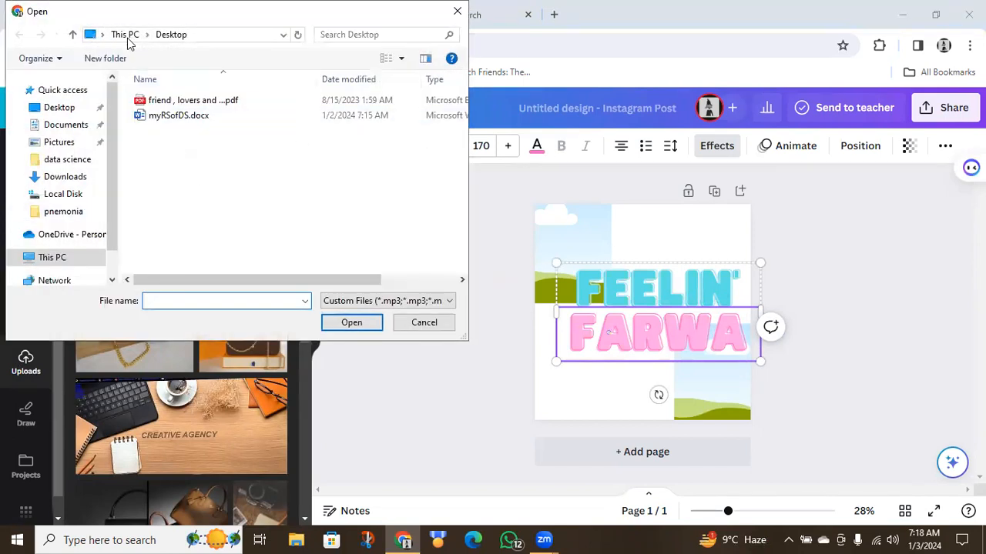
left_click_drag(443, 15, 458, 157)
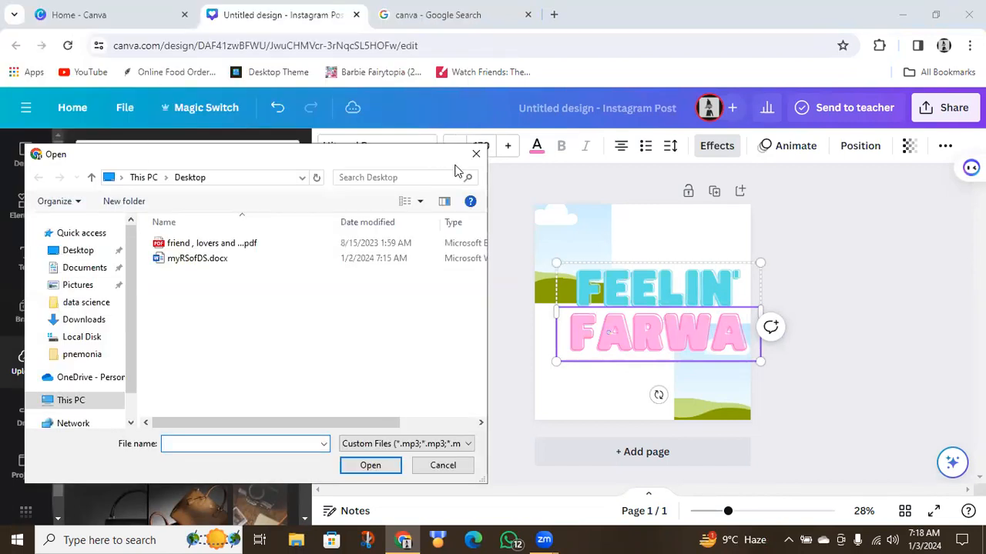
left_click(473, 153)
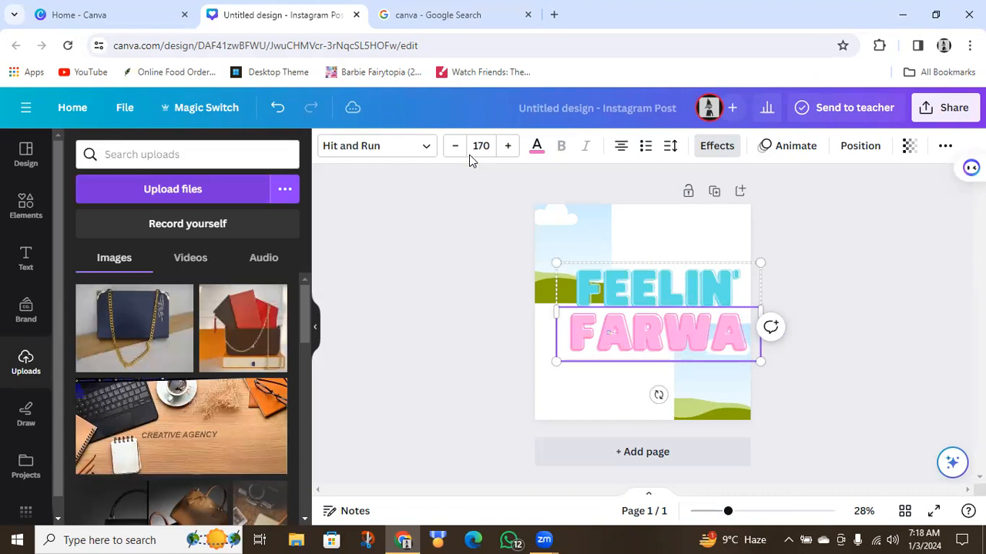
Open the drawing tools and shift the frame at the page's upper-left corner down and slightly left
left_click(17, 419)
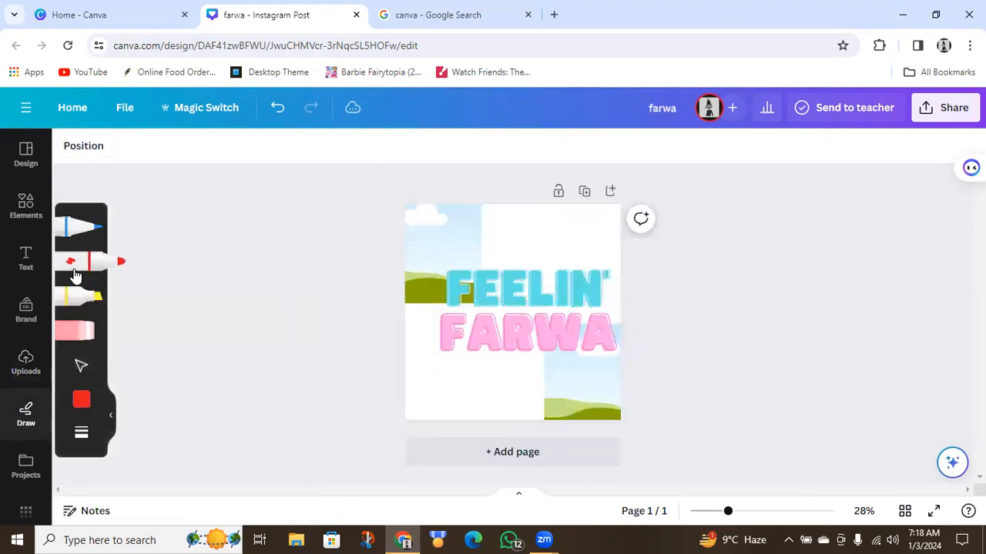
left_click(75, 273)
left_click_drag(469, 246, 450, 274)
Draw two looping freehand strokes across the page and its text with the red marker
left_click(71, 262)
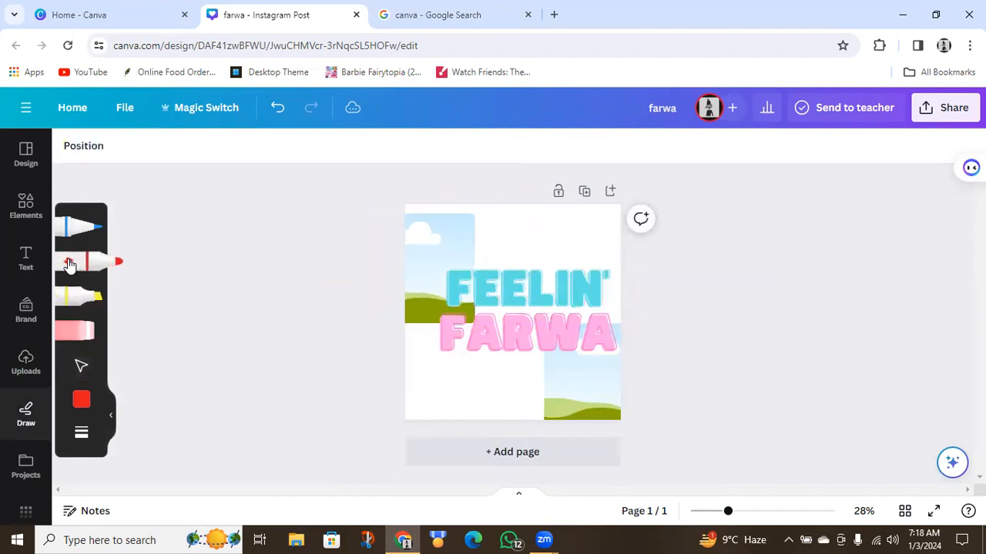
mouse_move(446, 385)
left_mouse_down()
mouse_move(454, 345)
mouse_move(543, 277)
mouse_move(585, 254)
left_mouse_up()
mouse_move(443, 260)
left_mouse_down()
mouse_move(504, 258)
mouse_move(628, 196)
left_mouse_up()
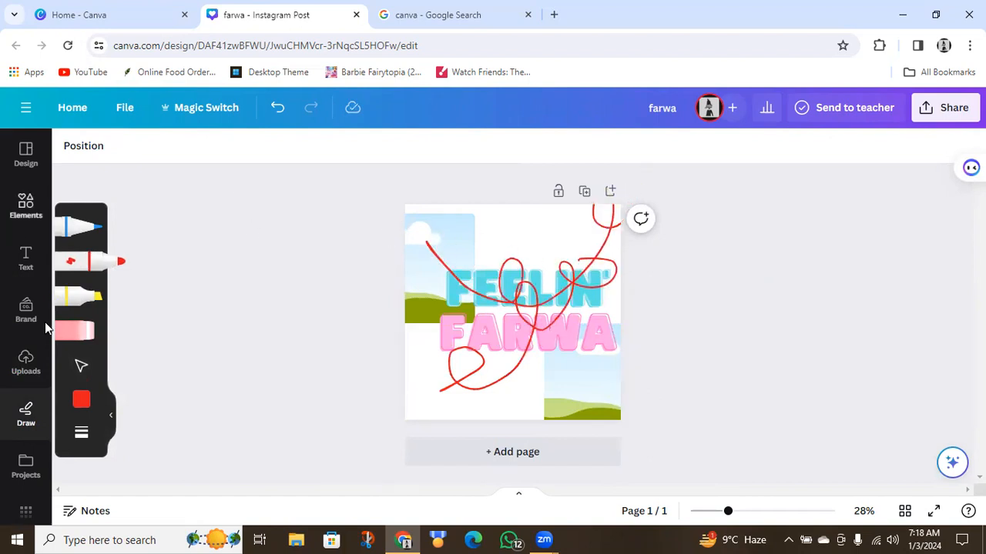
Move the lower red stroke down and to the right, and erase both strokes from the page
left_click(81, 367)
mouse_move(475, 360)
left_mouse_down()
mouse_move(477, 304)
mouse_move(466, 321)
mouse_move(508, 388)
mouse_move(473, 390)
mouse_move(427, 368)
mouse_move(372, 278)
mouse_move(504, 321)
mouse_move(475, 259)
mouse_move(412, 353)
mouse_move(492, 362)
mouse_move(501, 389)
left_mouse_up()
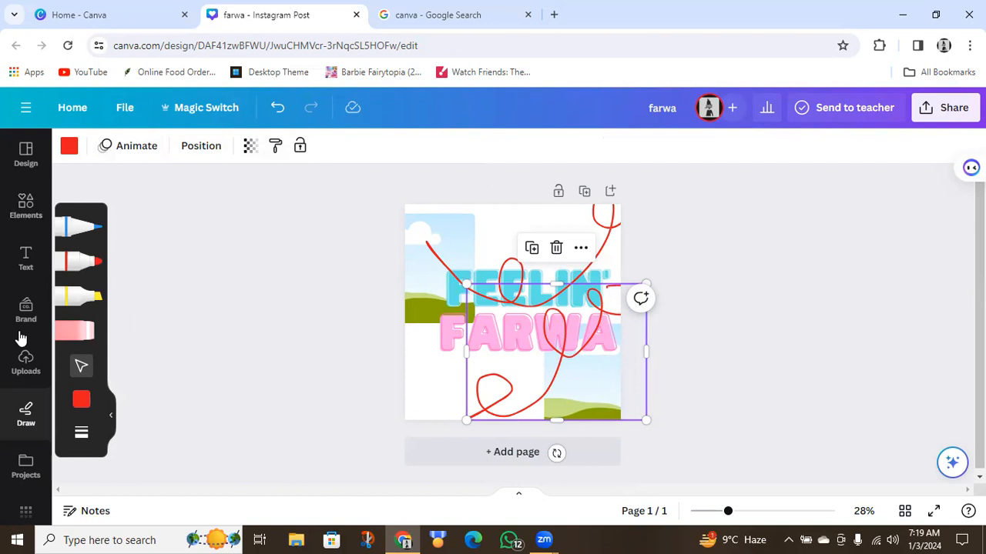
left_click(77, 329)
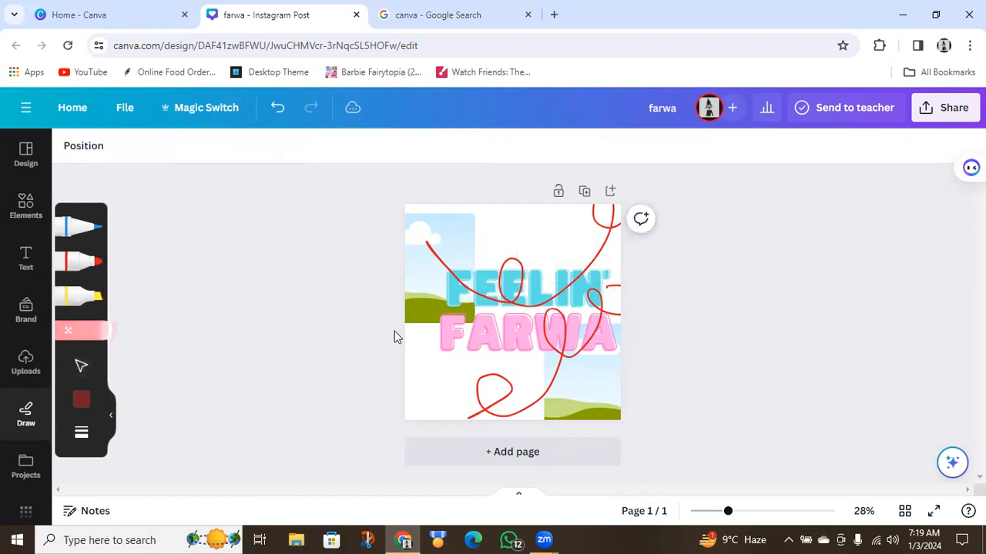
mouse_move(483, 299)
left_mouse_down()
mouse_move(474, 426)
mouse_move(528, 413)
left_mouse_up()
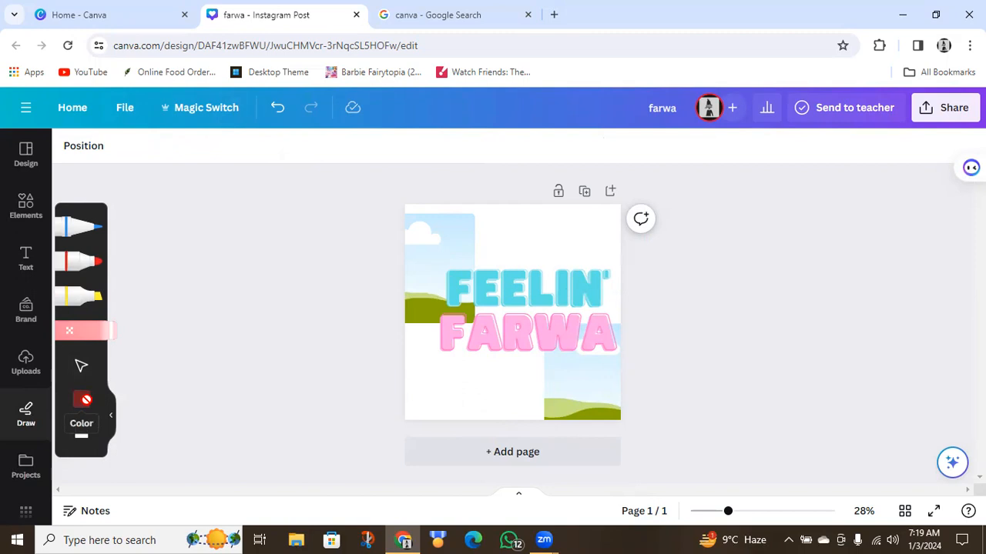
View the existing projects, then the featured apps available to the editor
left_click(26, 466)
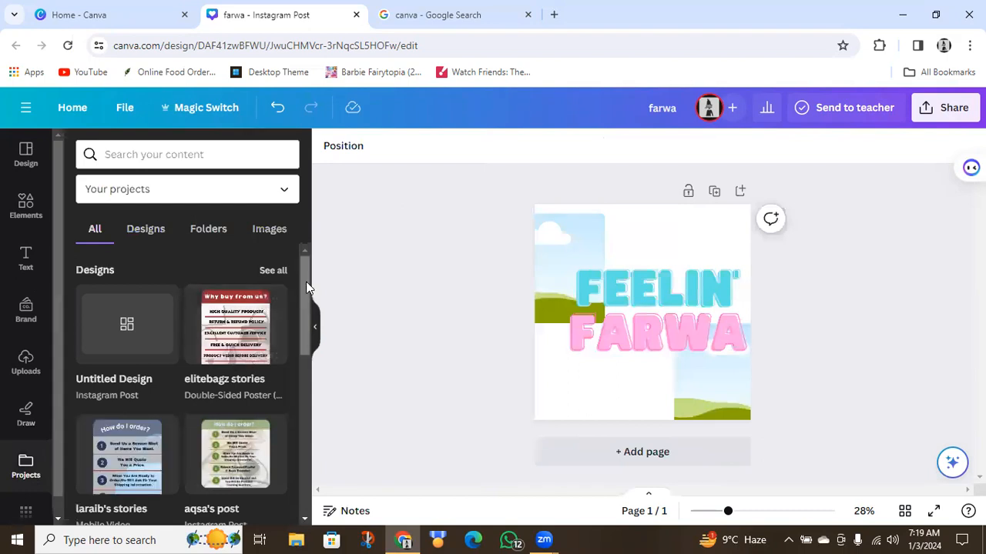
left_click_drag(304, 283, 324, 175)
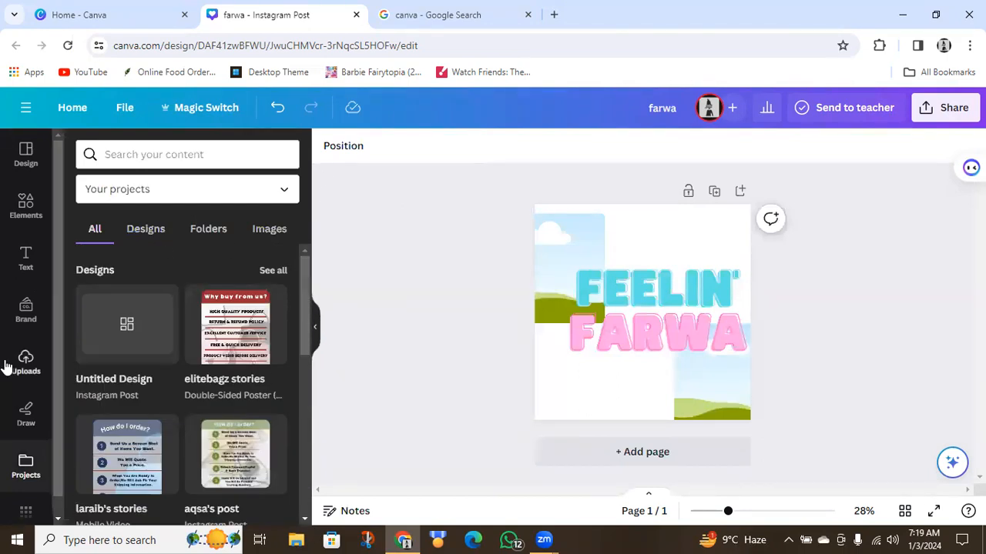
left_click(24, 514)
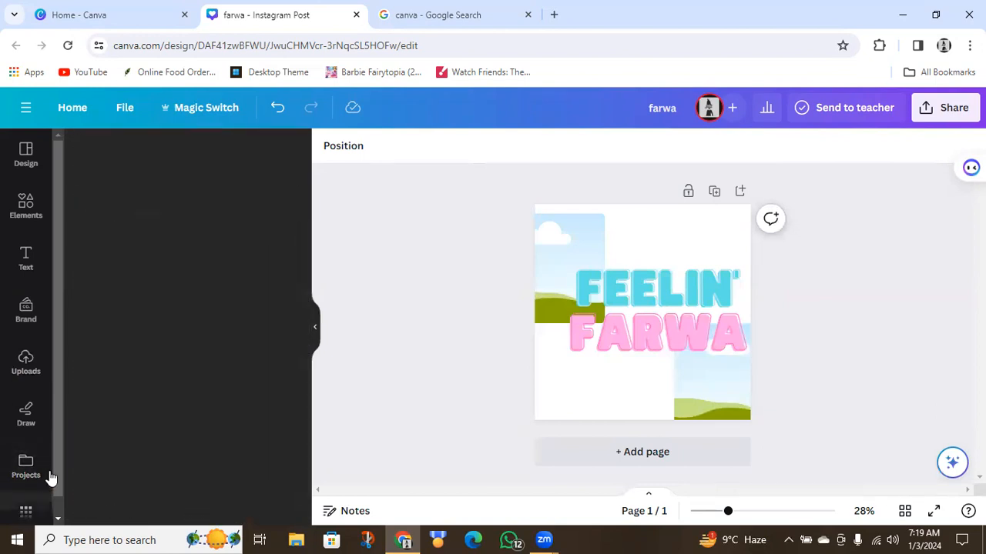
left_click_drag(57, 463, 58, 505)
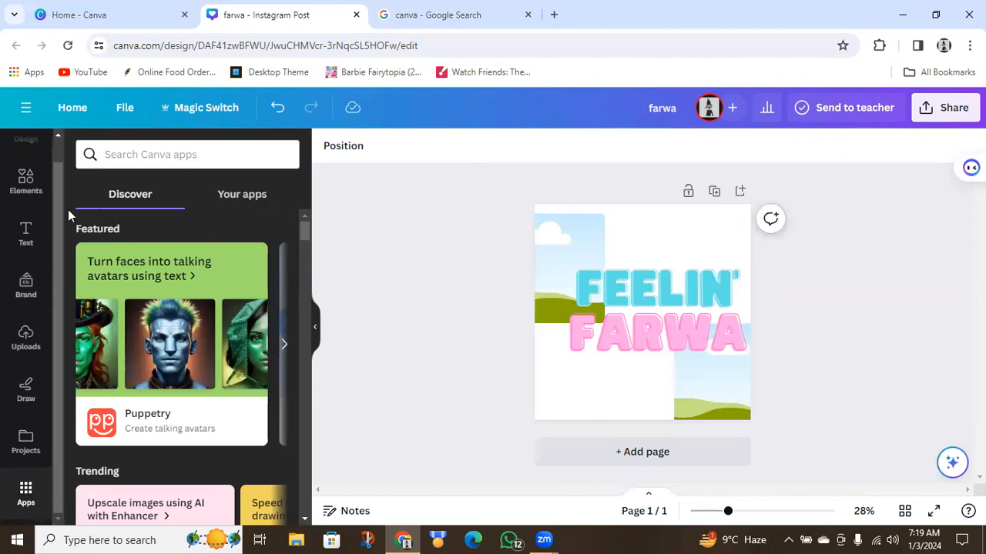
left_click_drag(57, 208, 47, 152)
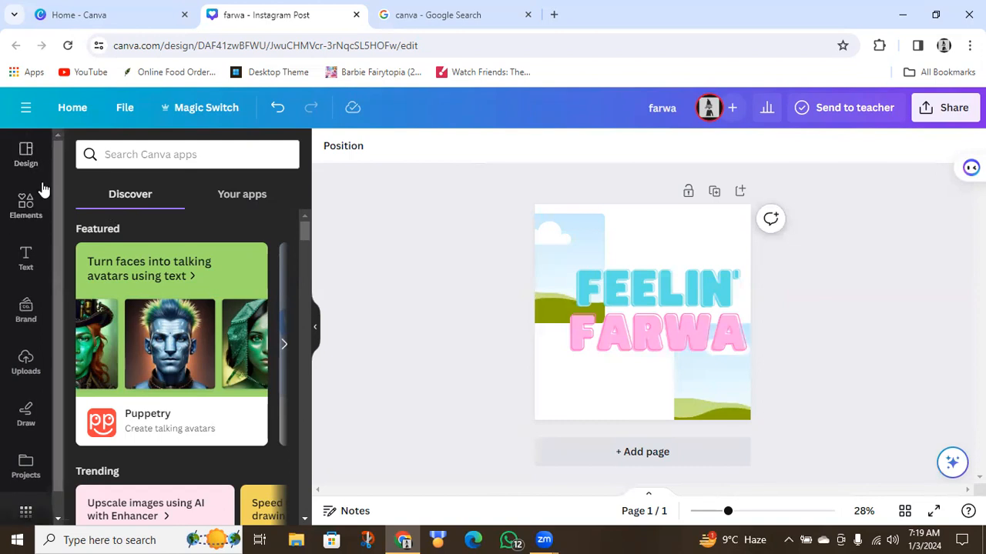
View the Instagram Post templates and the elements, then the text styles
left_click(26, 164)
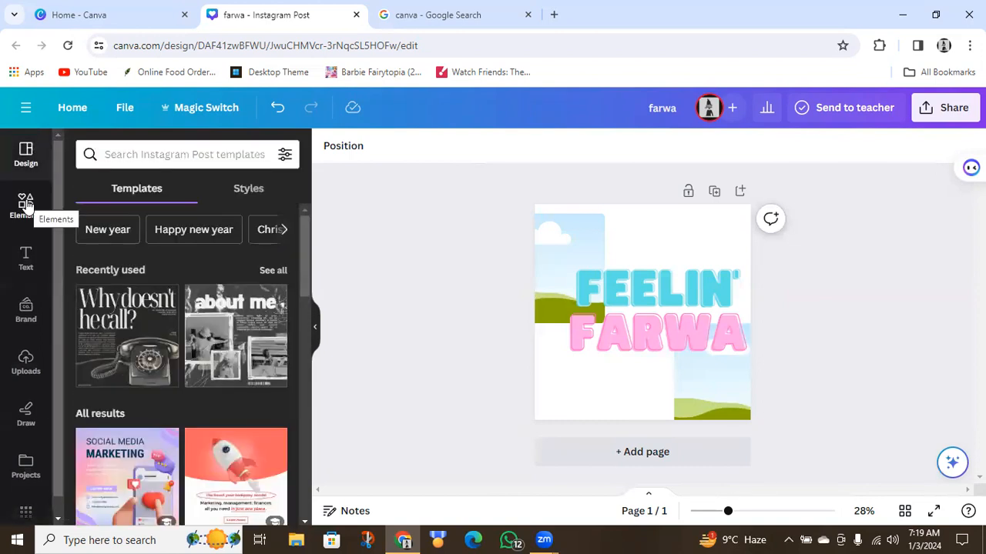
left_click(27, 204)
left_click(26, 258)
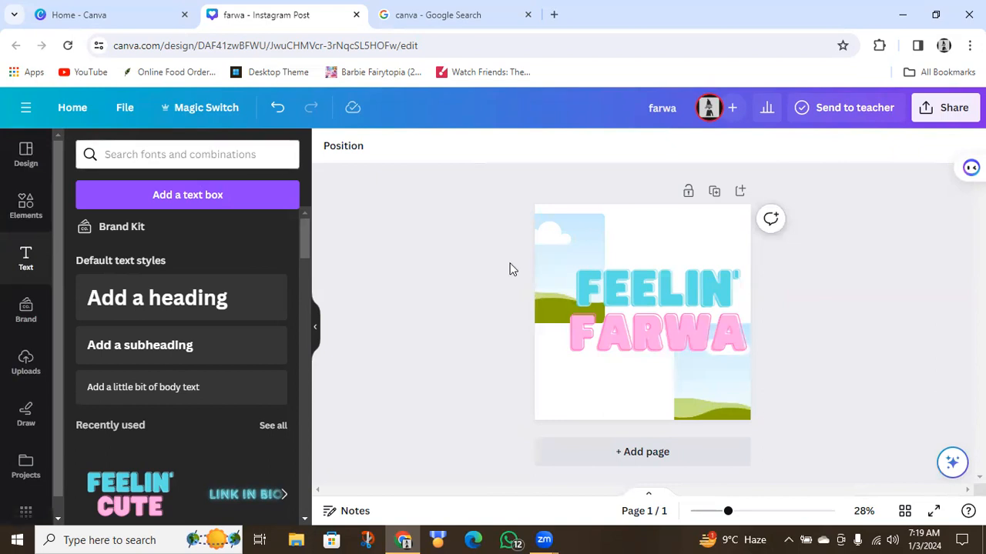
Delete both landscape frames from the page, leaving only the text group
left_click(605, 299)
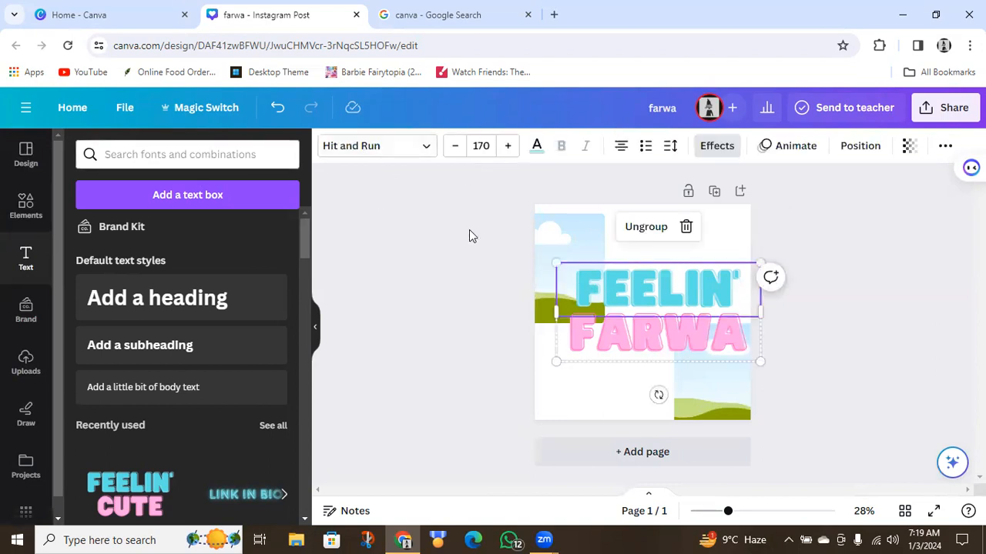
left_click(580, 249)
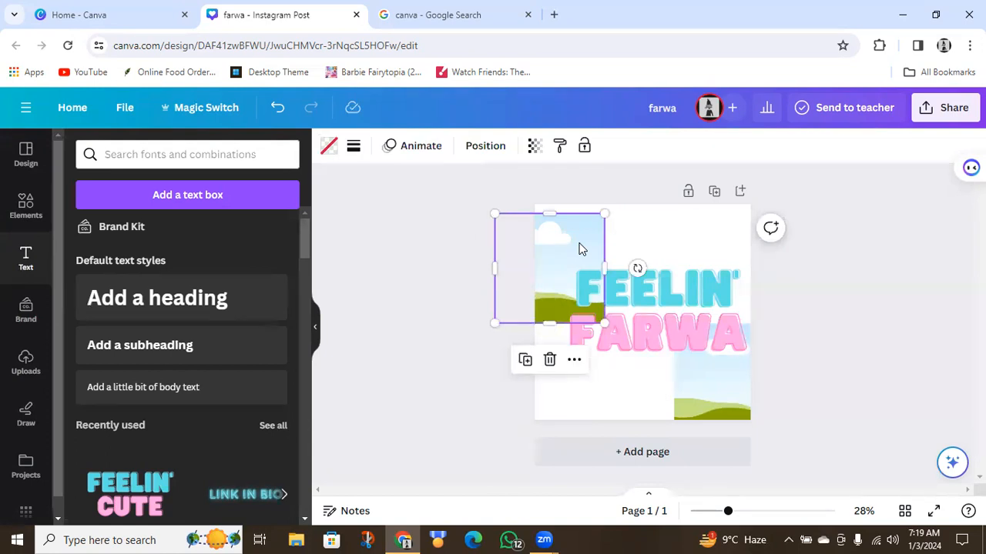
key("Delete")
left_click(732, 409)
key("Delete")
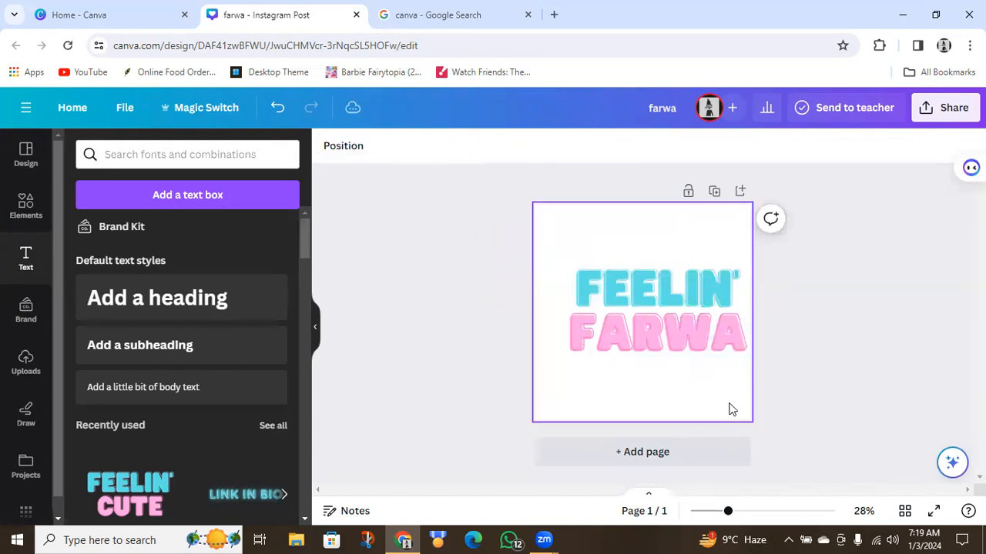
Clear the pink word from the lower line of the text group
left_click(702, 346)
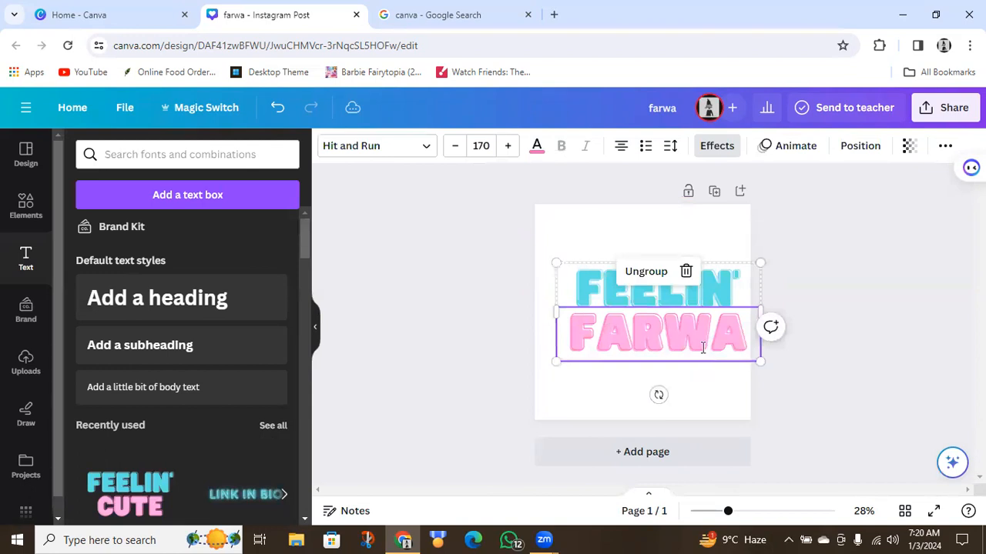
double_click(701, 347)
key("BackSpace")
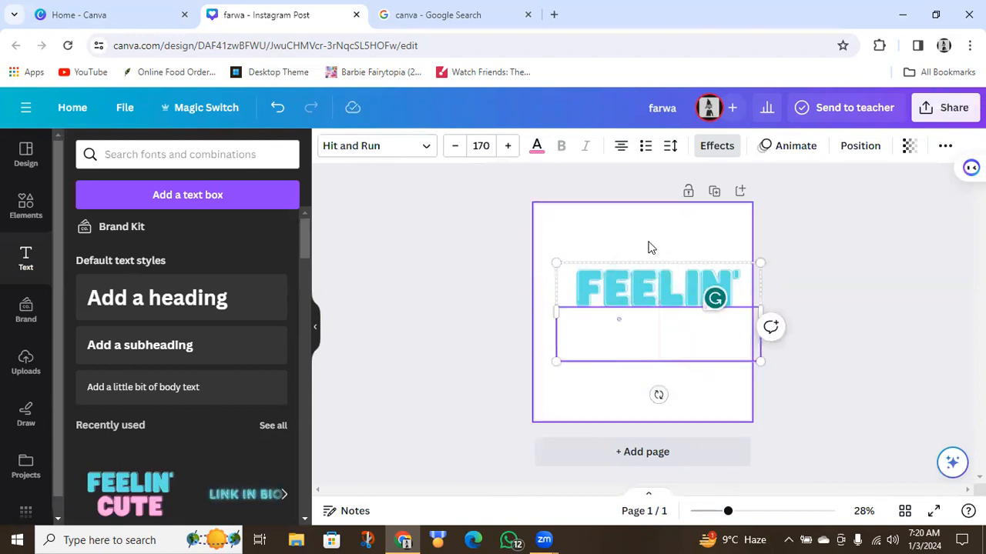
left_click(368, 356)
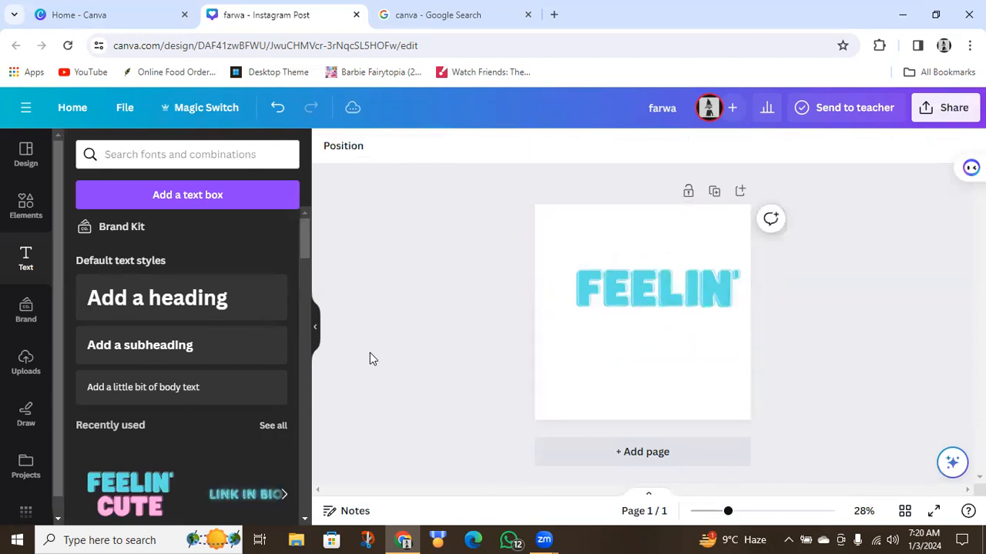
Move the FEELIN' text group slightly left and down so it is horizontally centred on the page
left_click(642, 301)
left_click_drag(640, 302, 628, 309)
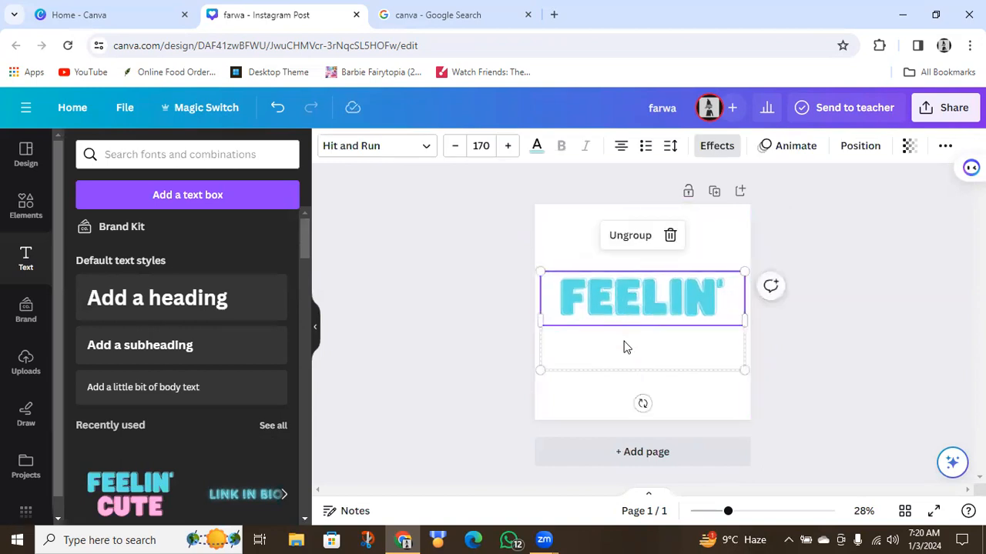
left_click(348, 254)
Try the TAN Meringue font on the FEELIN' text, then set it back to Hit and Run
left_click(603, 291)
left_click(429, 148)
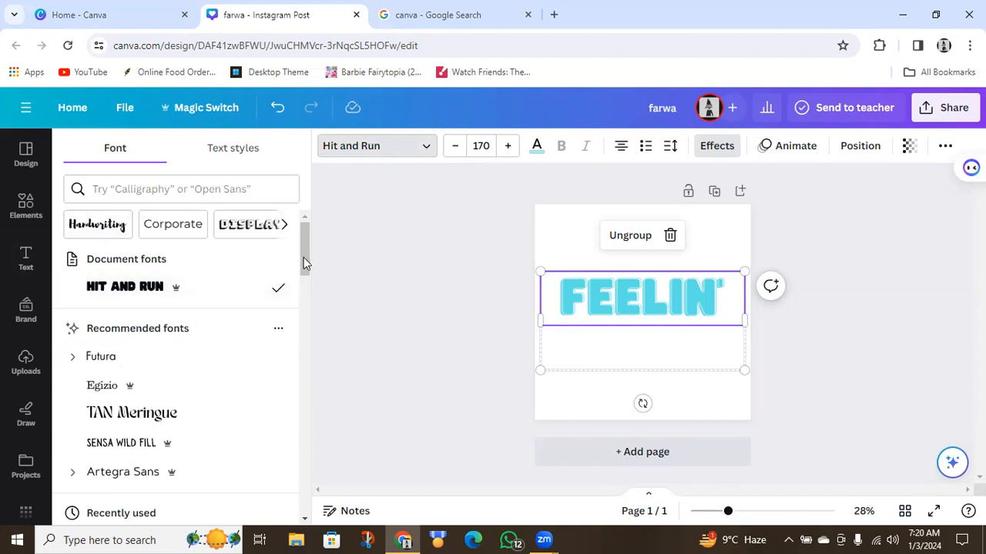
left_click_drag(304, 244, 325, 296)
scroll(302, 254, "down", 2)
left_click(132, 352)
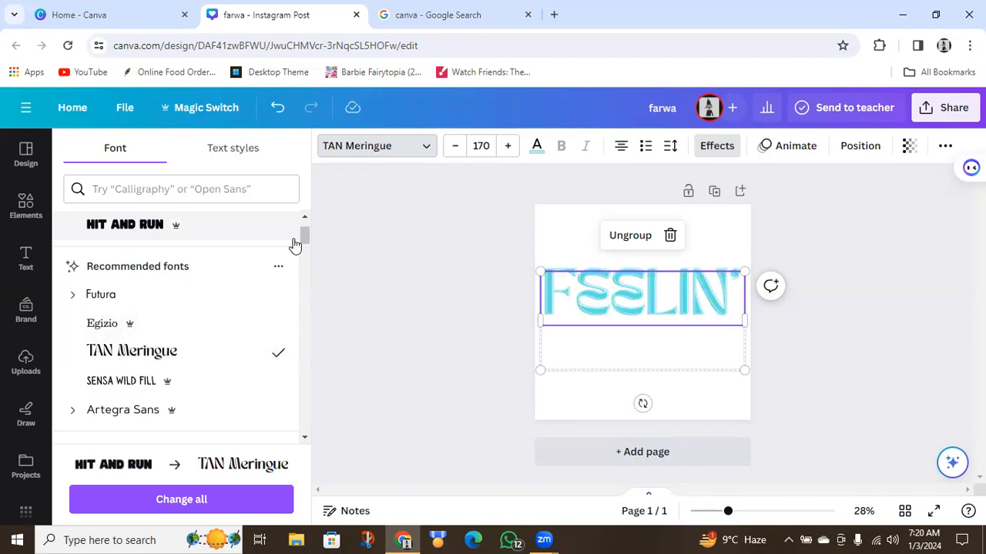
left_click(224, 221)
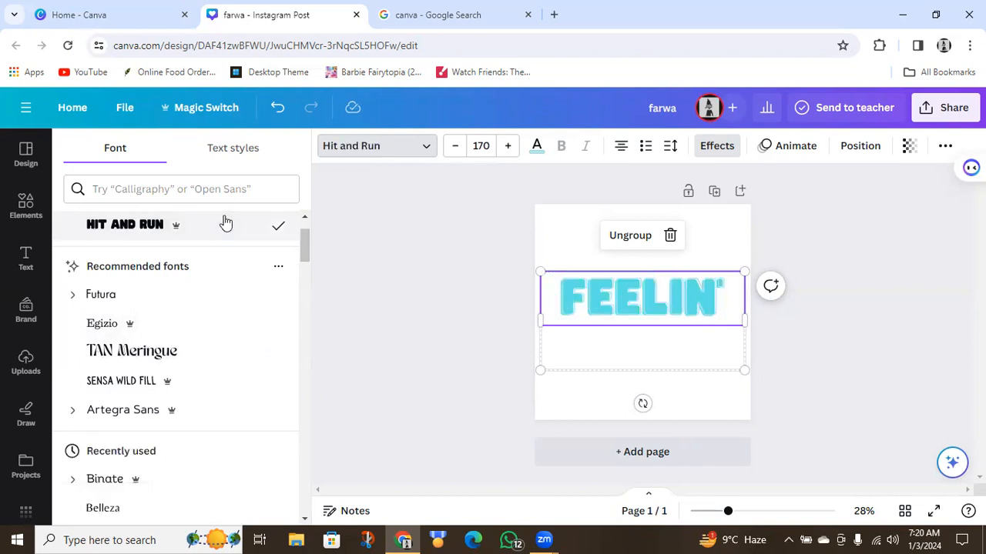
left_click(419, 147)
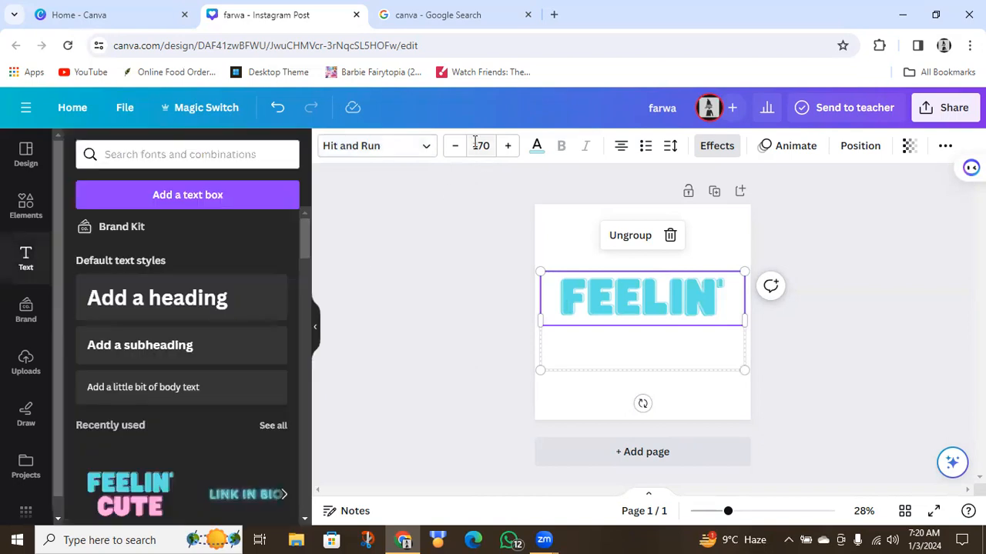
Decrease the FEELIN' text's font size in single steps, then increase it again to 171
left_click(453, 148)
left_click(453, 148)
left_click(453, 147)
left_click(454, 148)
left_click(454, 148)
left_click(453, 148)
left_click(454, 148)
left_click(454, 148)
left_click(454, 151)
left_click(454, 151)
left_click(453, 150)
left_click(506, 148)
left_click(506, 148)
left_click(506, 148)
left_click(505, 148)
left_click(506, 148)
left_click(506, 148)
left_click(506, 148)
left_click(506, 148)
left_click(506, 148)
left_click(506, 148)
left_click(506, 148)
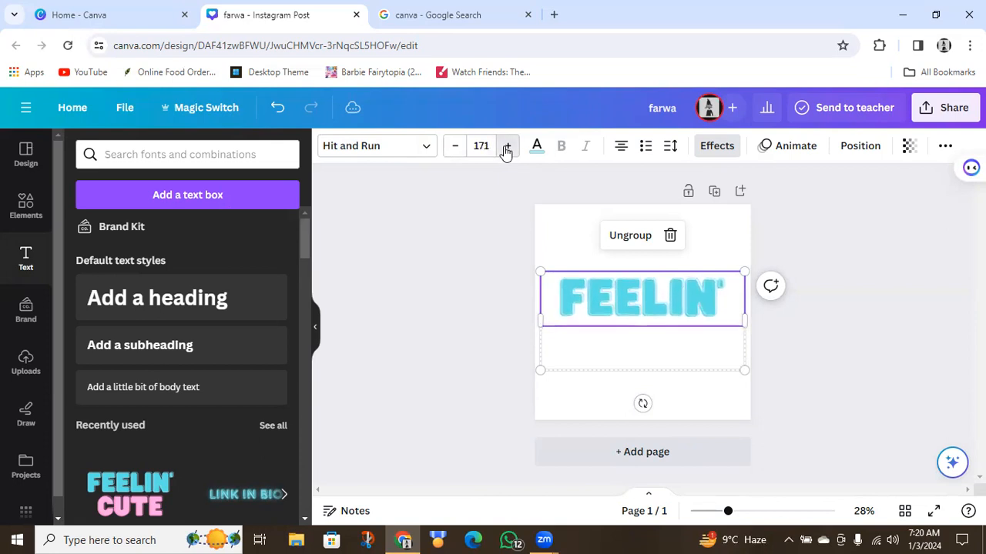
Try the pink document color on the FEELIN' text, then restore its light turquoise color
left_click(537, 145)
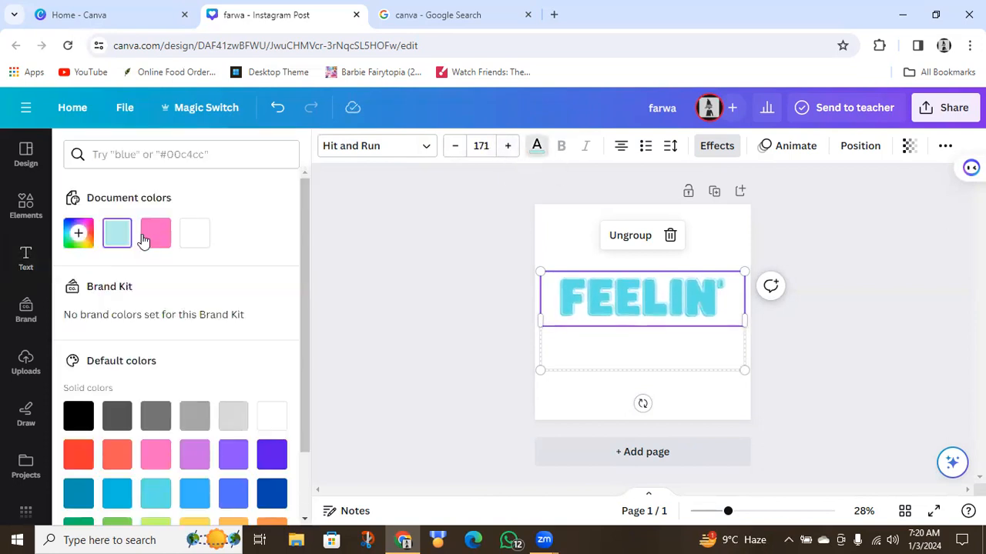
left_click(145, 240)
left_click(118, 238)
left_click(26, 257)
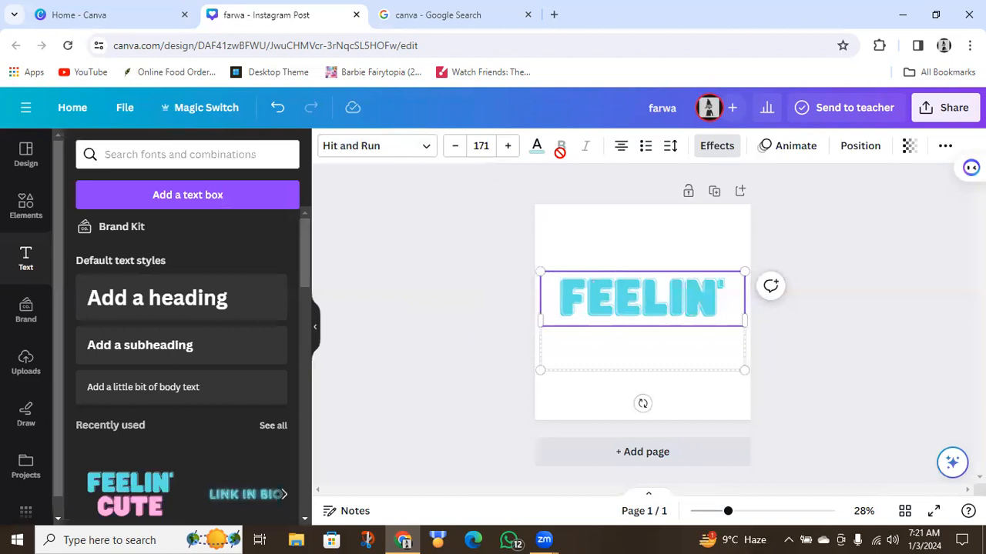
Try left and right alignment on the FEELIN' text, then return it to centre alignment
left_click(618, 151)
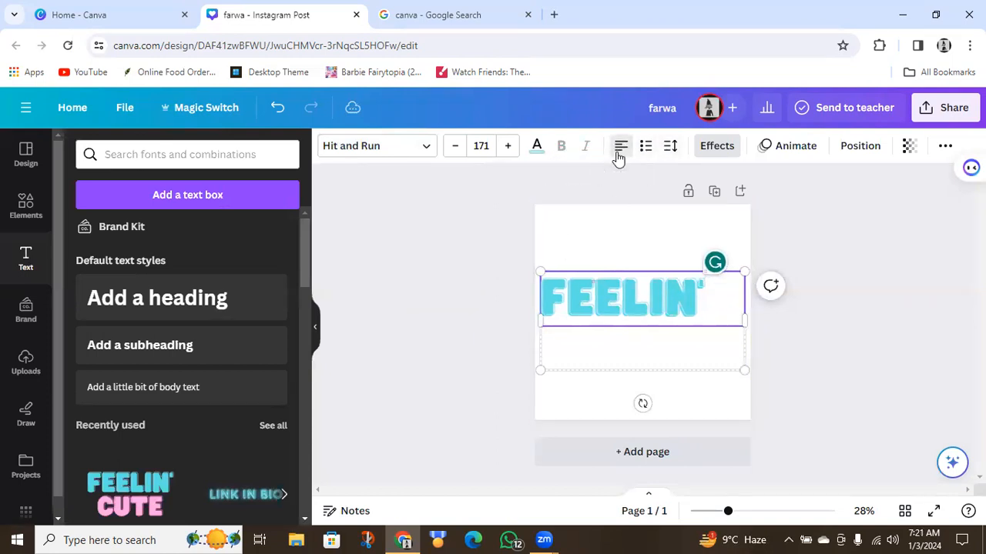
left_click(618, 154)
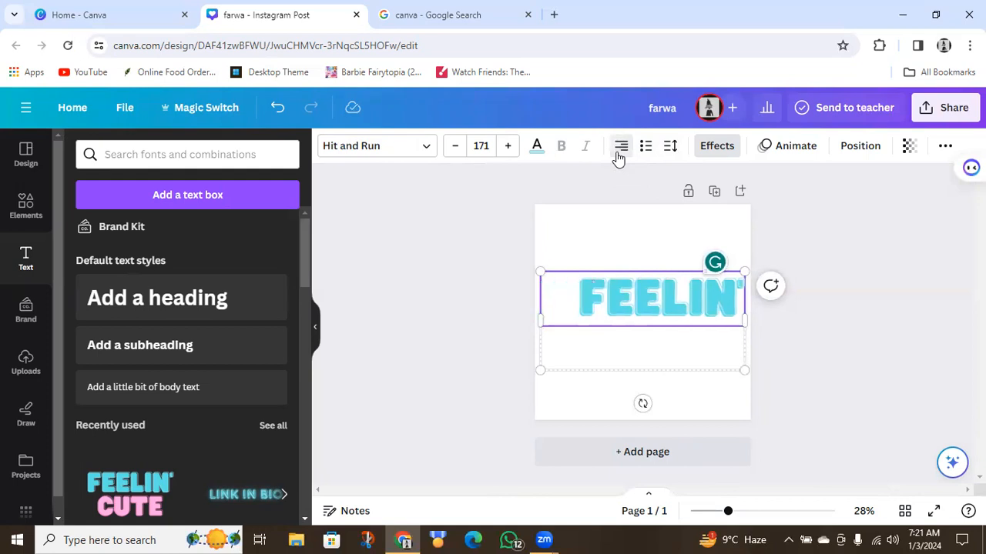
left_click(619, 154)
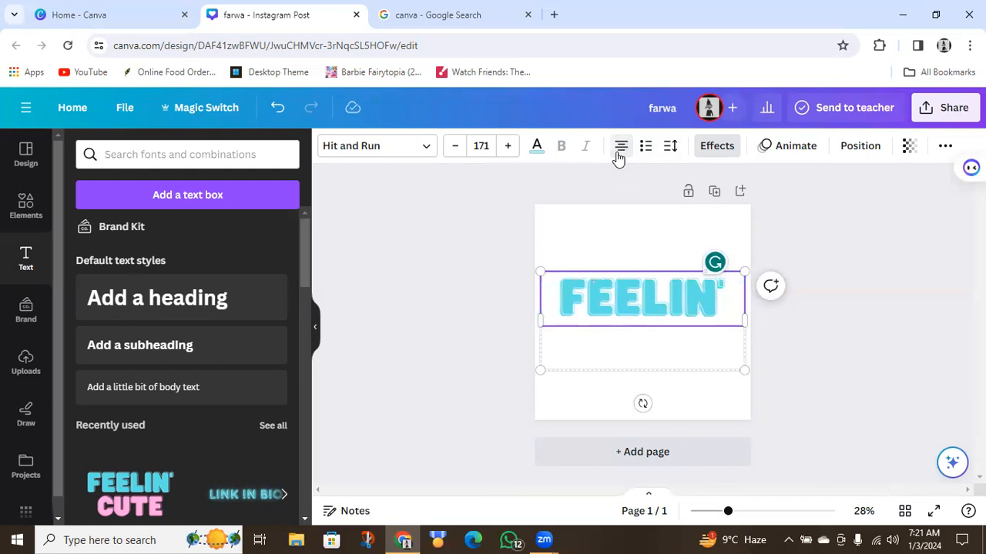
Try the bulleted and numbered list formats on the FEELIN' text, then remove the list formatting
left_click(640, 155)
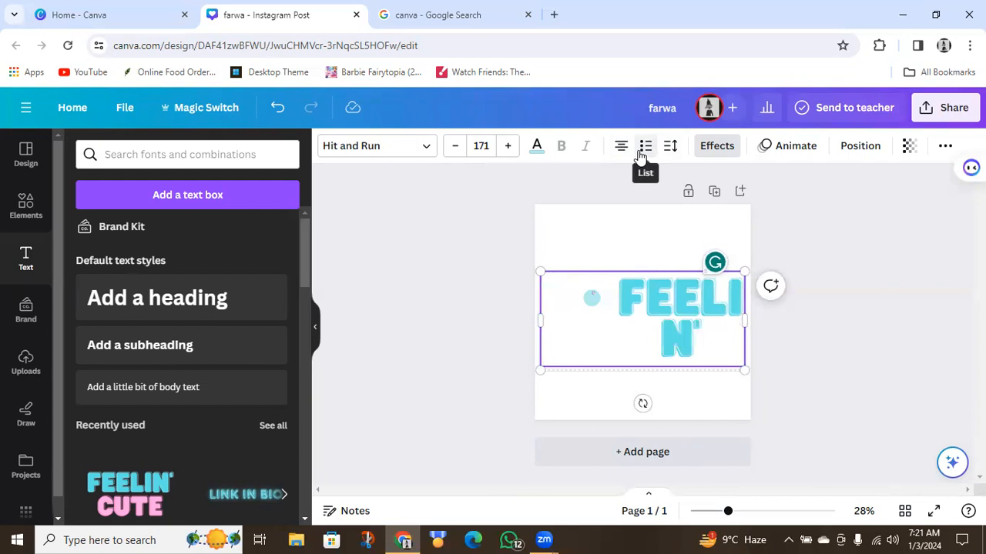
left_click(642, 154)
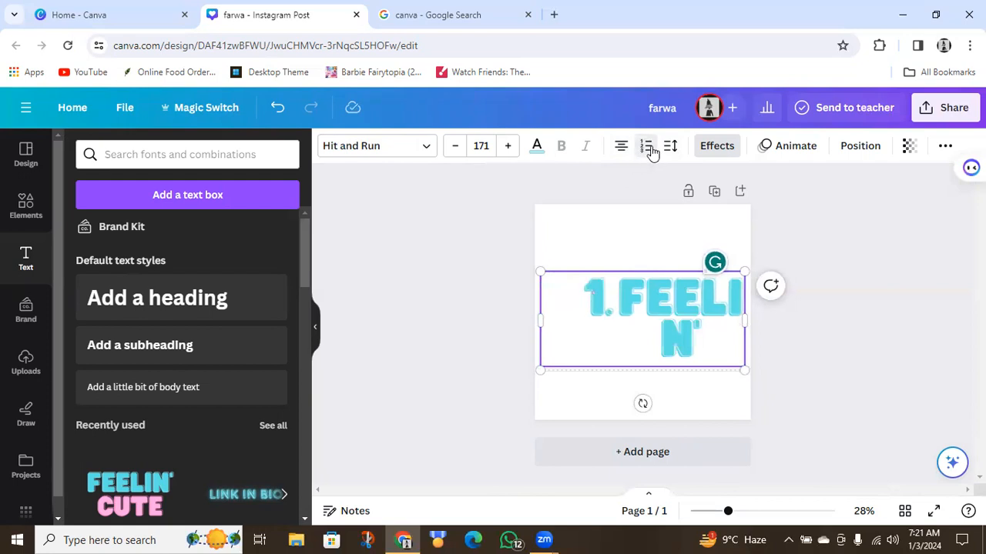
left_click(649, 150)
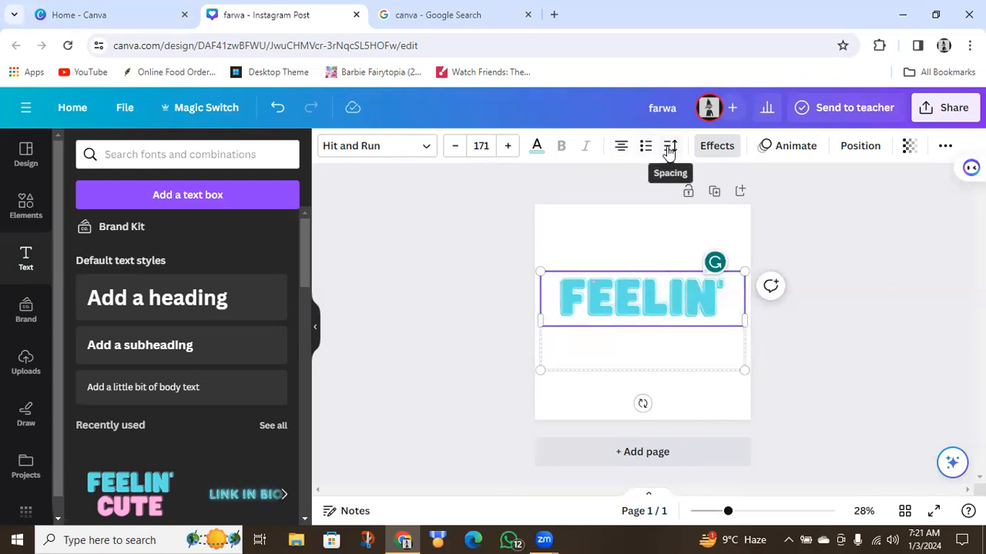
Append GJJGJGJGJGJGJ to the FEELIN' text so it wraps over three lines
left_click(670, 148)
left_click(630, 252)
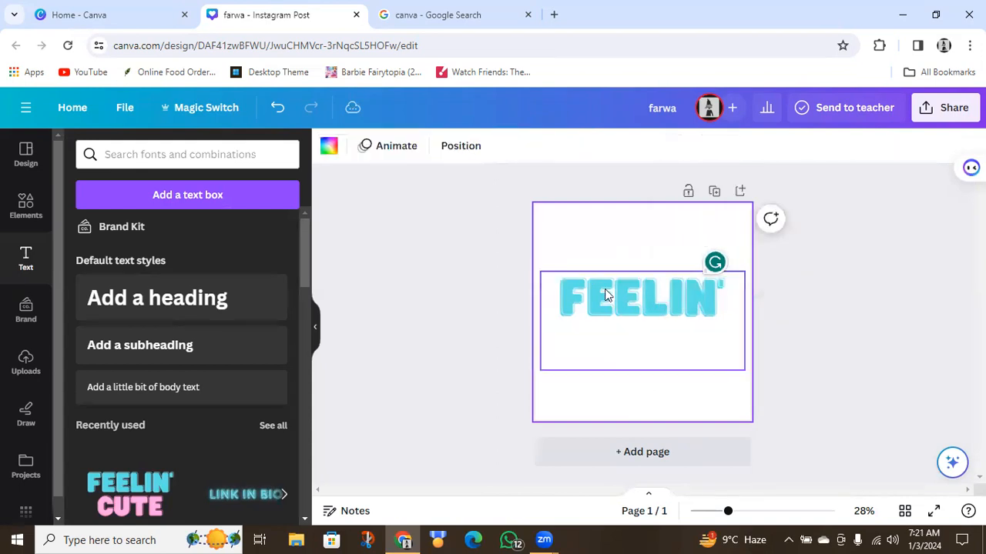
left_click(725, 303)
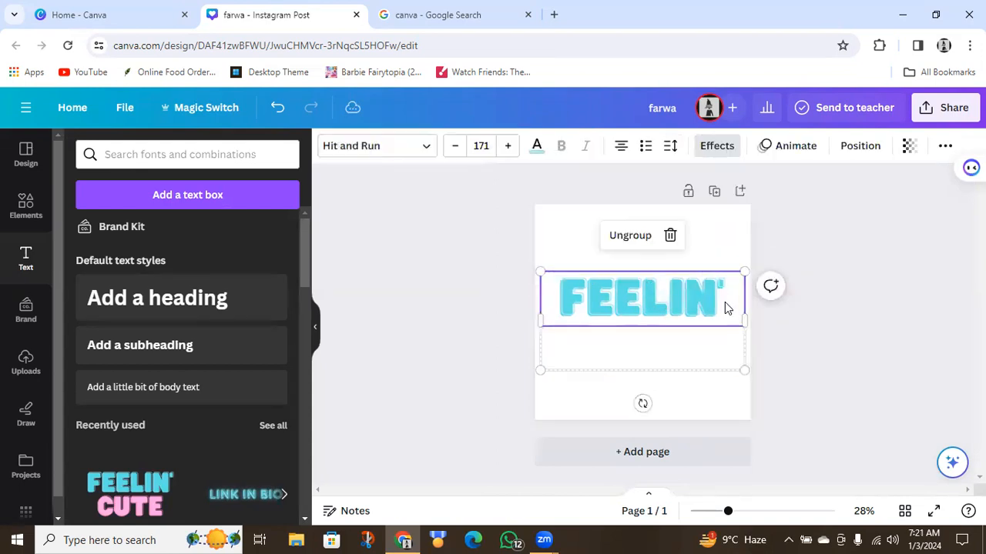
left_click(724, 302)
left_click(724, 302)
type("GJ")
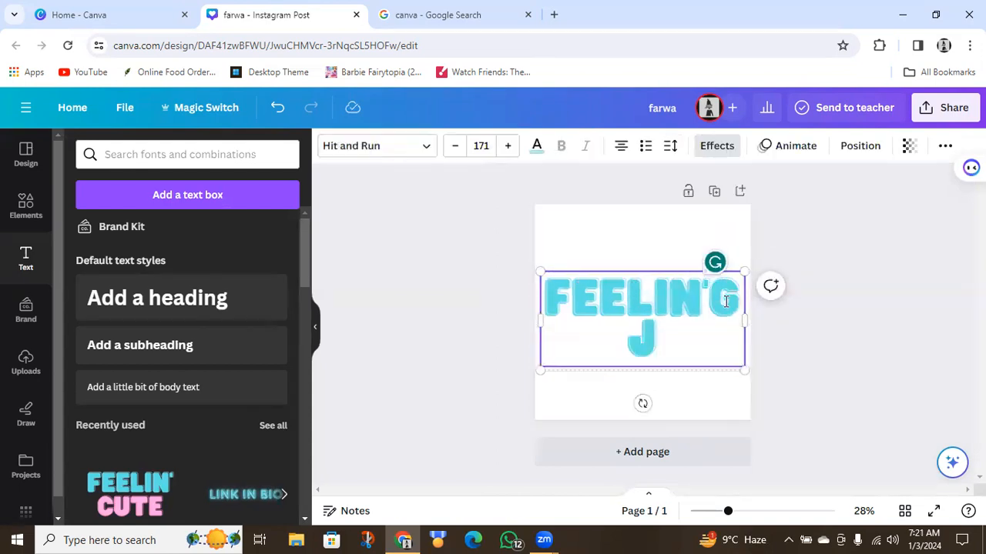
type("JGJGJGJGJGJ")
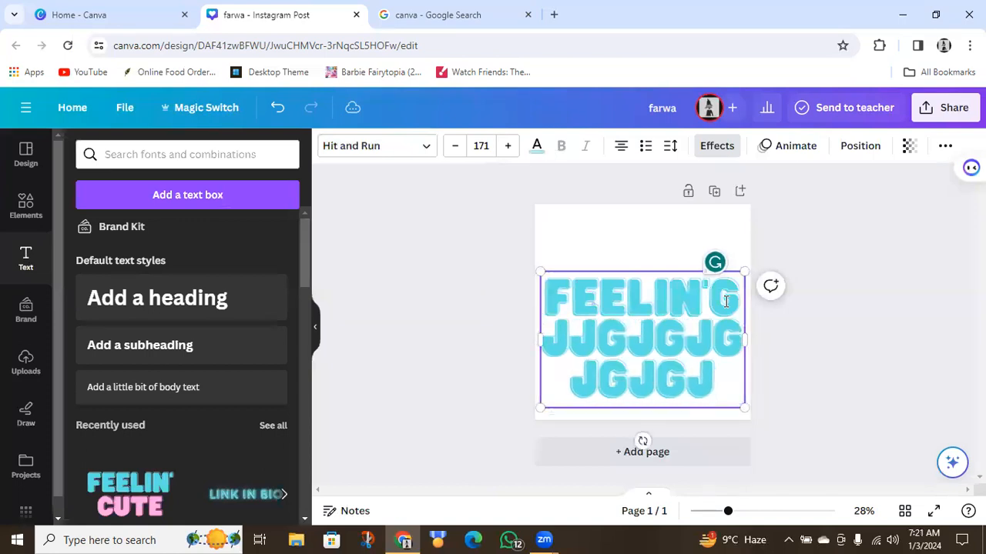
Set the line spacing of the three-line text to 0.98, keeping the letter spacing at 0
left_click(670, 147)
mouse_move(705, 205)
left_mouse_down()
mouse_move(773, 207)
mouse_move(704, 206)
left_mouse_up()
mouse_move(704, 246)
left_mouse_down()
mouse_move(804, 262)
mouse_move(713, 246)
left_mouse_up()
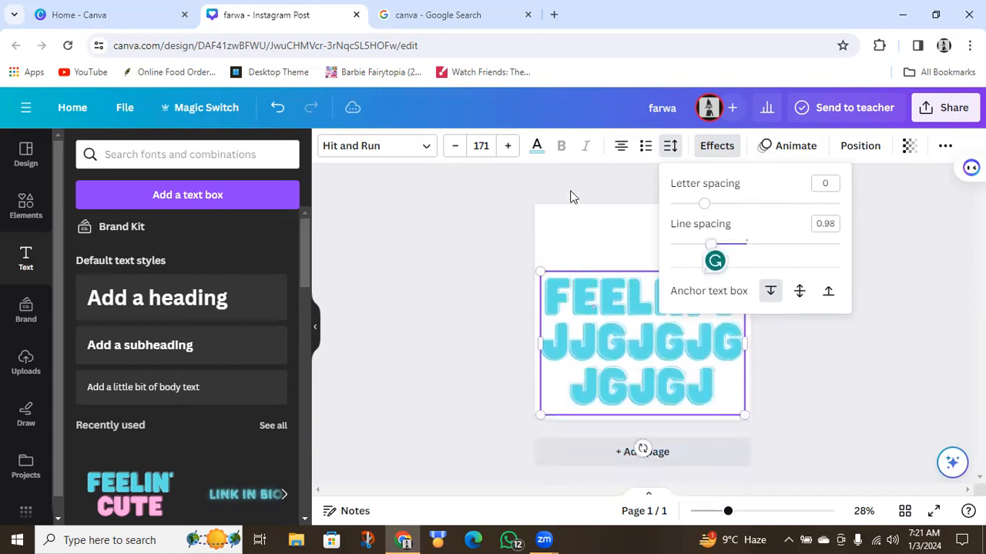
left_click(586, 231)
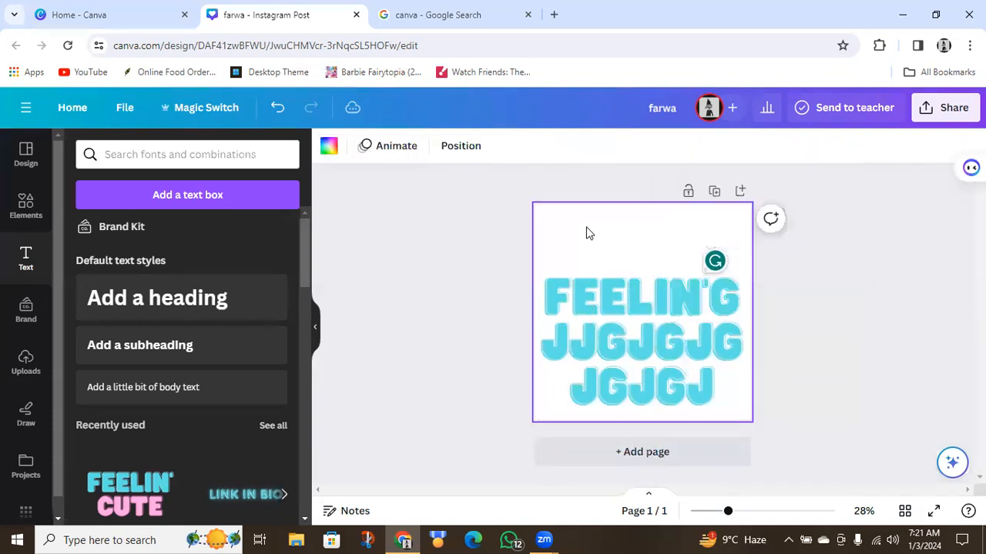
Open the text animations for the three-line text and move it up to the vertical centre of the page
left_click(611, 313)
left_click(790, 147)
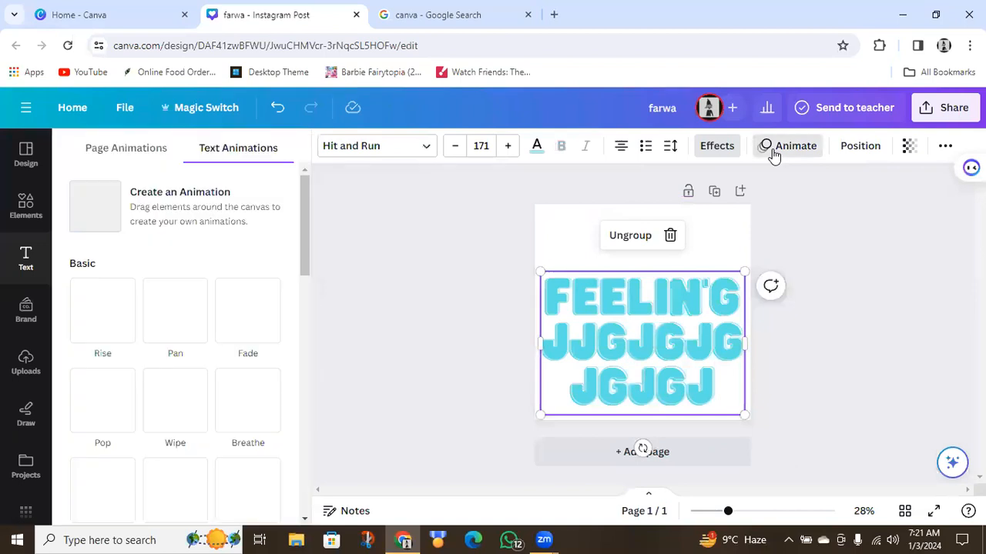
left_click_drag(664, 309, 689, 260)
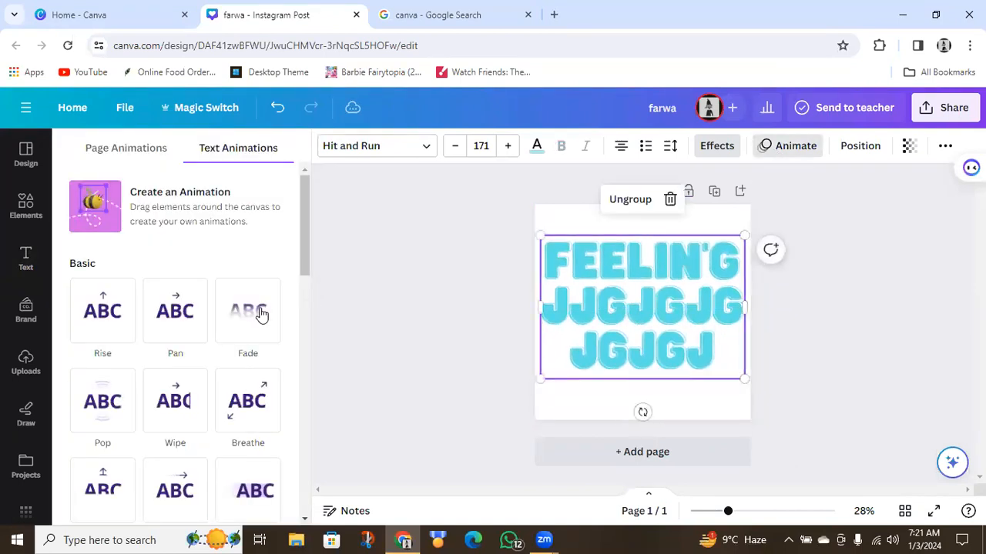
Try the Rise animation on entering for the three-line text, lowering its speed to the minimum
mouse_move(304, 250)
left_mouse_down()
mouse_move(306, 275)
mouse_move(301, 251)
mouse_move(302, 267)
left_mouse_up()
left_click(100, 229)
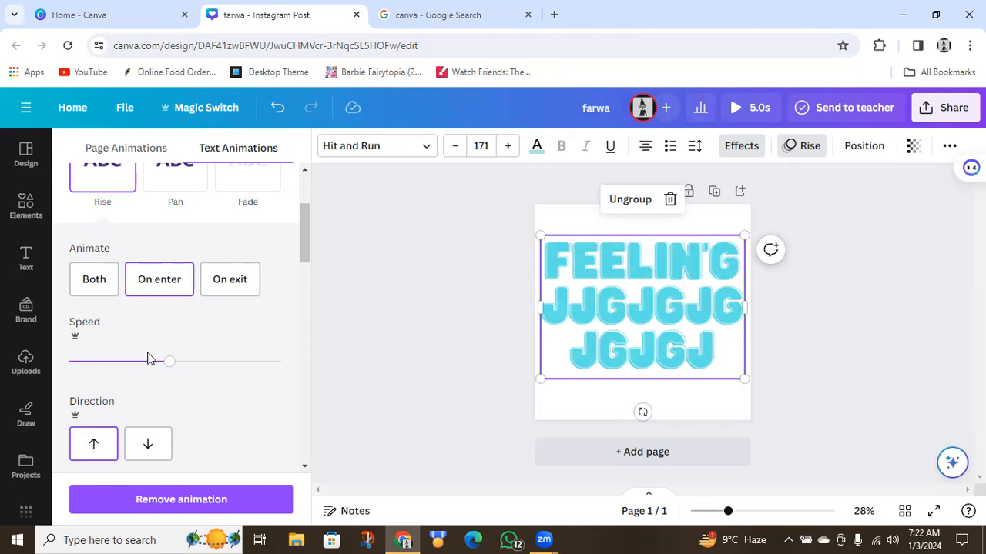
left_click_drag(171, 369, 103, 367)
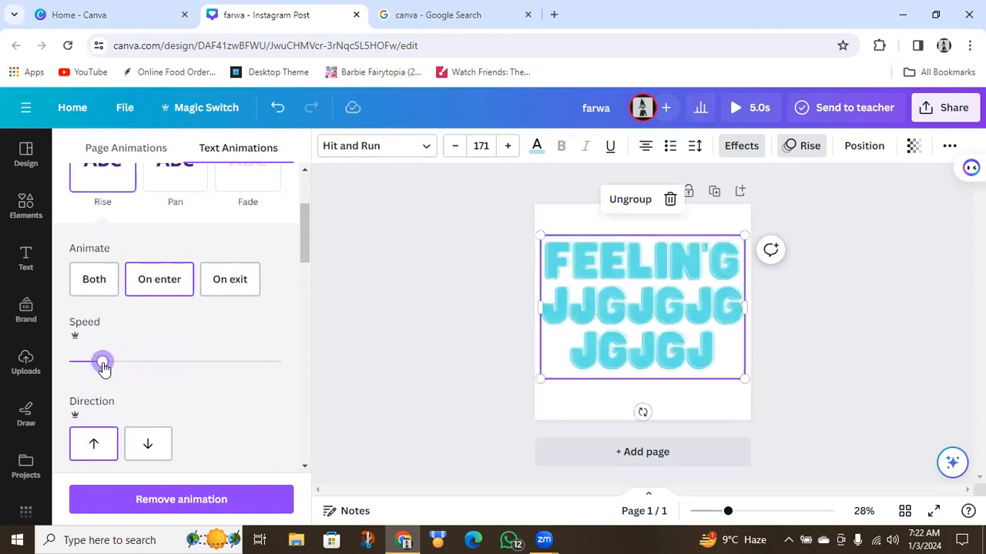
left_click_drag(104, 368, 48, 357)
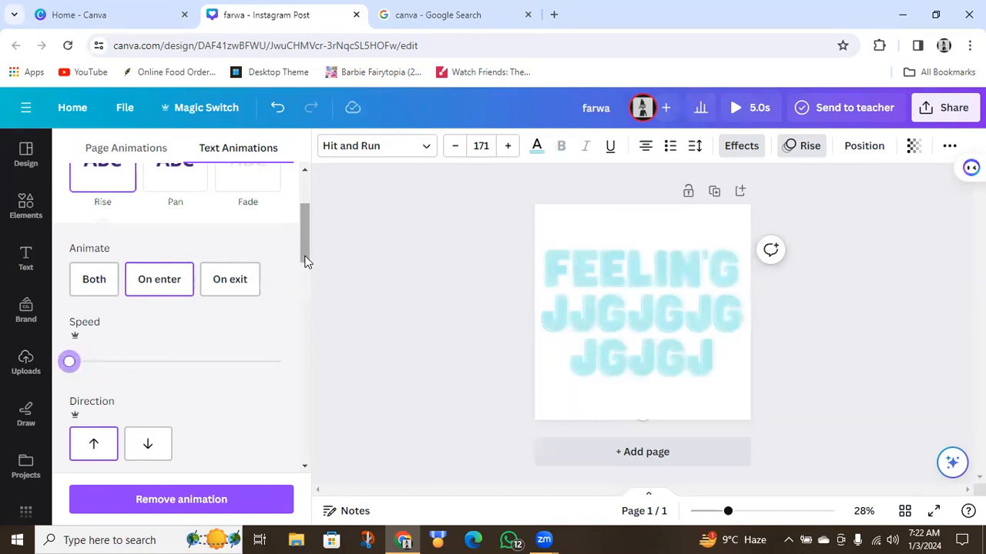
Try the Pan, Fade and Pop animations on the three-line text, lowering the Pop speed to the minimum
left_click_drag(300, 231, 302, 210)
left_click(183, 308)
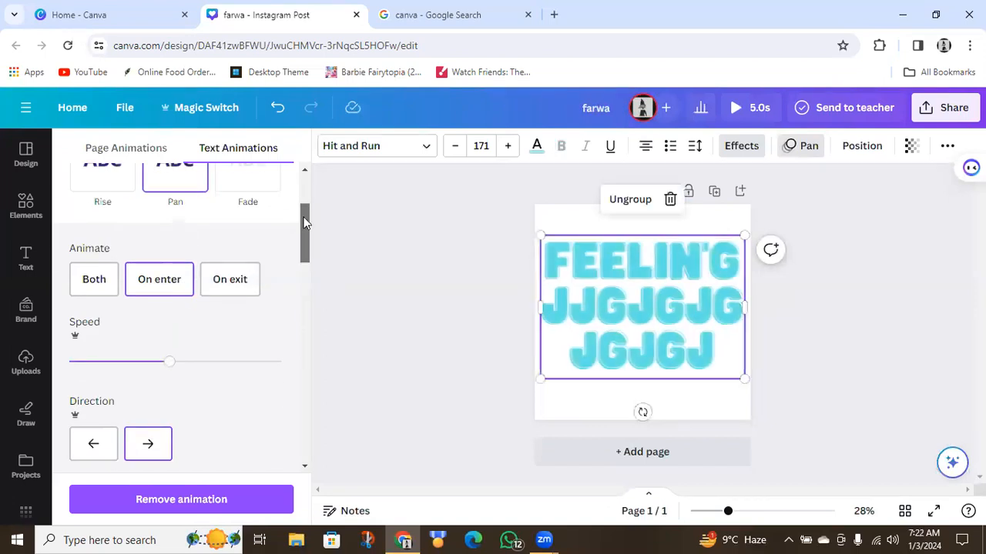
left_click_drag(305, 233, 302, 204)
left_click(250, 317)
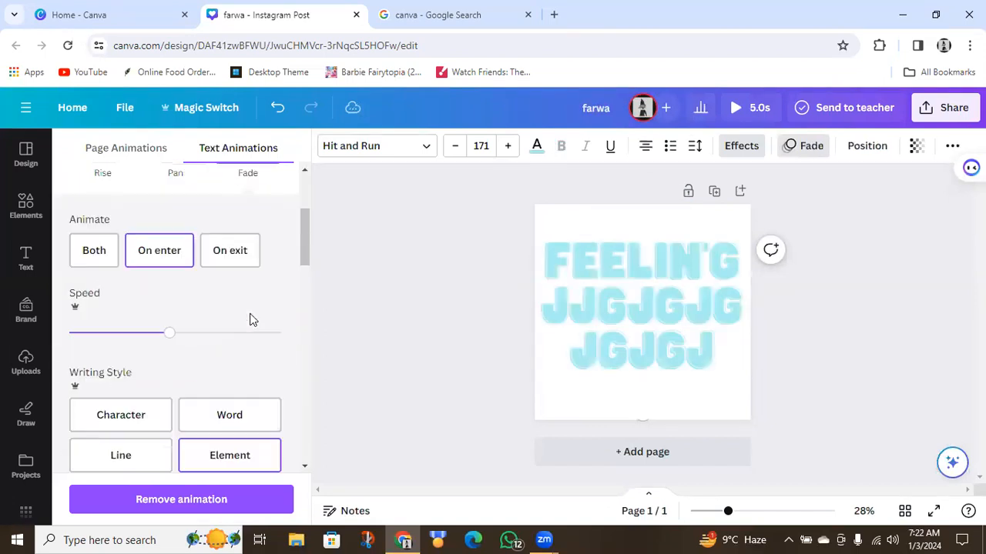
left_click_drag(302, 251, 308, 316)
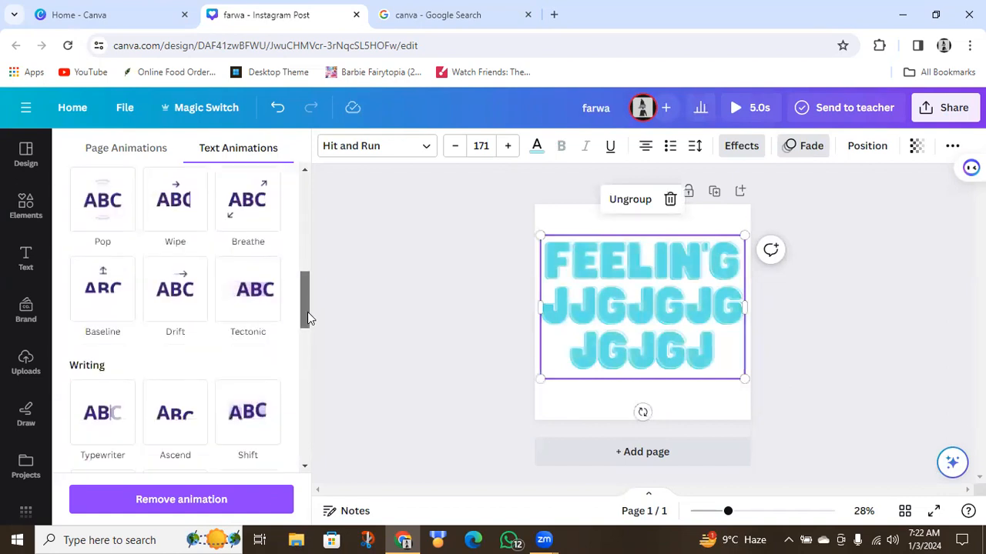
left_click(105, 224)
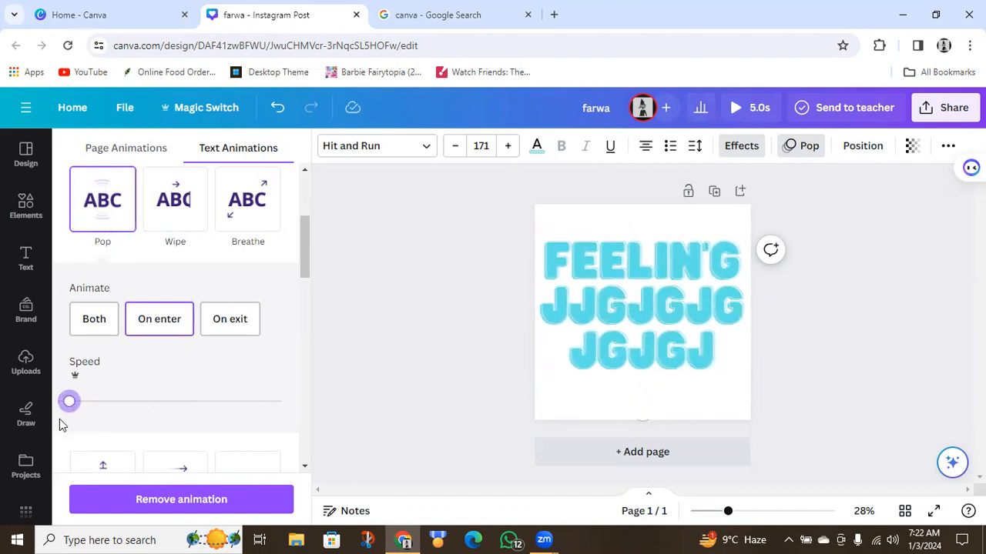
Apply the Breathe animation to the three-line text with its scale direction set to In, and close the animation options
left_click(276, 204)
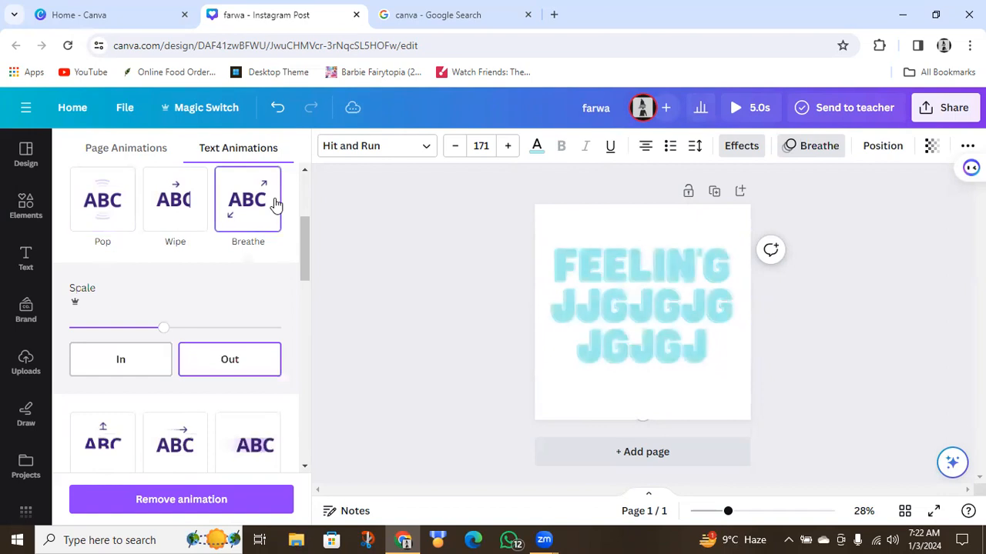
left_click(128, 364)
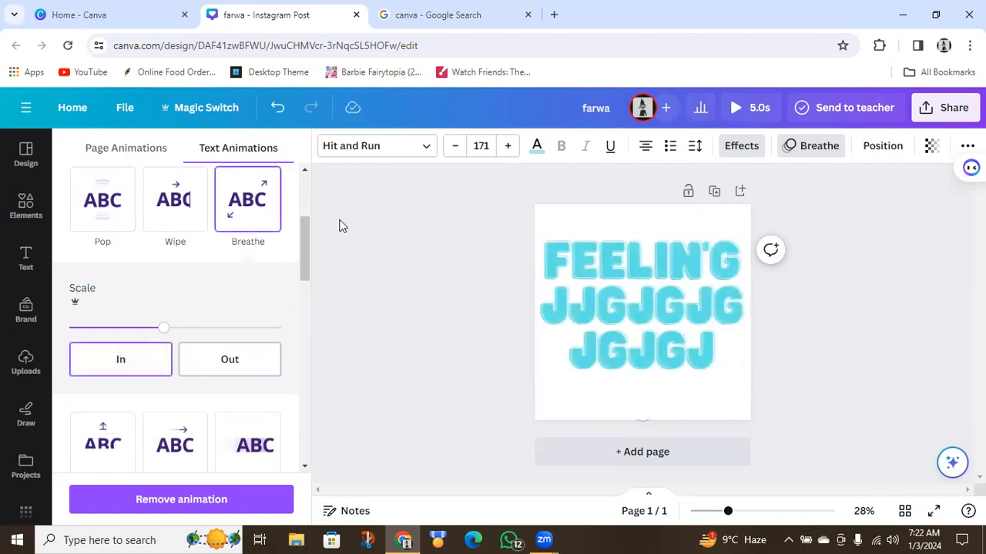
left_click_drag(304, 254, 296, 200)
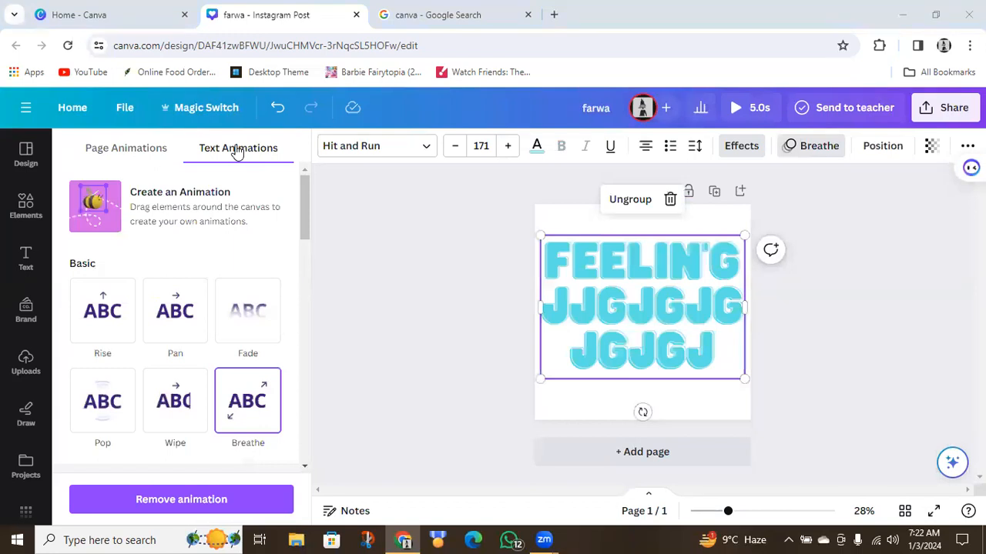
left_click(820, 151)
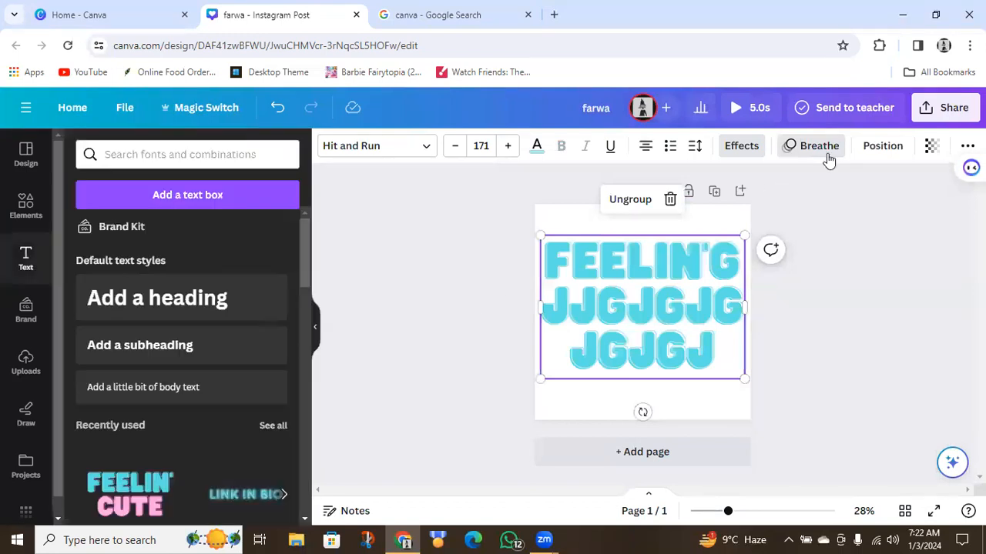
Try the Lift, None, Shadow, Splice, Outline and Hollow effect styles on the three-line text
left_click(739, 147)
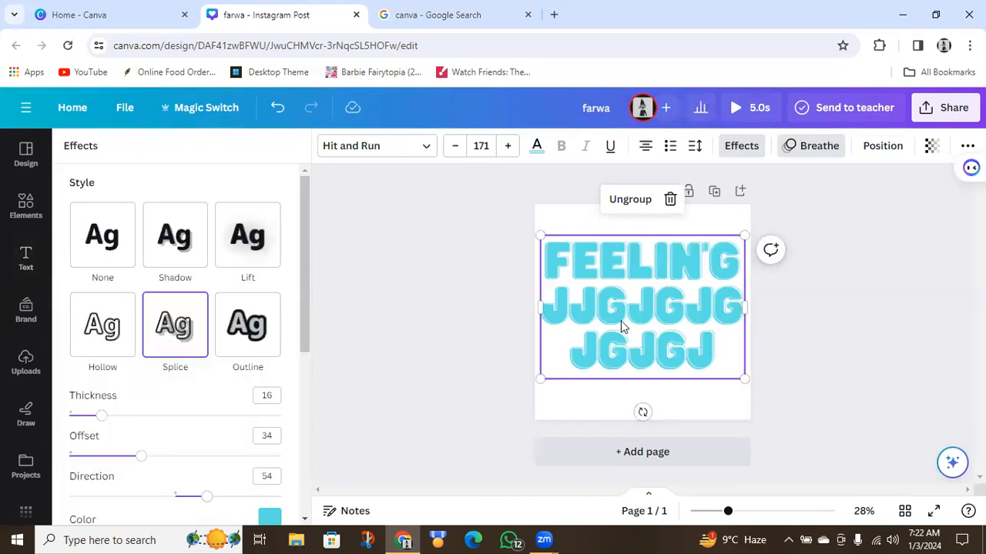
left_click(262, 250)
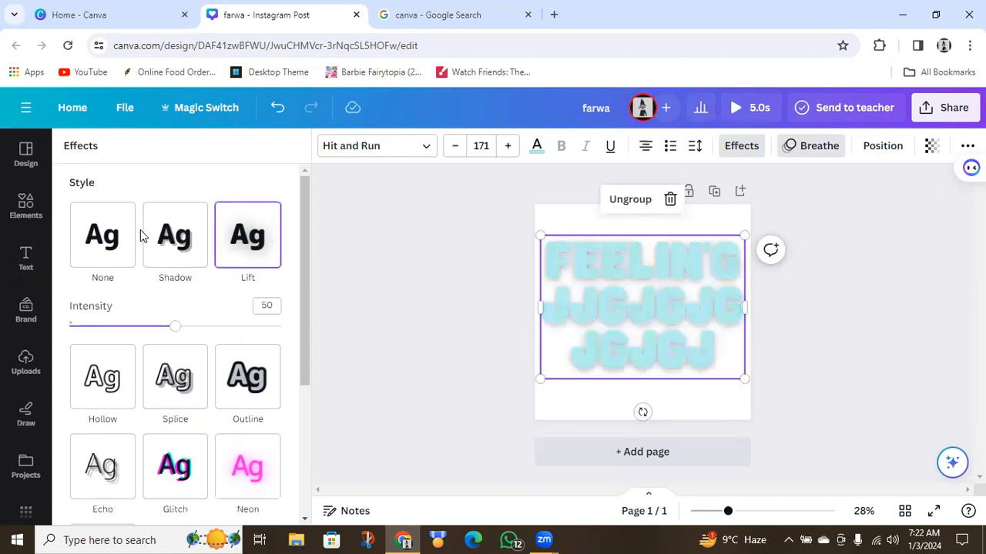
left_click(105, 236)
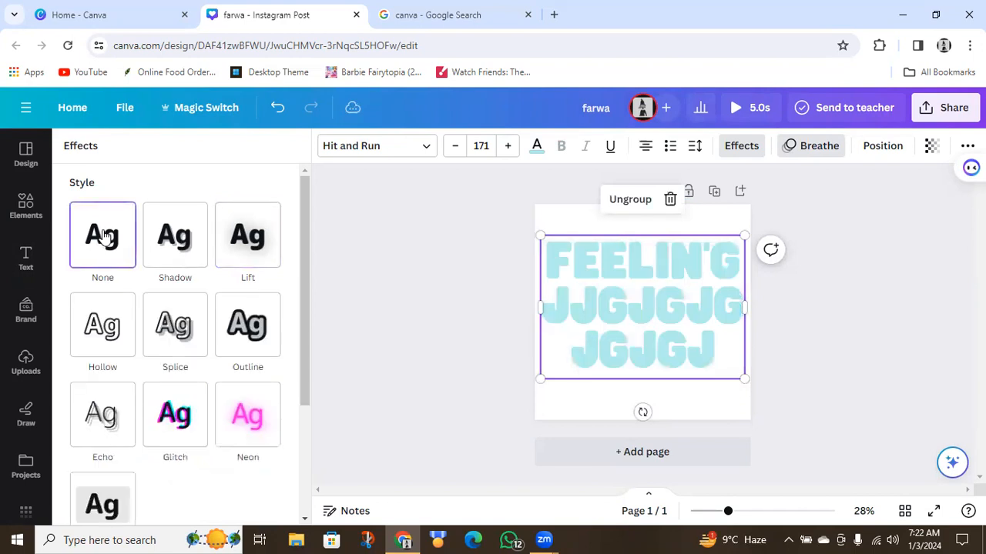
left_click(177, 243)
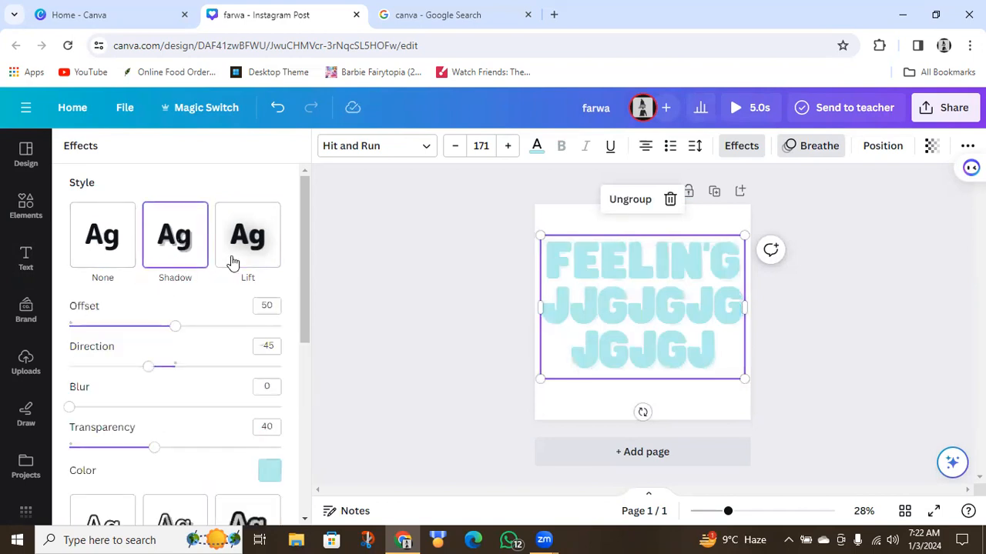
left_click(263, 252)
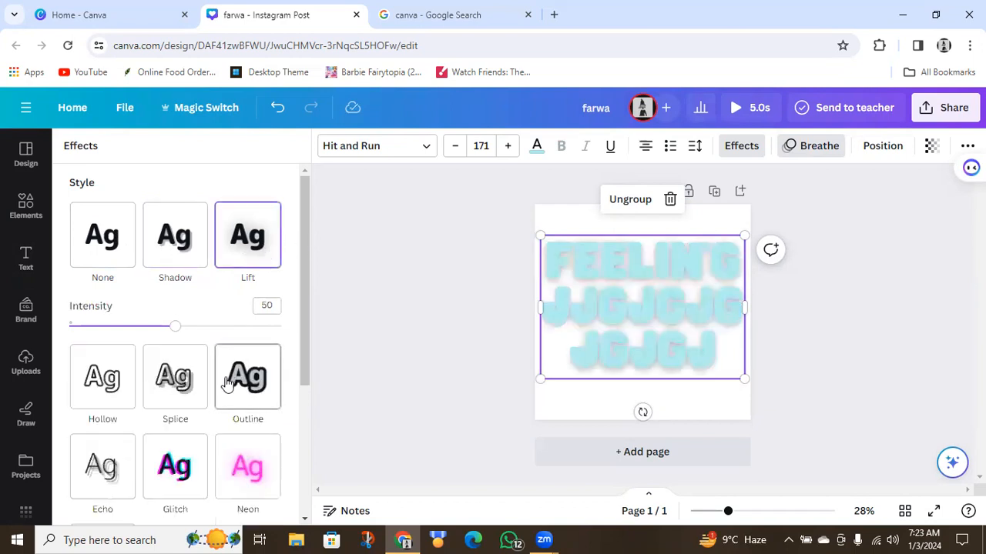
left_click(192, 391)
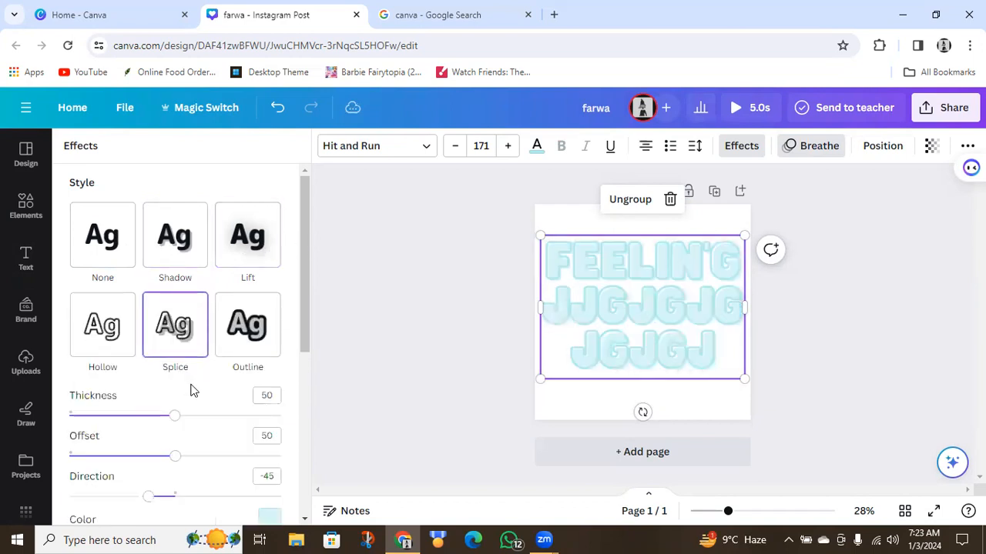
left_click(259, 338)
left_click(96, 324)
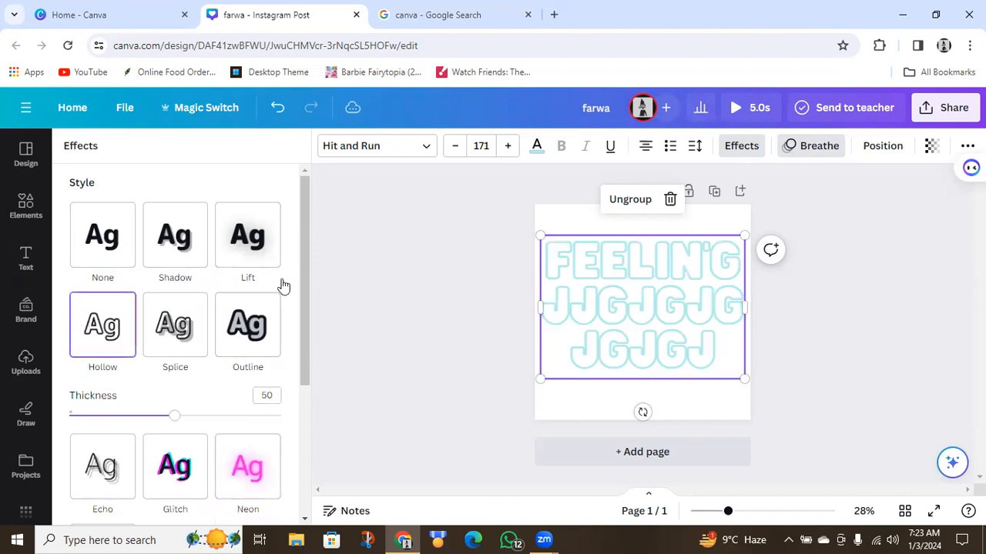
Apply the Neon effect style to the three-line text
left_click_drag(303, 309, 278, 372)
left_click(280, 378)
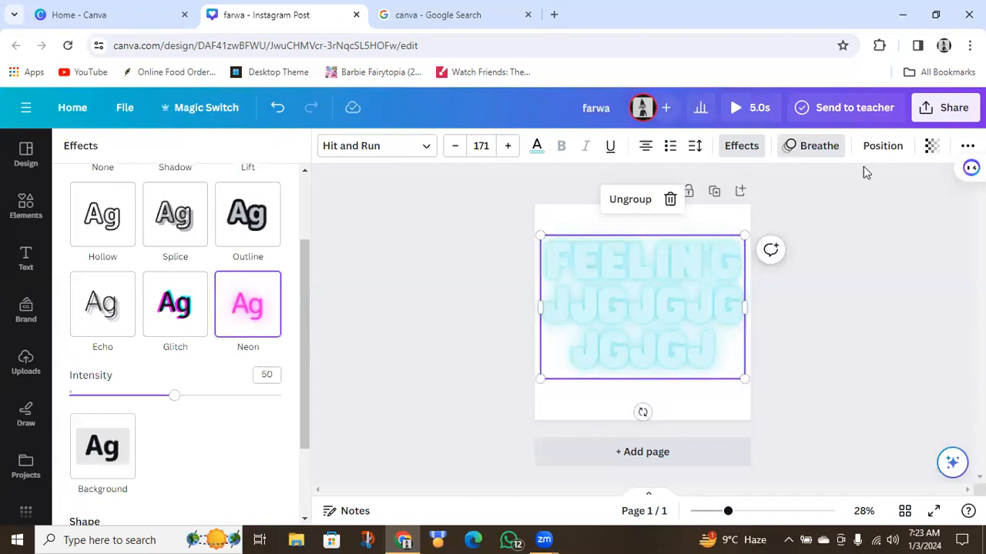
left_click(733, 72)
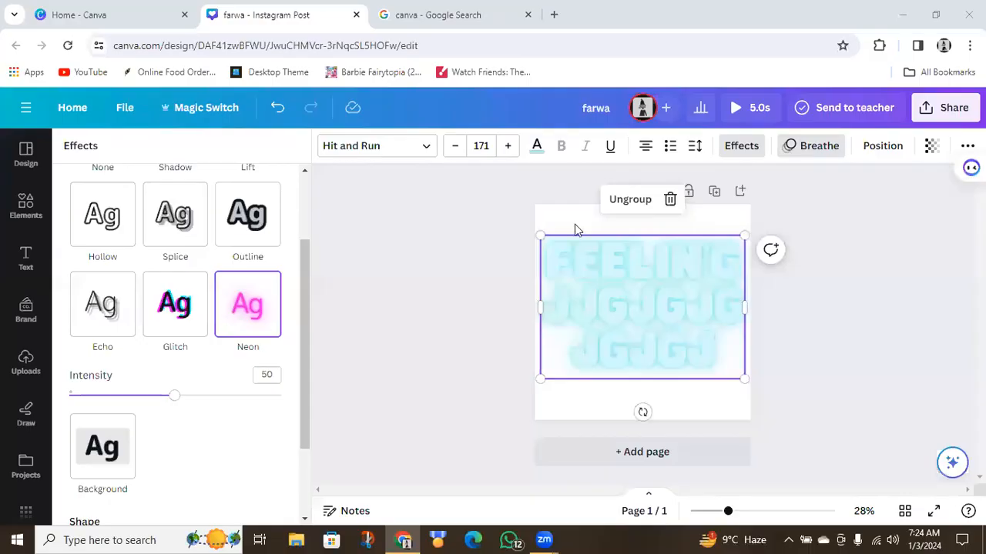
Try aligning the text to the top, middle, bottom, left and right of the page
left_click(883, 150)
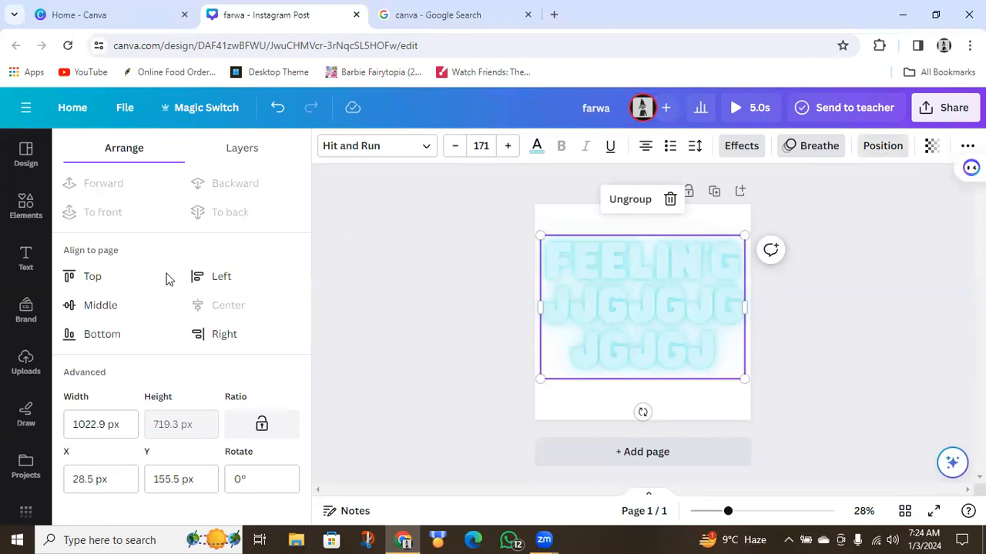
left_click(82, 281)
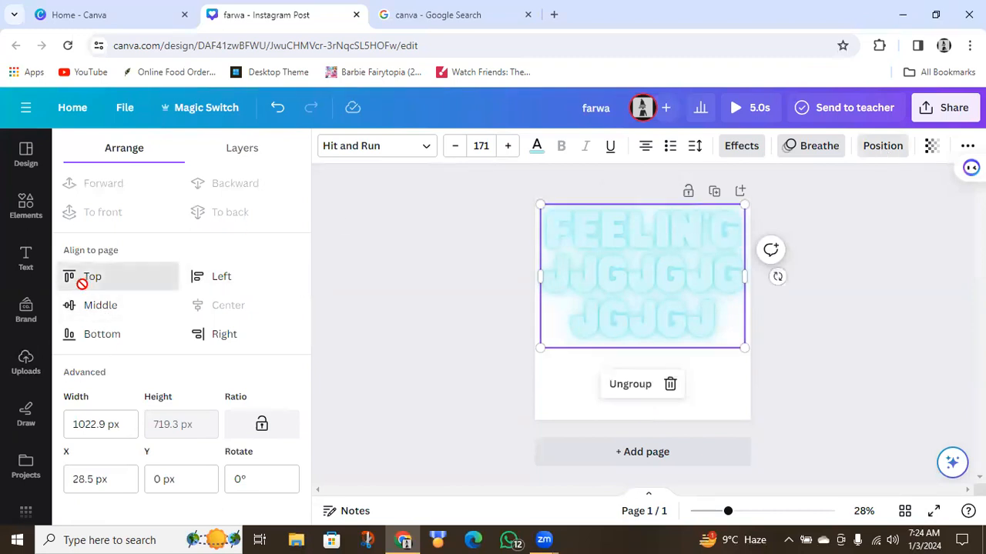
left_click(93, 308)
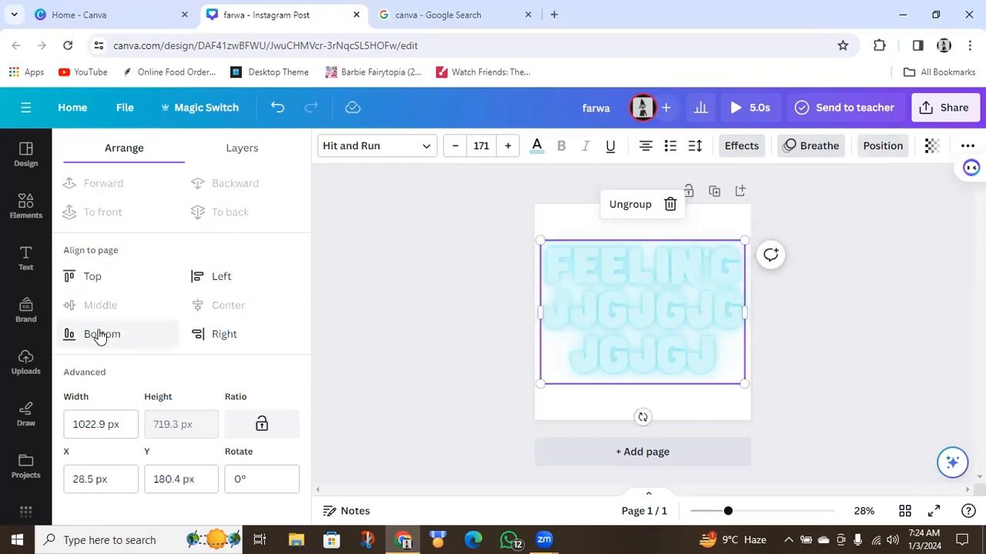
left_click(99, 334)
left_click(215, 276)
left_click(218, 334)
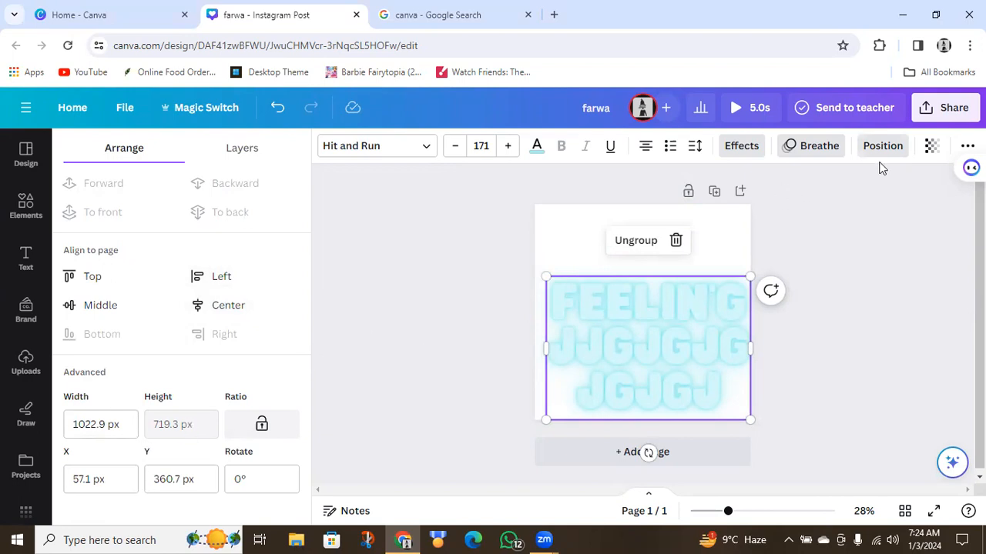
Lower the text's transparency value to about half and move the text slightly up, centred horizontally on the page
left_click(931, 146)
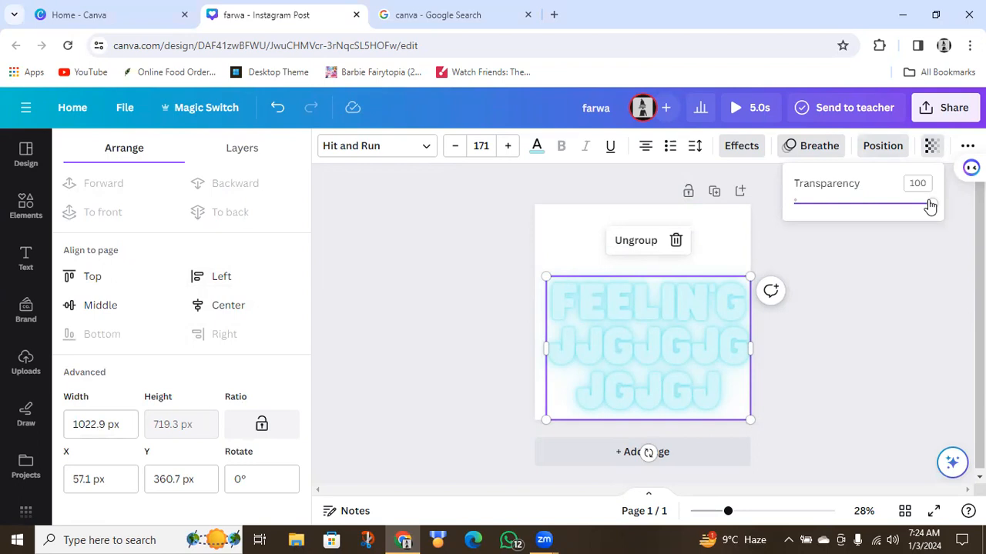
left_click_drag(930, 205, 868, 204)
left_click_drag(673, 317, 667, 301)
Change the color of the three-line text to solid black and deselect it
left_click(537, 147)
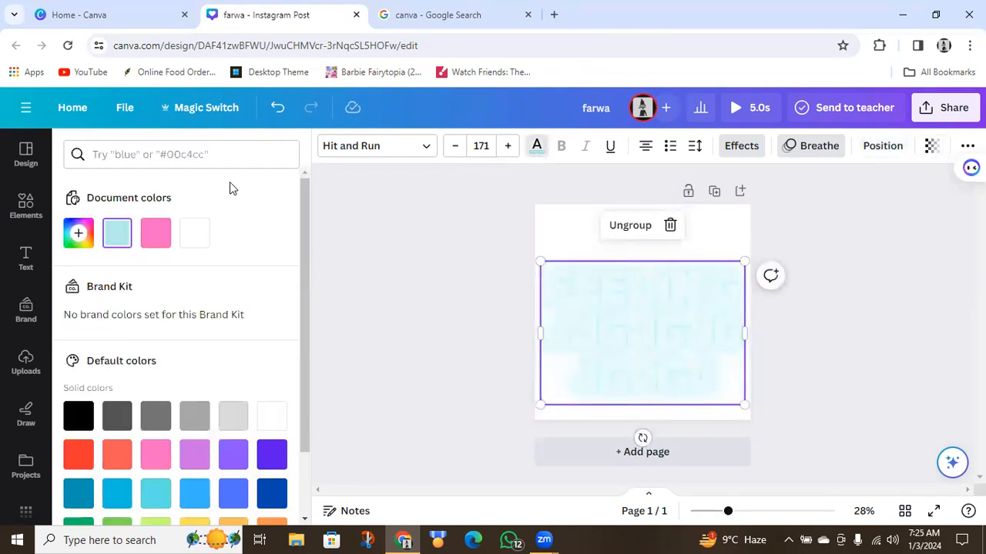
left_click(75, 424)
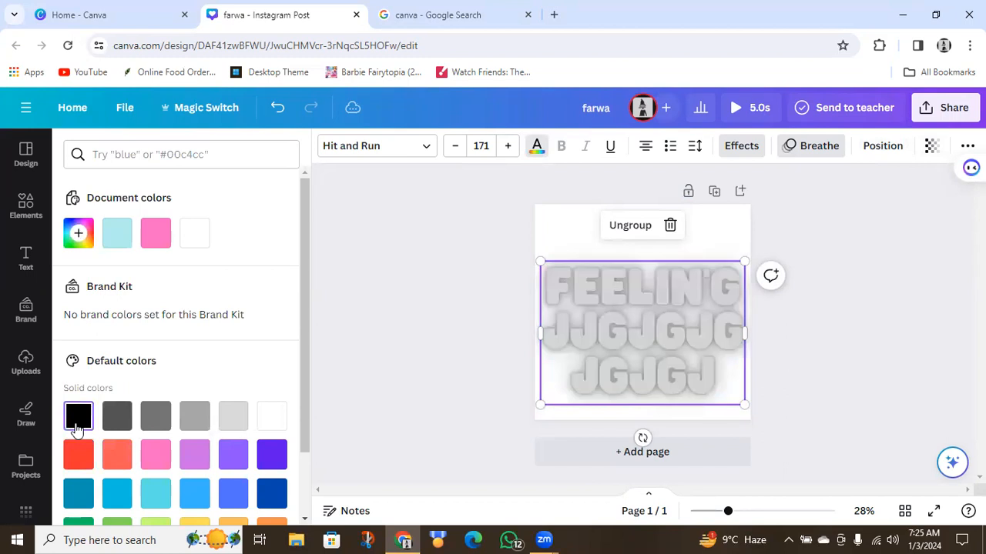
left_click(593, 319)
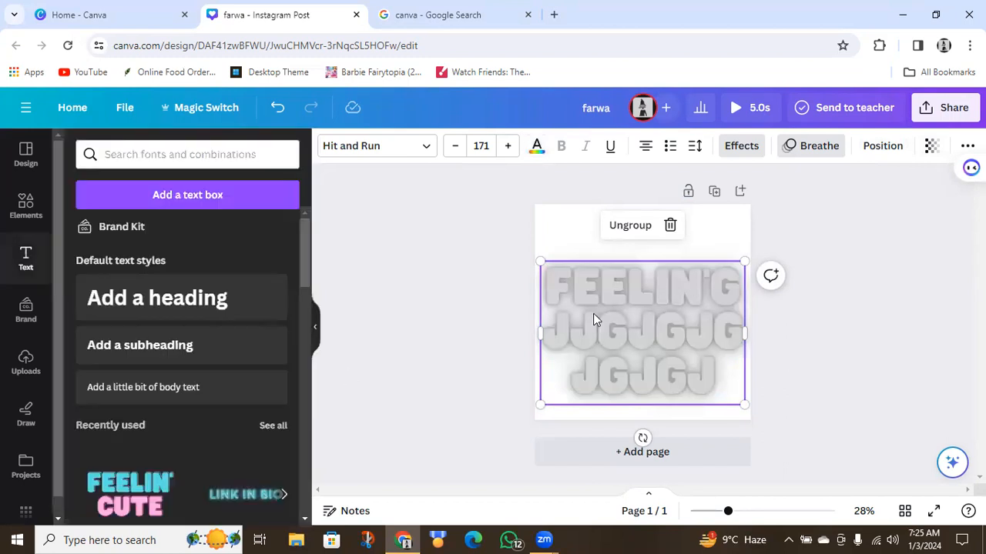
left_click(416, 240)
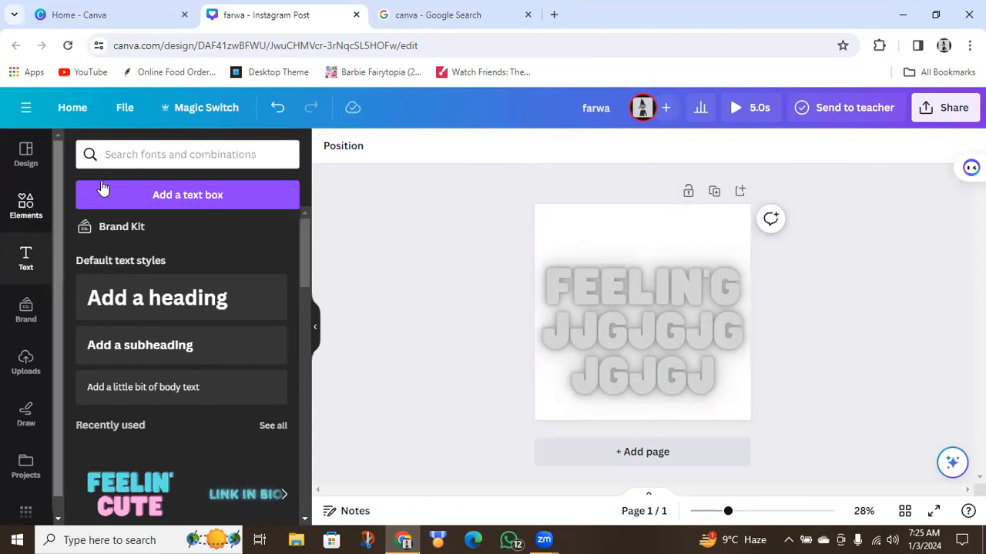
Search the fonts and text combinations for "background"
left_click(137, 154)
type("backgroun")
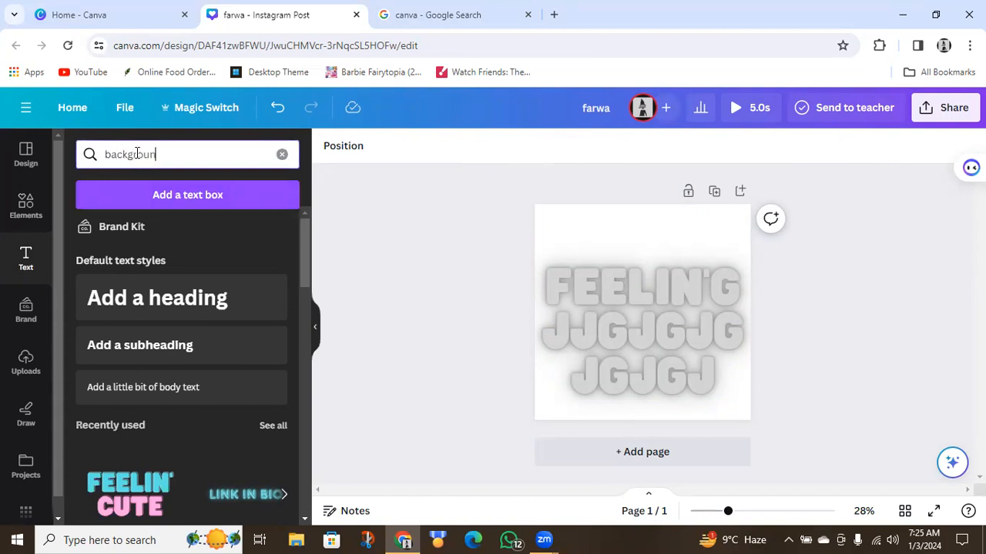
type("d")
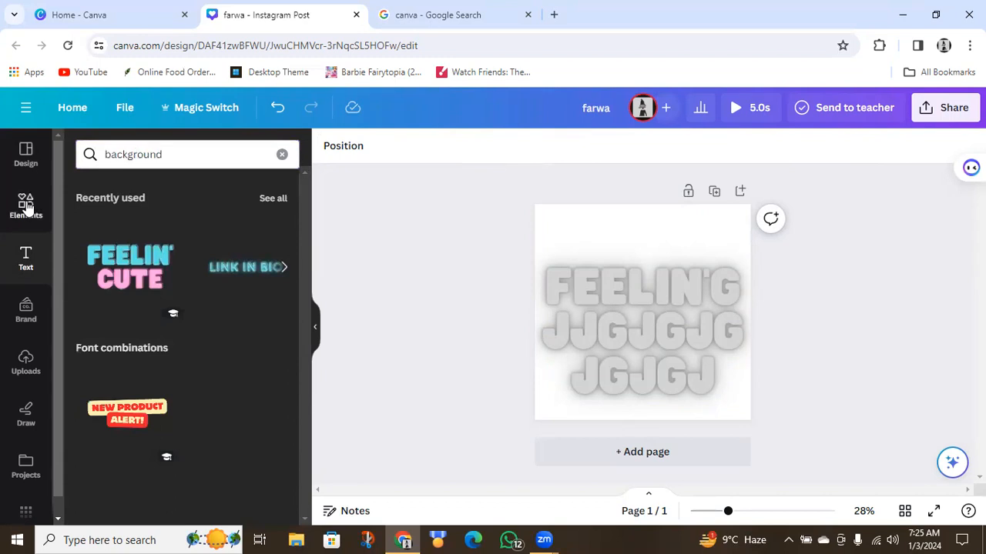
Search the Instagram post templates for "background image"
left_click(26, 153)
left_click(170, 152)
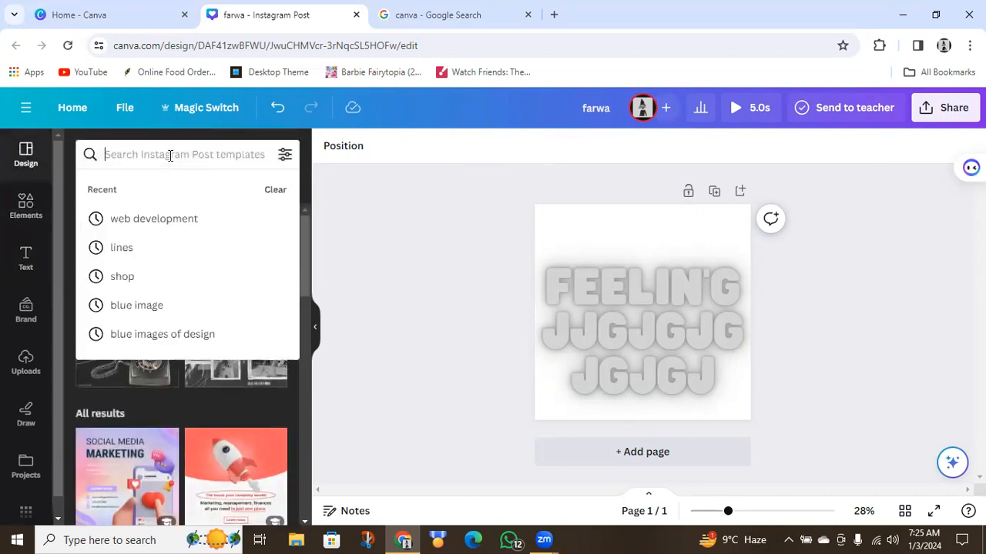
type("backgroun")
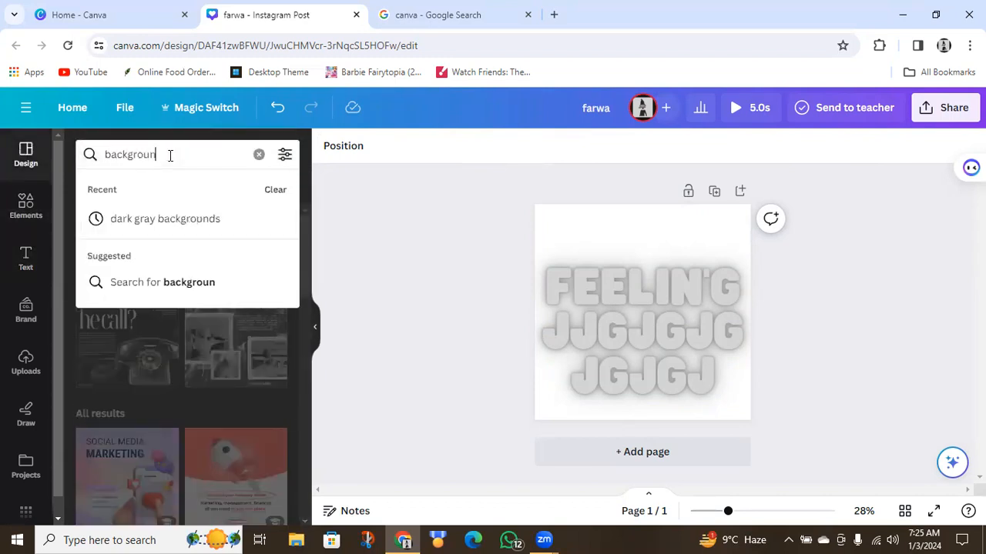
type("d iman")
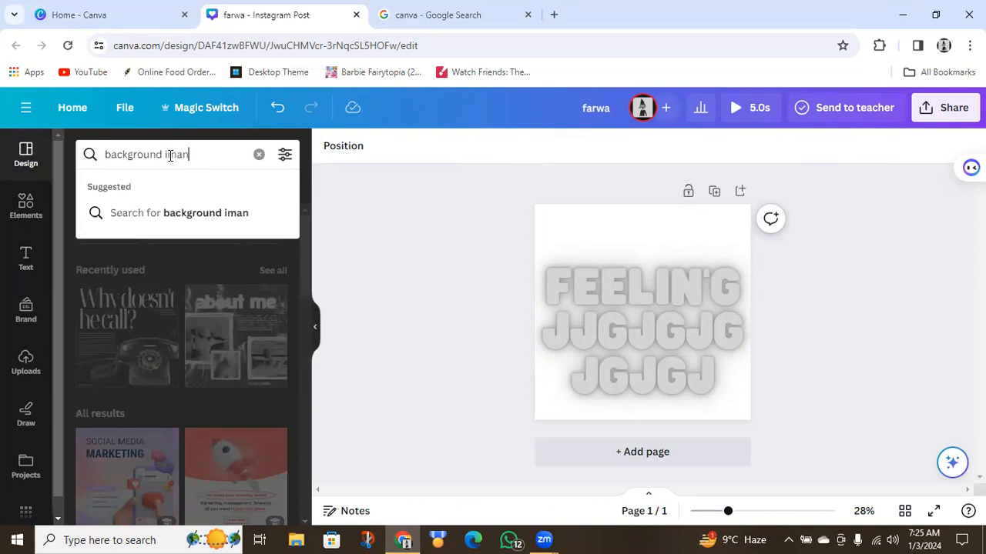
key("BackSpace")
type("ge")
key("Return")
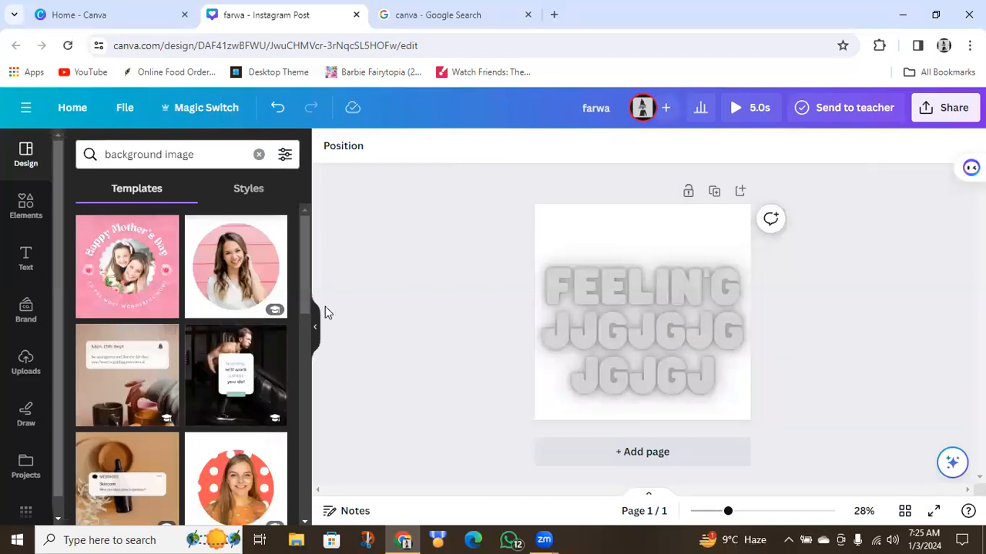
Add the Brown and White Photo Collage template as a second page and delete that page
left_click_drag(303, 291, 319, 417)
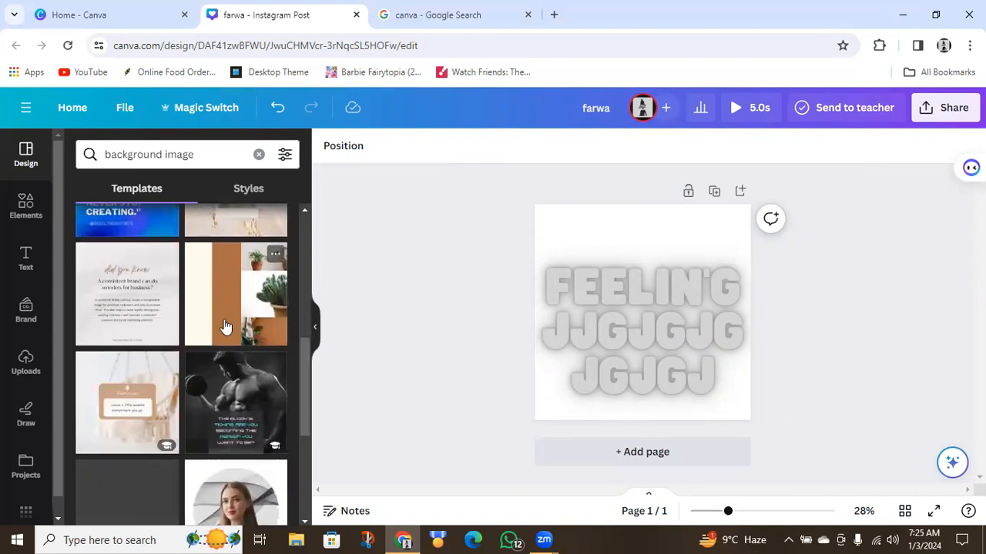
left_click(224, 326)
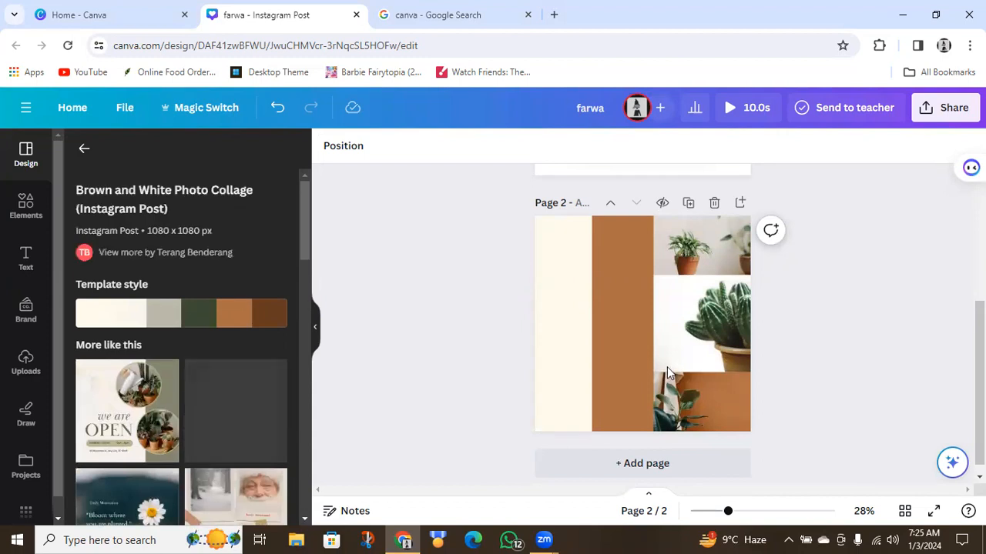
left_click(716, 204)
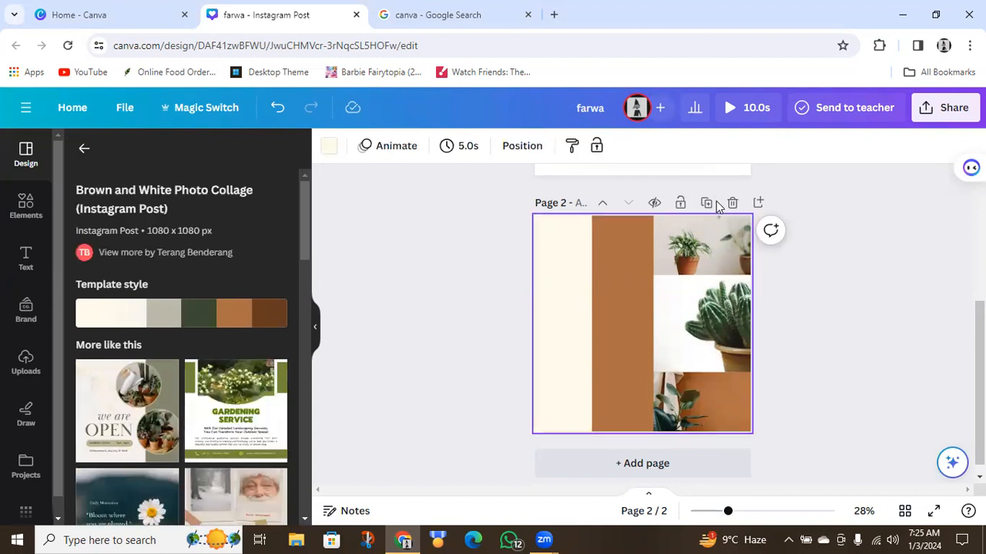
left_click(732, 202)
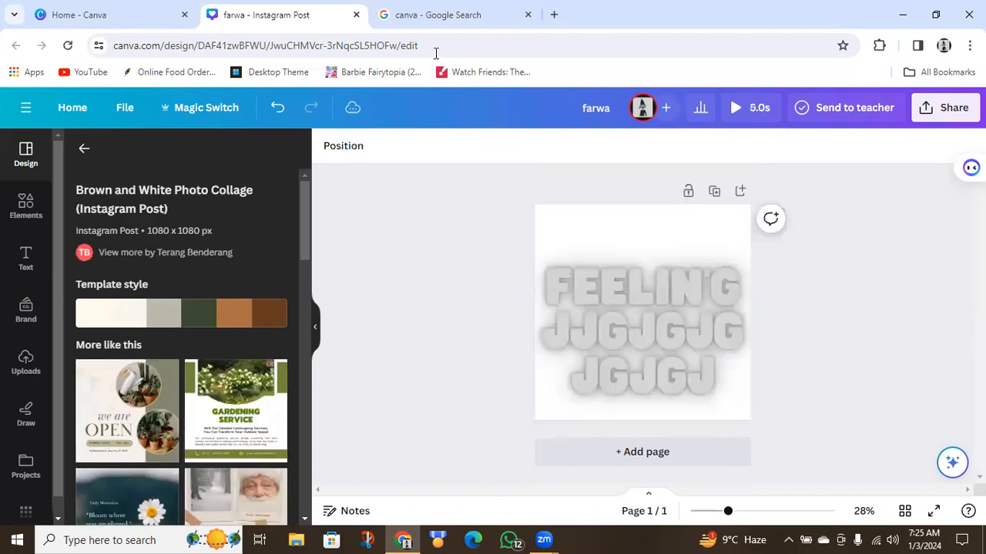
Switch to the Google search page and search for "background images", showing only image results
left_click(433, 22)
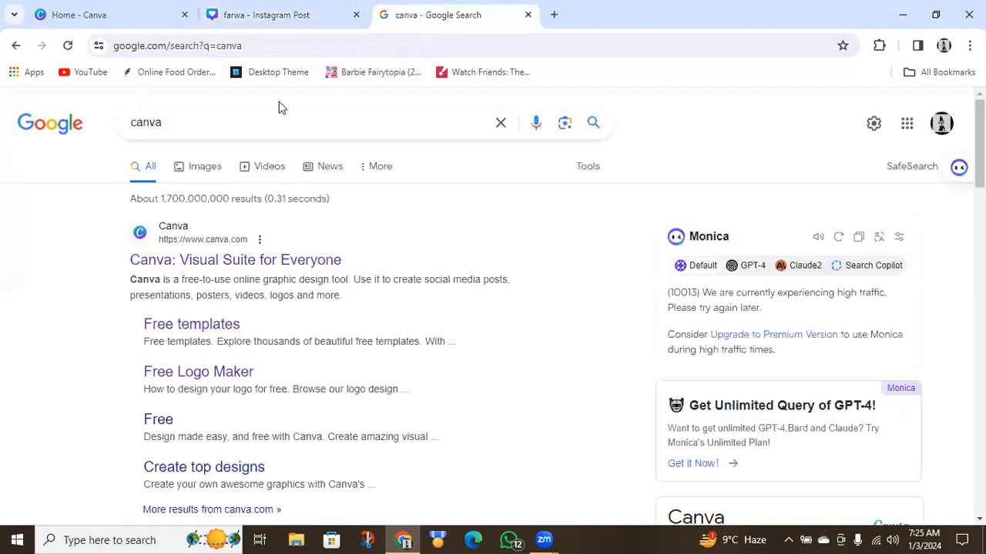
double_click(296, 118)
type("bac")
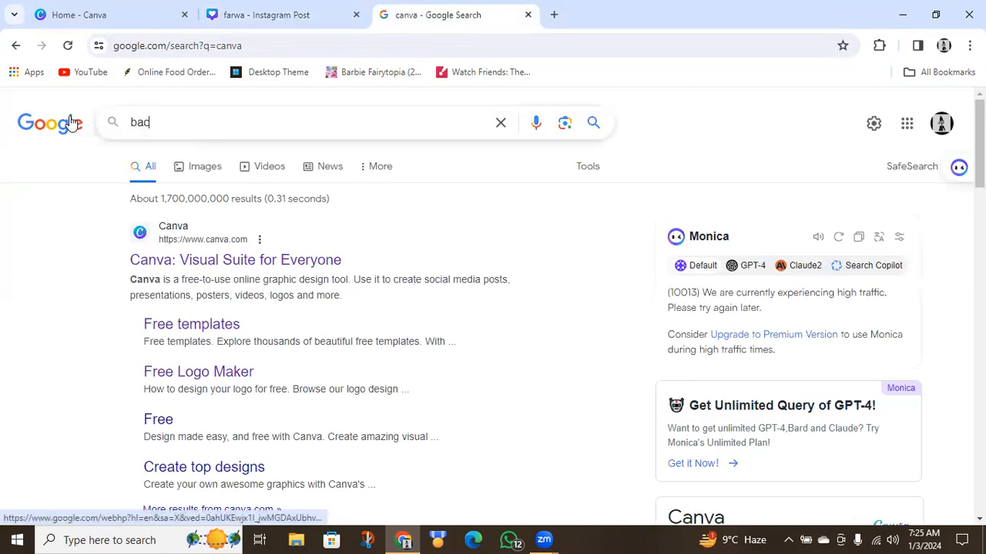
type("kground ")
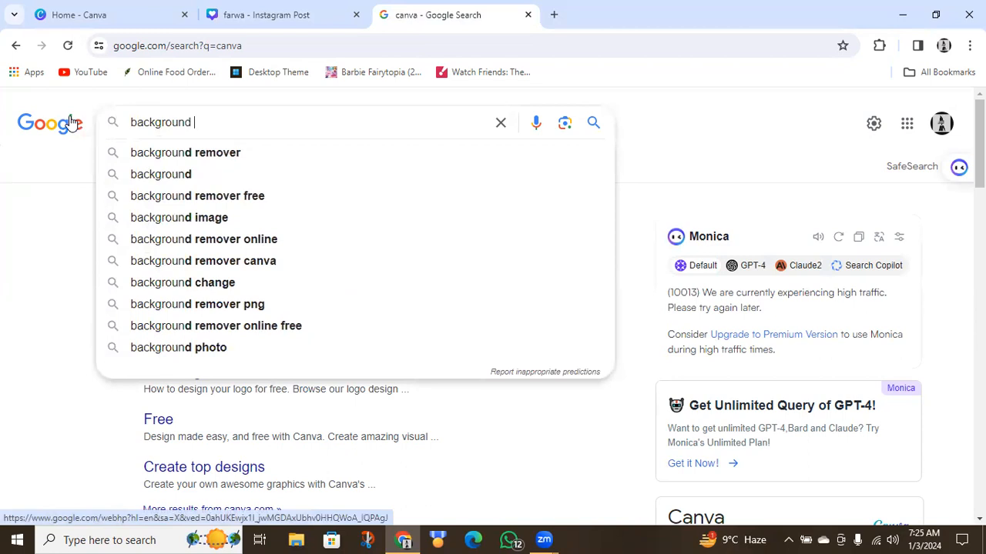
type("images")
key("Return")
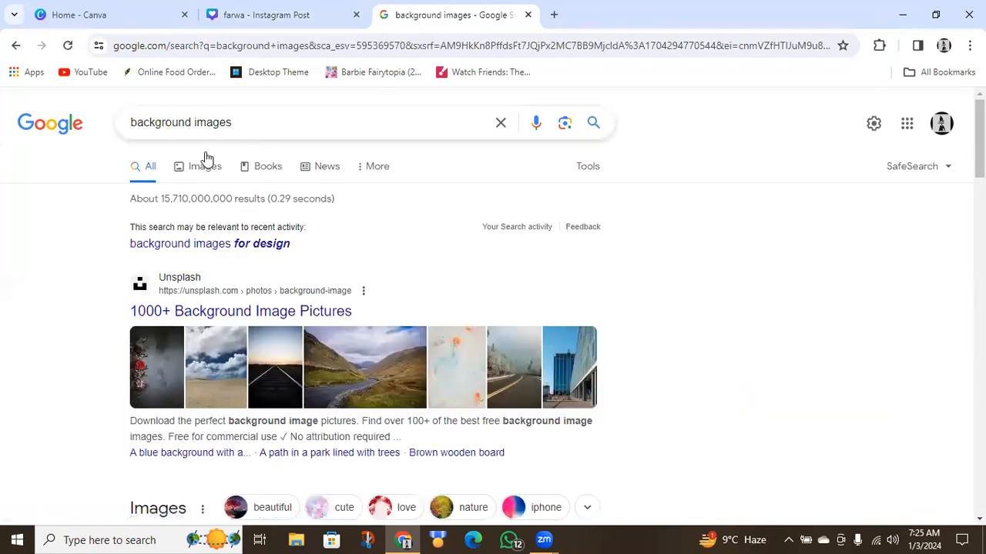
left_click(205, 168)
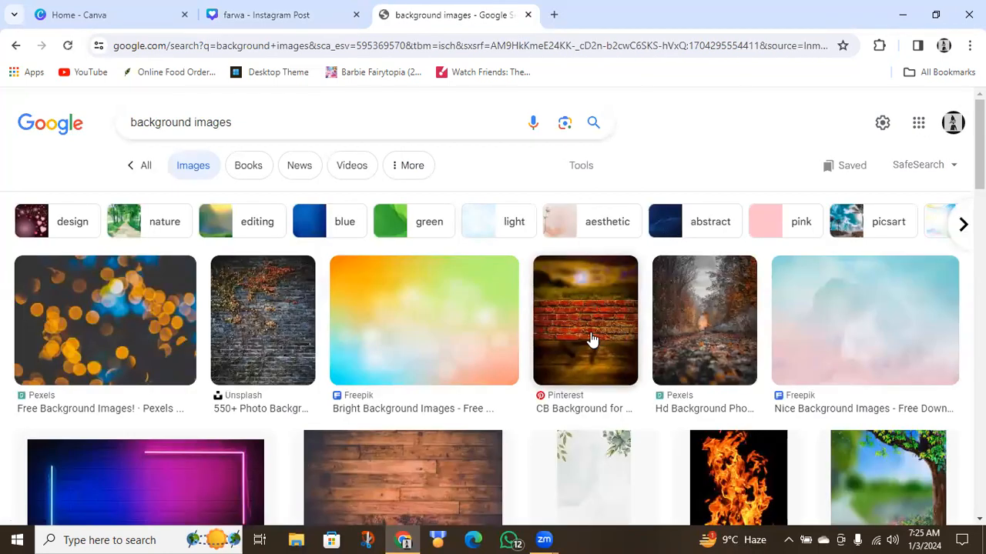
Copy the Pexels image of orange and blue bokeh lights and paste it onto the Canva page
left_click(113, 321)
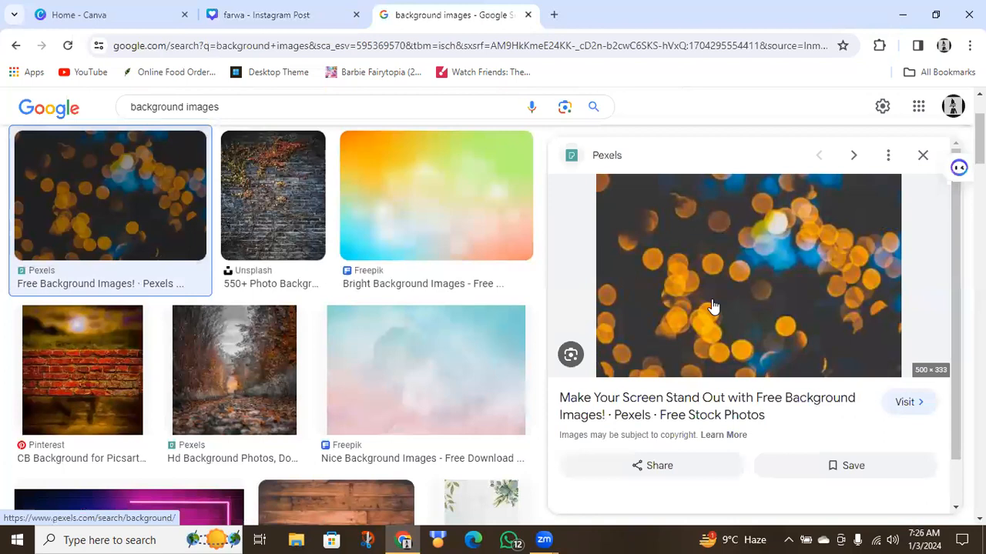
right_click(712, 307)
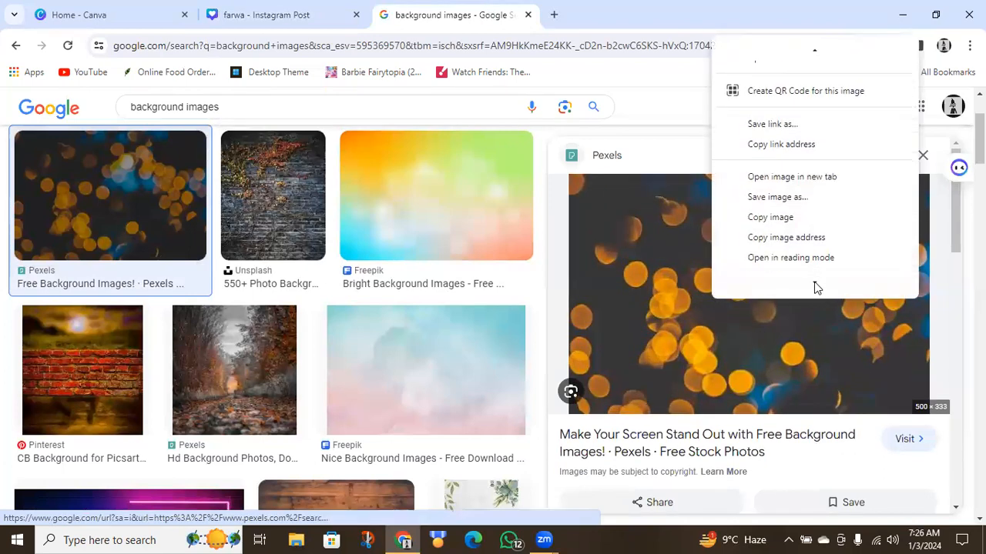
left_click(782, 147)
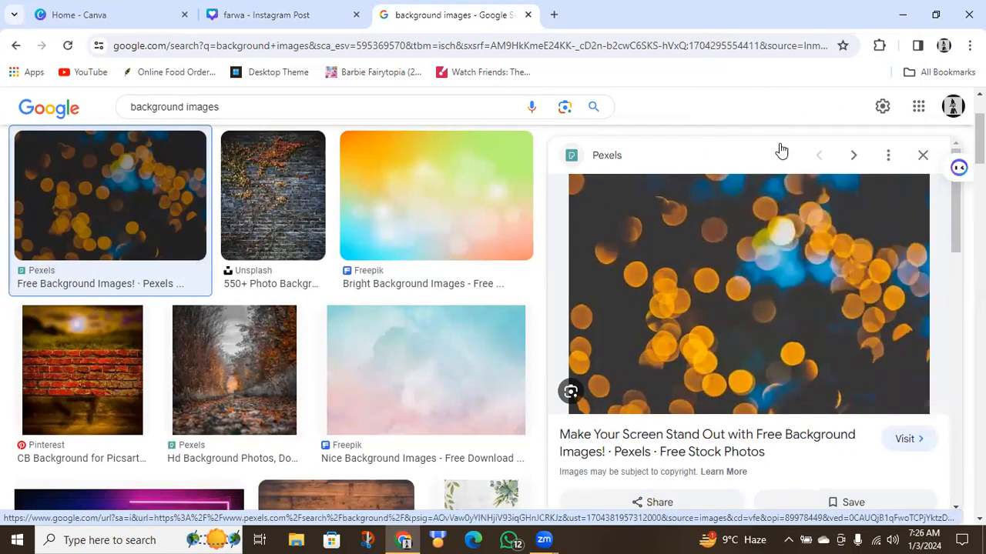
left_click(331, 15)
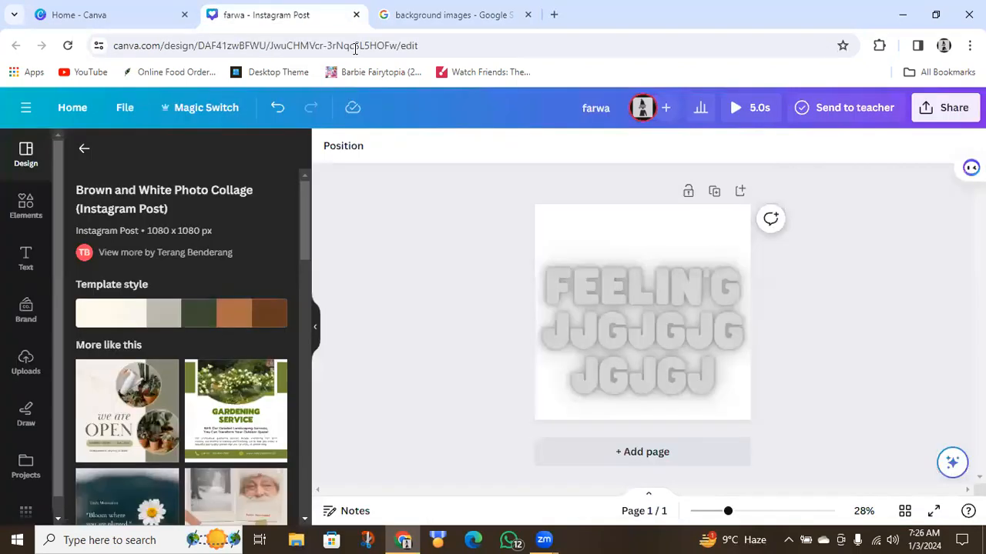
left_click(551, 223)
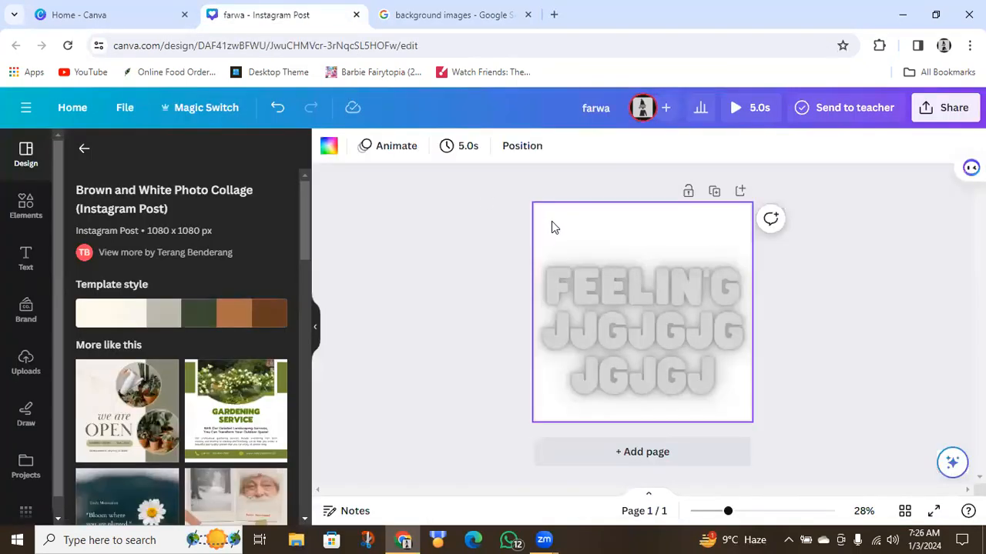
key("ctrl+v")
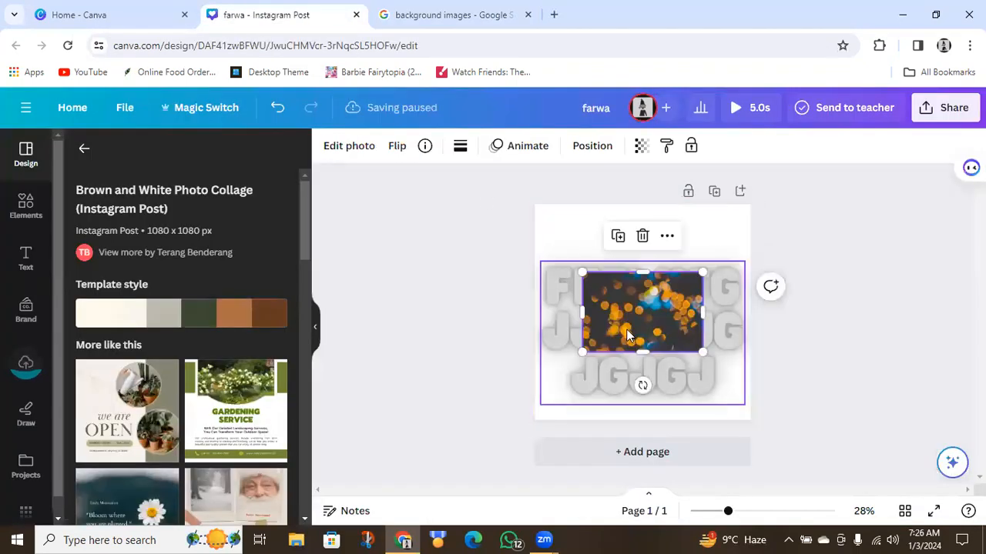
Enlarge the pasted bokeh photo until it covers the whole page and deselect it
left_click_drag(583, 271, 589, 244)
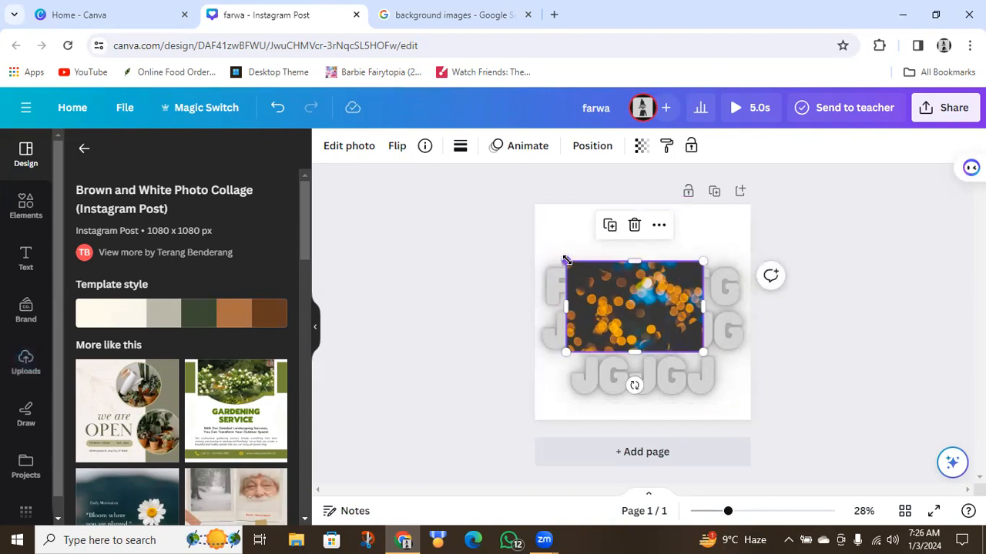
left_click_drag(565, 260, 536, 205)
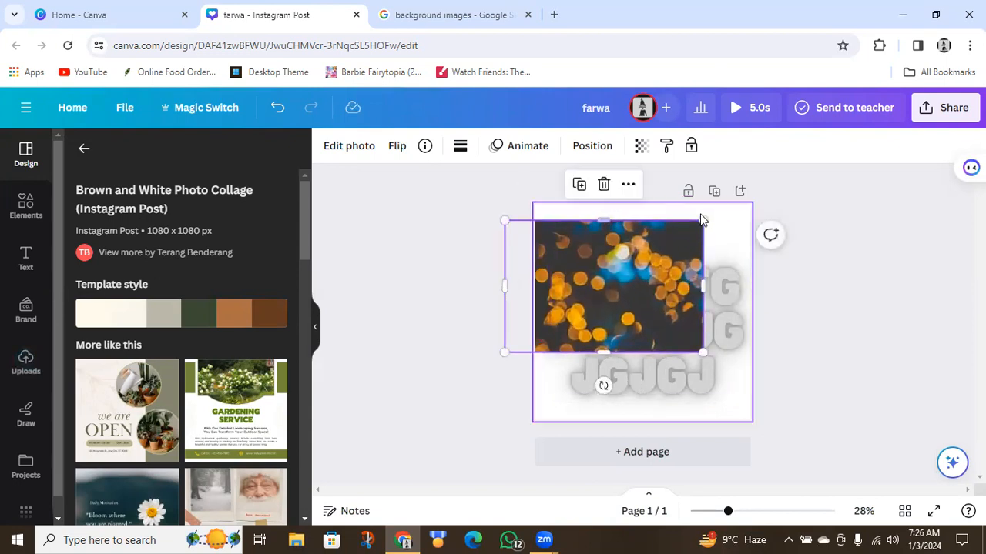
left_click_drag(702, 218, 751, 189)
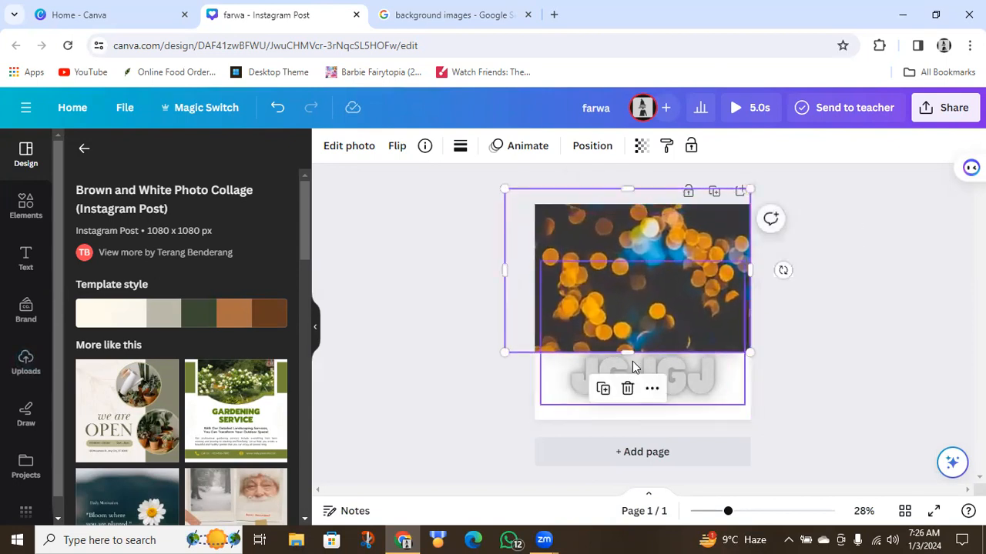
left_click_drag(628, 353, 628, 435)
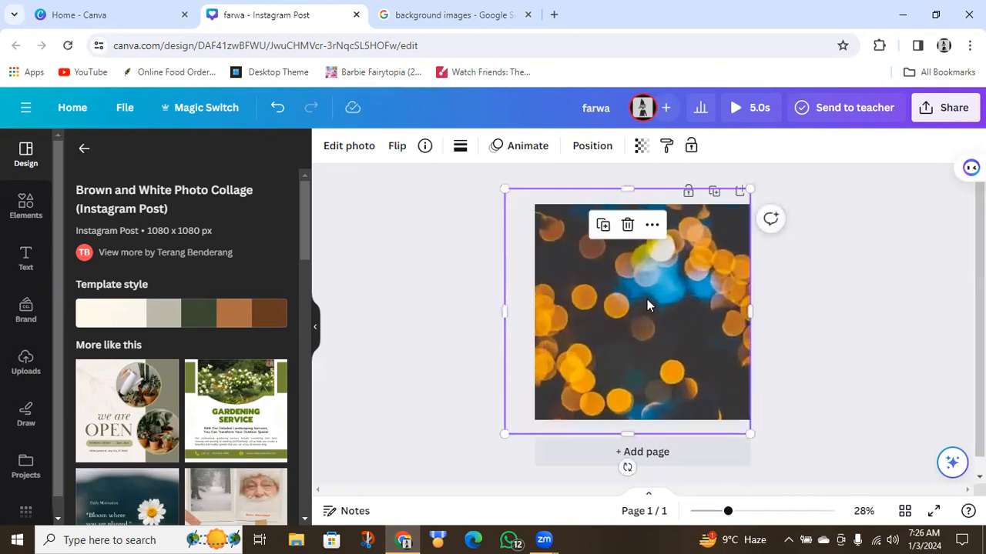
left_click(447, 309)
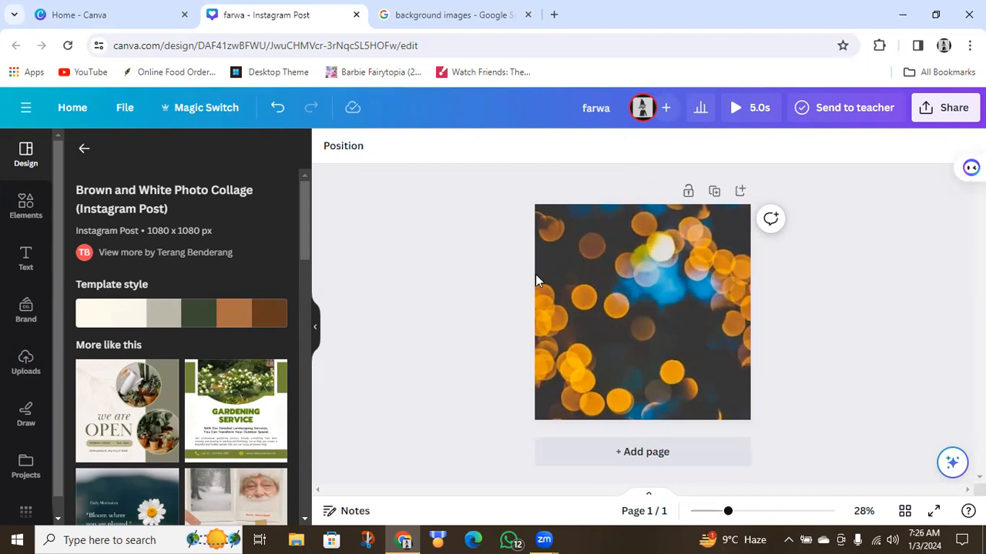
Send the bokeh photo to the back, behind the three-line text
right_click(586, 341)
mouse_move(636, 287)
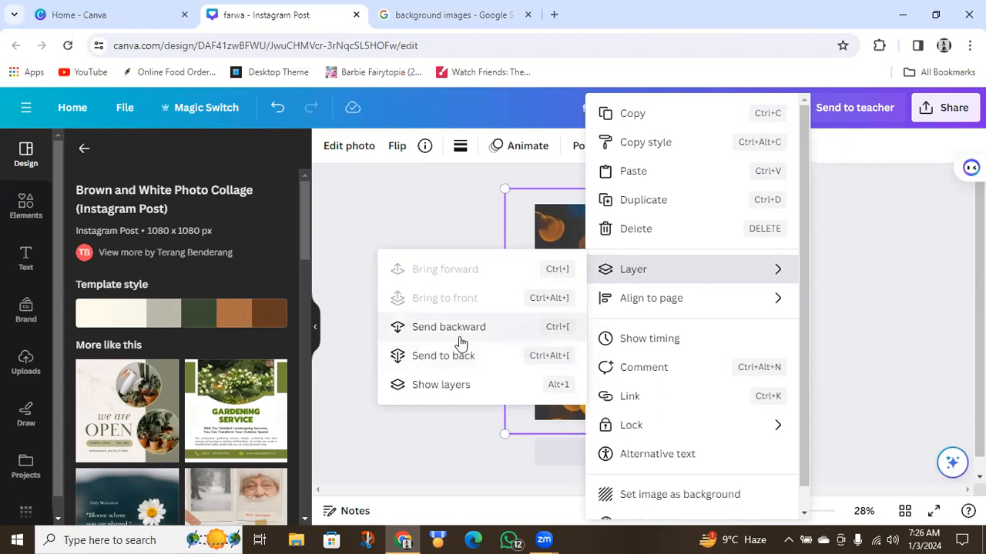
left_click(438, 360)
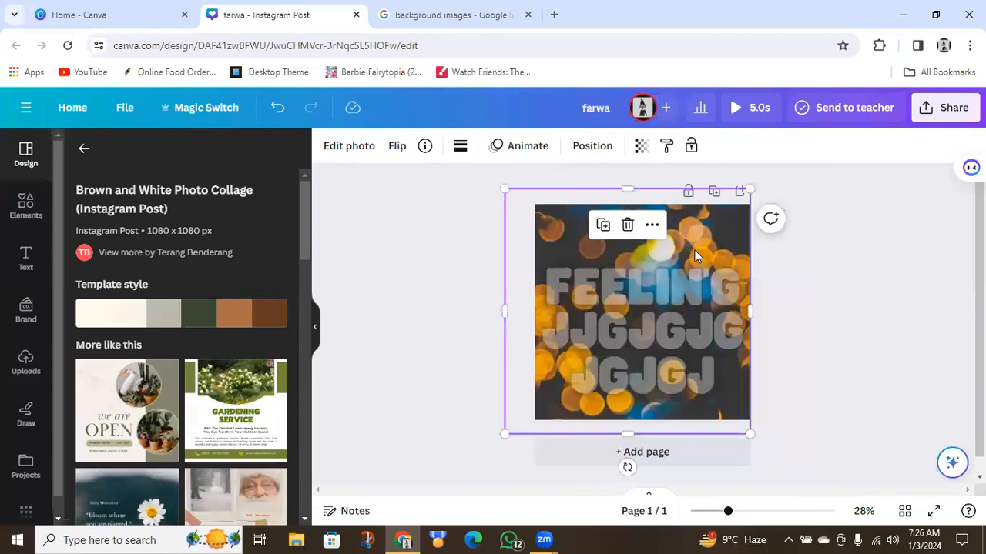
Lower the bokeh photo's transparency value to a little over half
left_click(642, 148)
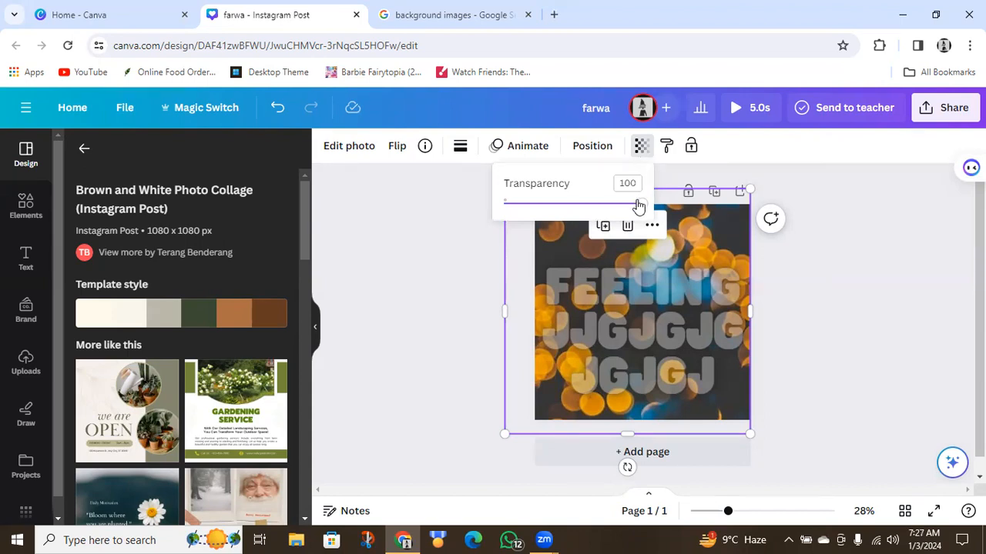
left_click_drag(641, 204, 585, 203)
left_click(591, 321)
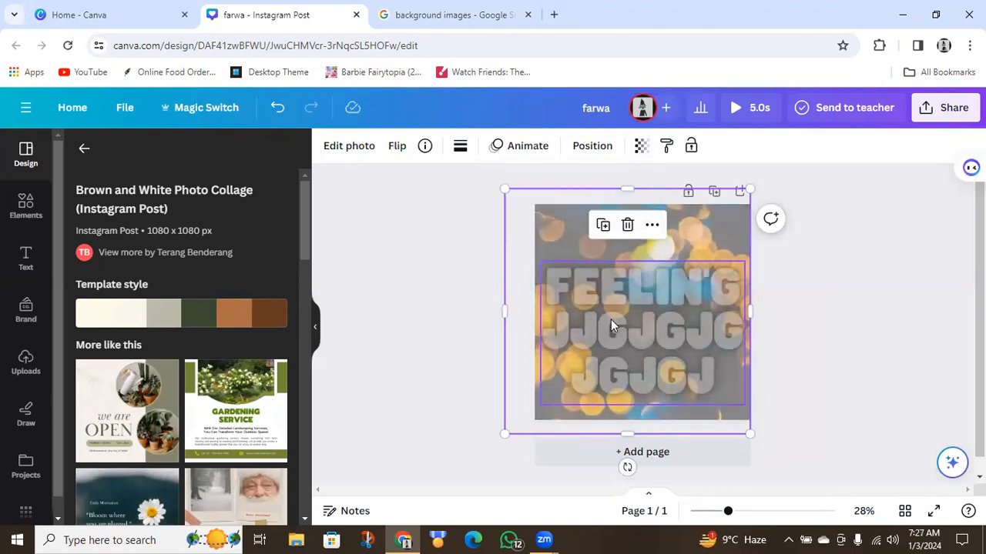
Set the three-line text's transparency value to 100
left_click(610, 319)
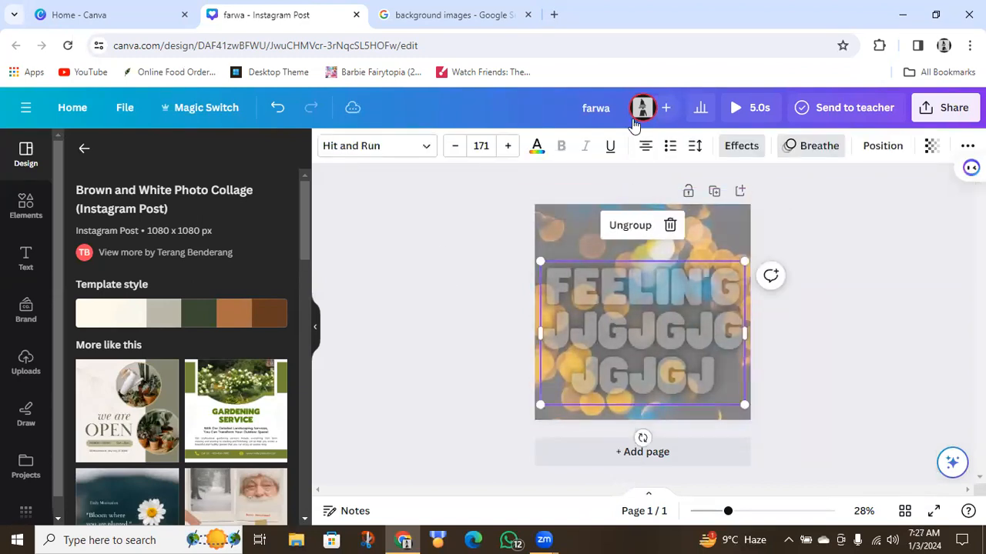
left_click(938, 145)
left_click_drag(873, 208, 932, 204)
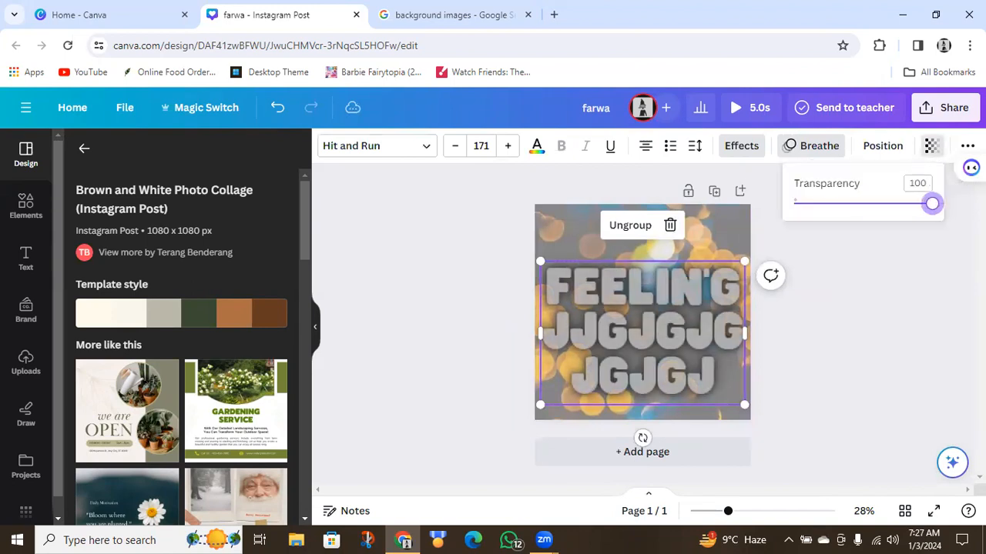
left_click(500, 265)
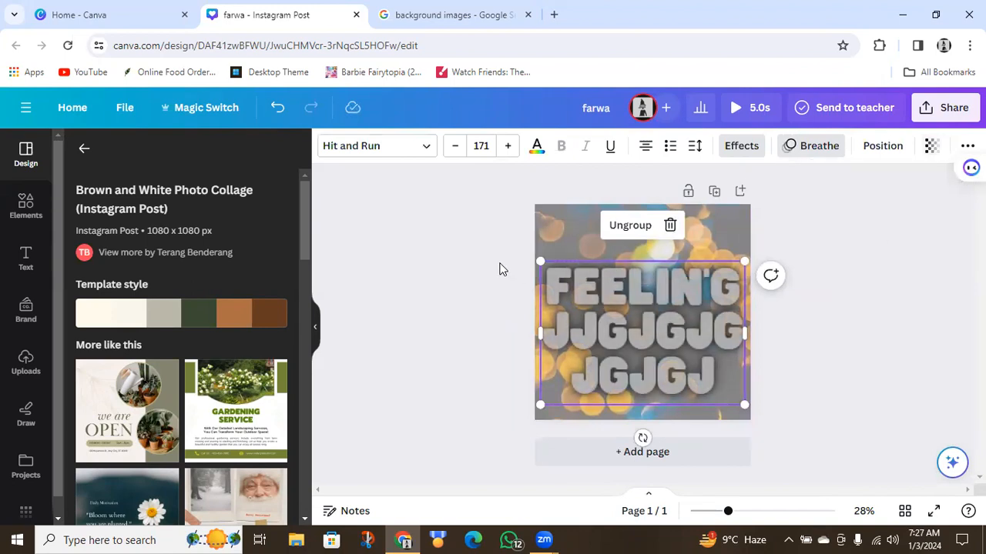
Delete the second and third text lines, keeping FEELIN'G, and move the text down to the middle of the page
left_click(647, 336)
left_click_drag(711, 385, 549, 341)
key("BackSpace")
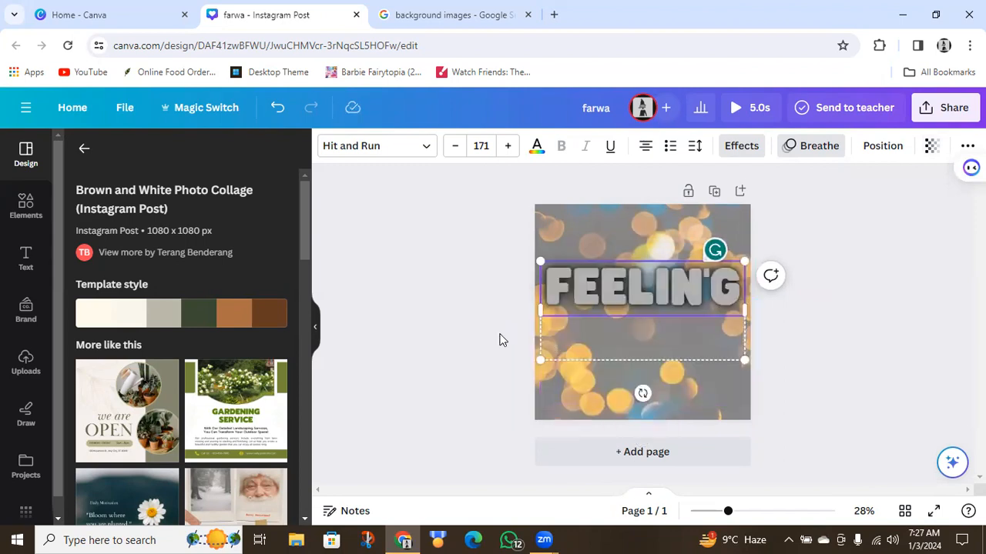
left_click(500, 339)
left_click_drag(661, 290, 656, 319)
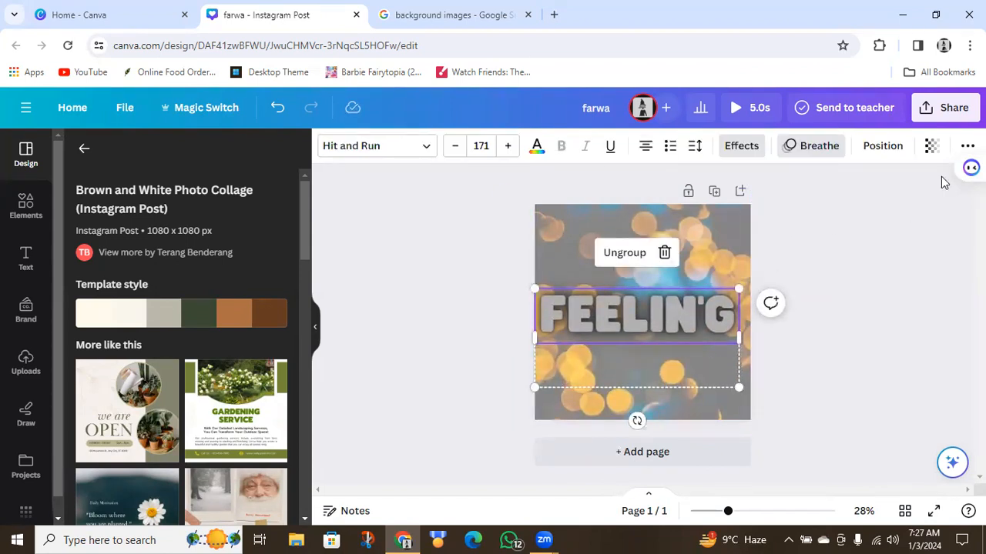
Move the Monica assistant widget out of the way and lock the FEELIN'G text
mouse_move(969, 168)
left_click_drag(969, 169, 969, 270)
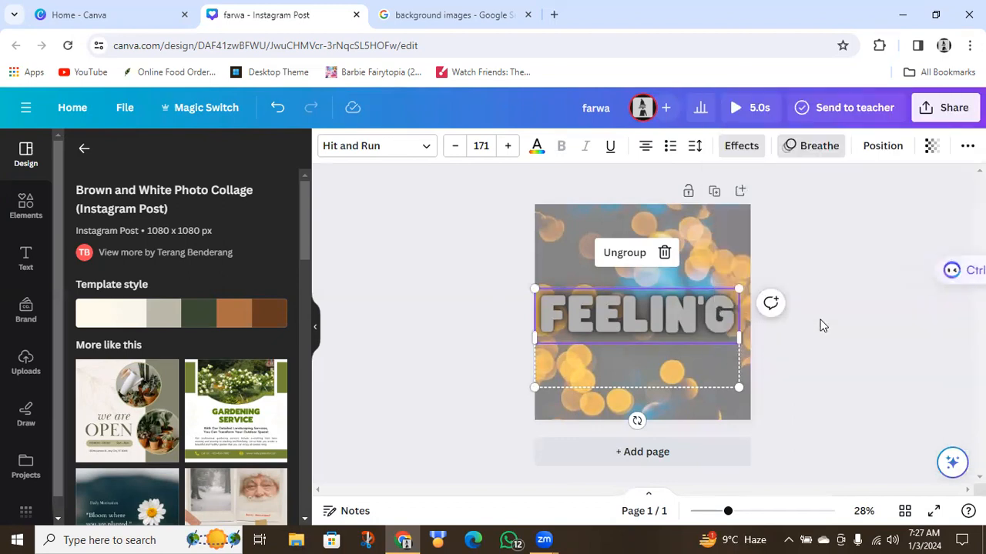
left_click(968, 146)
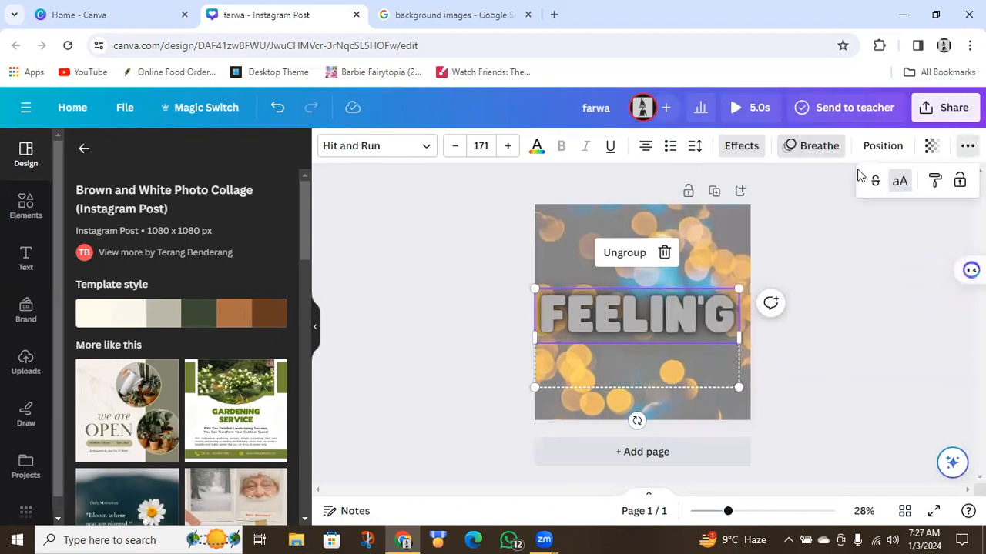
left_click(956, 188)
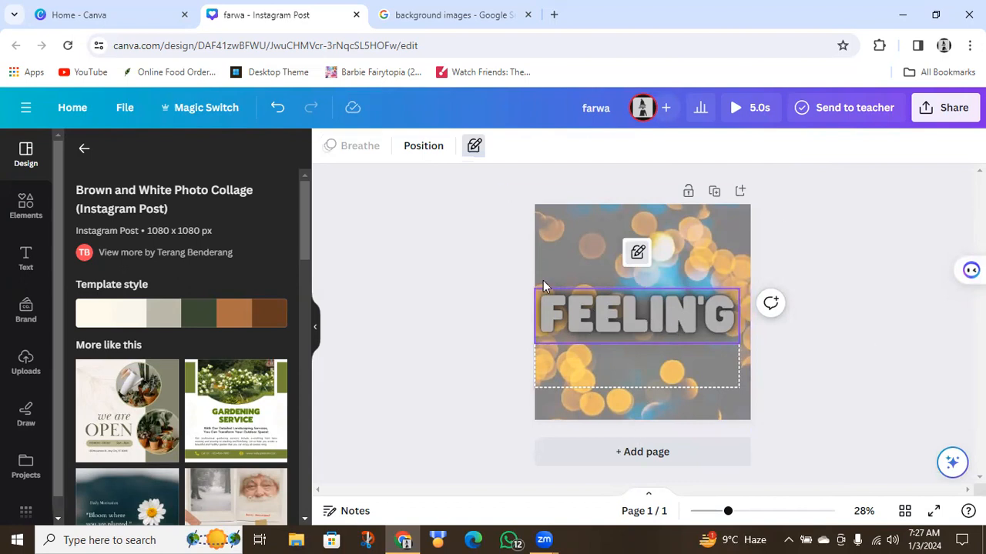
Select the background photo, return to the locked FEELIN'G text and unlock it
left_click(710, 225)
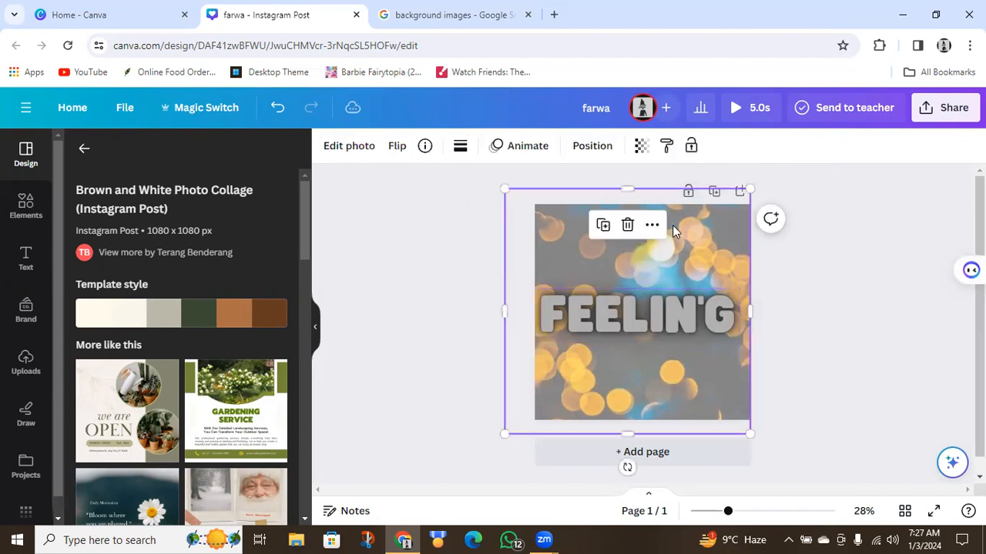
left_click(616, 289)
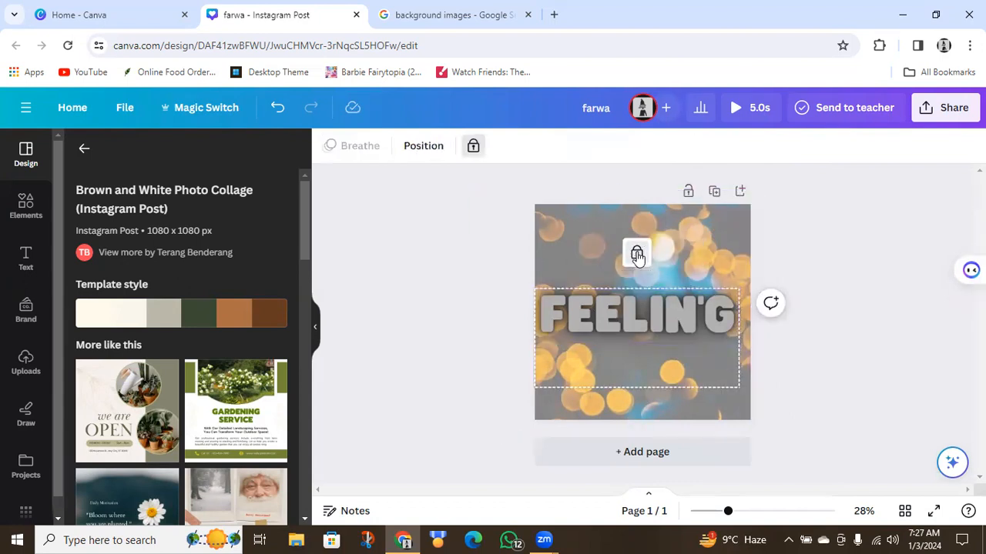
left_click(636, 254)
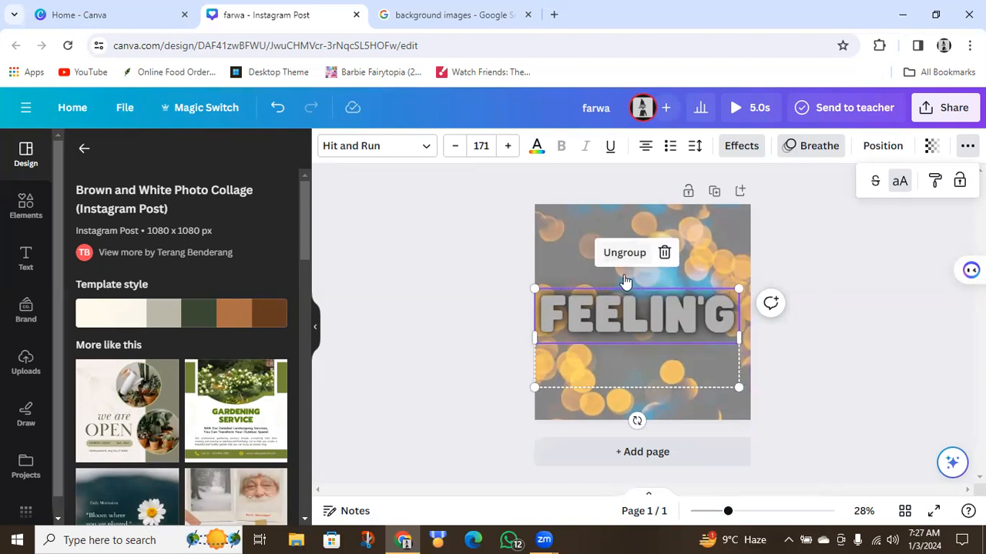
Ungroup the FEELIN'G text from the empty text box below it and select the FEELIN'G text on its own
left_click(624, 255)
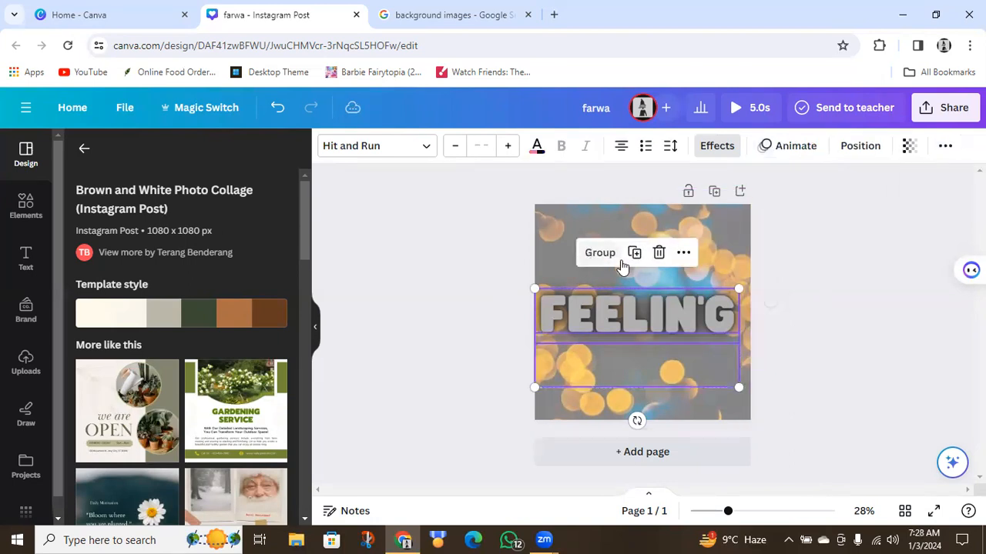
left_click(462, 306)
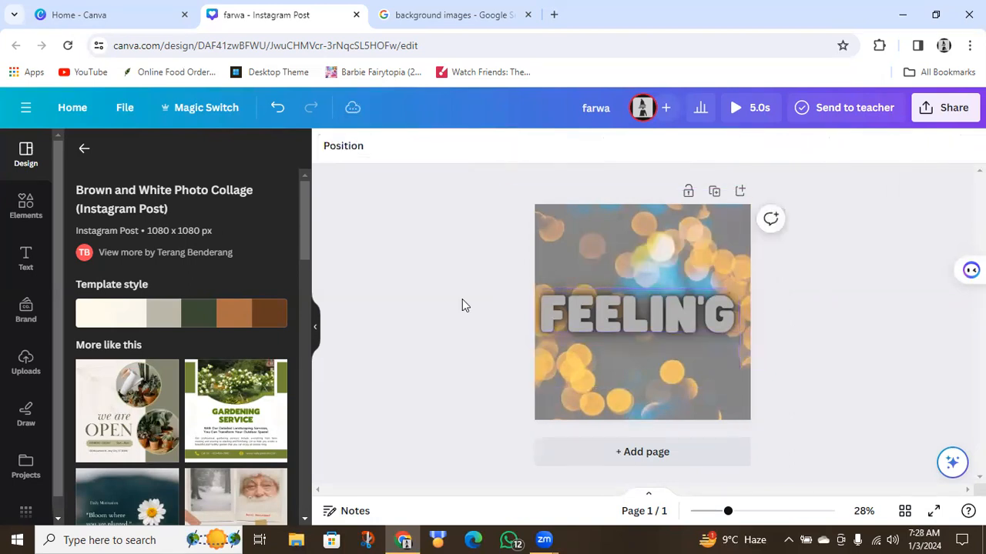
left_click(601, 244)
left_click(618, 305)
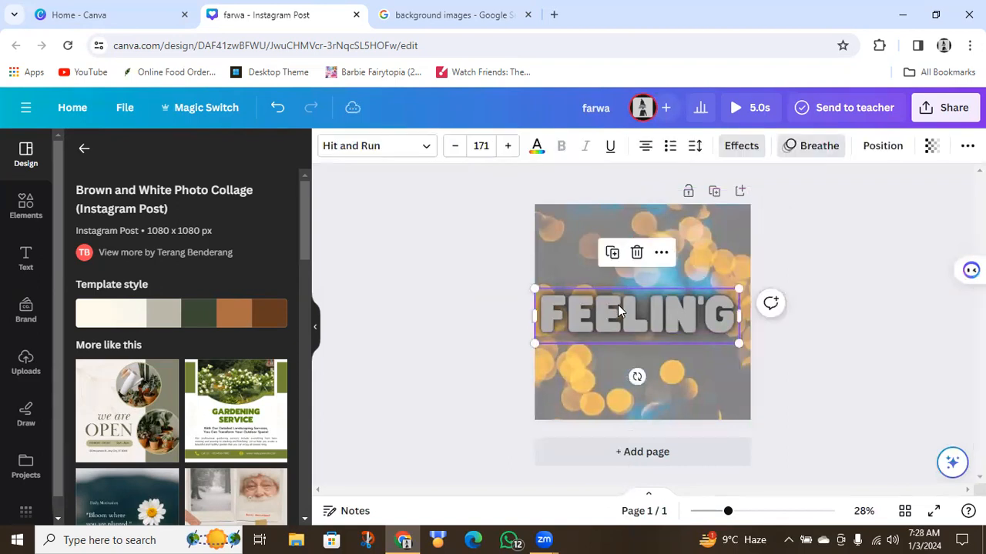
Group the FEELIN'G text with the empty text box below it, and ungroup the two again
left_click_drag(488, 188, 776, 424)
left_click(596, 257)
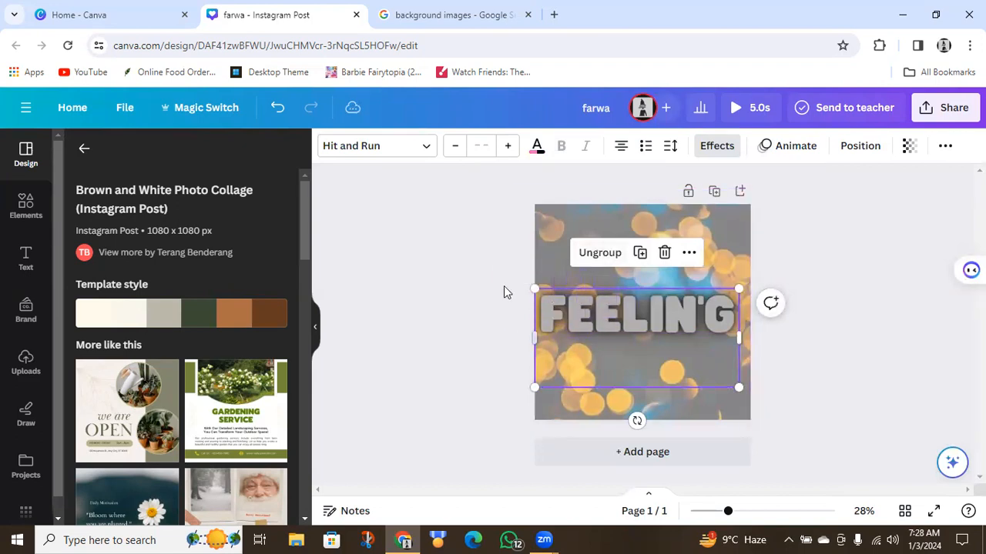
left_click(621, 255)
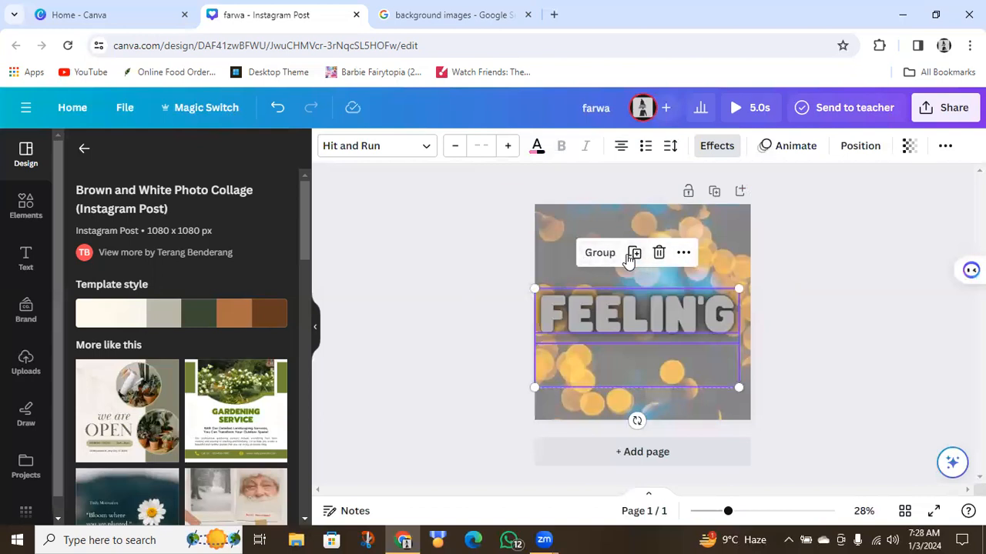
Duplicate the two selected text boxes, move the copy downward and delete it
left_click(684, 254)
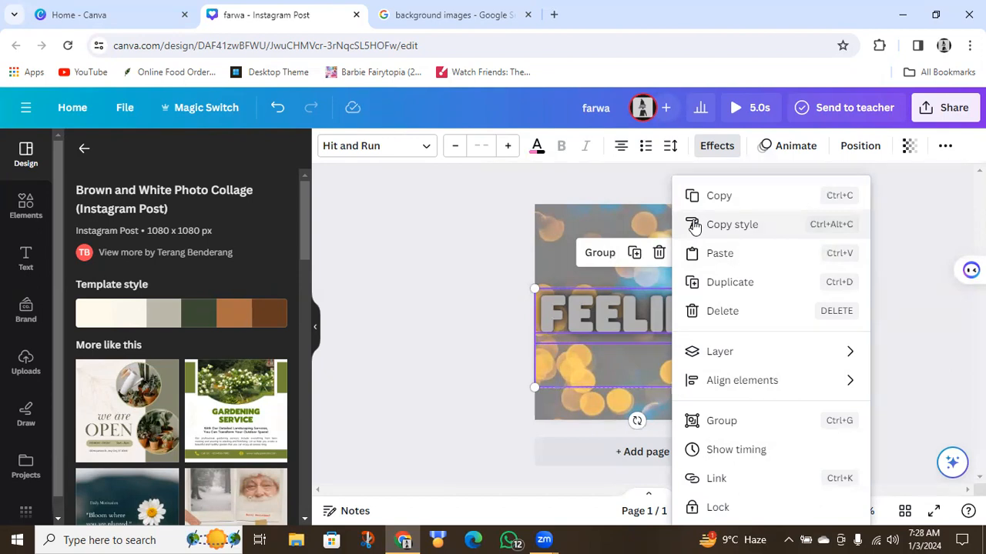
left_click(629, 258)
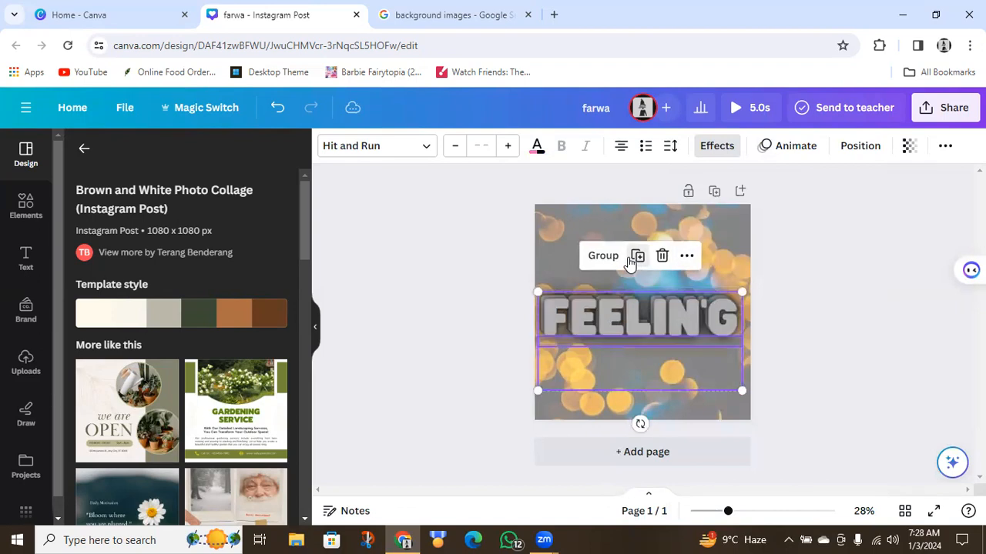
left_click_drag(652, 323, 662, 370)
key("Delete")
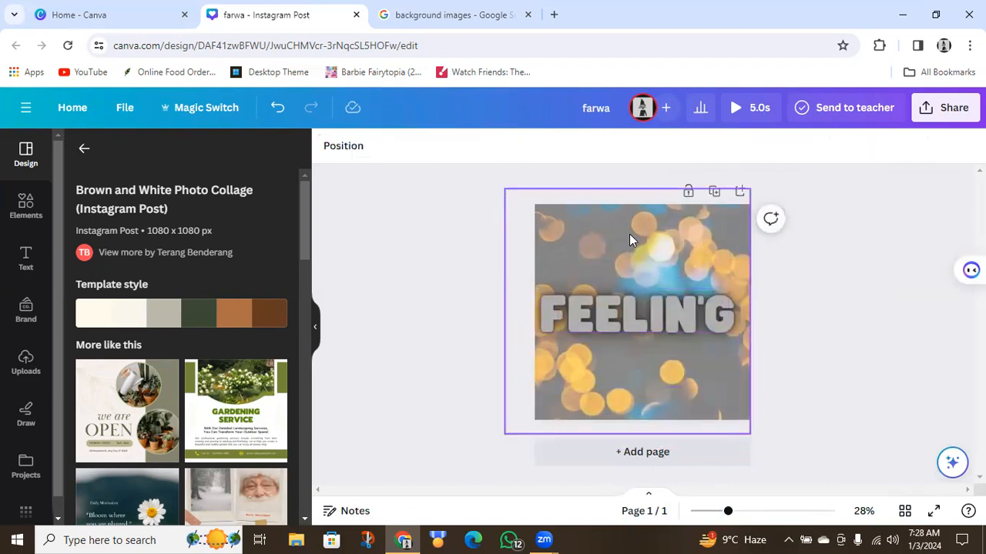
Delete the bokeh background photo from the page and undo the deletion
left_click(630, 239)
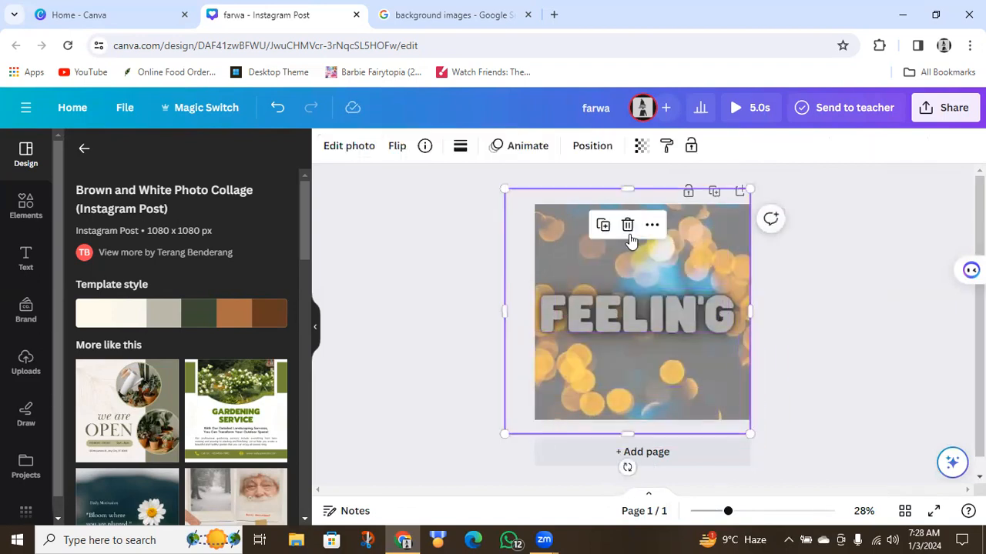
left_click(439, 263)
left_click(690, 273)
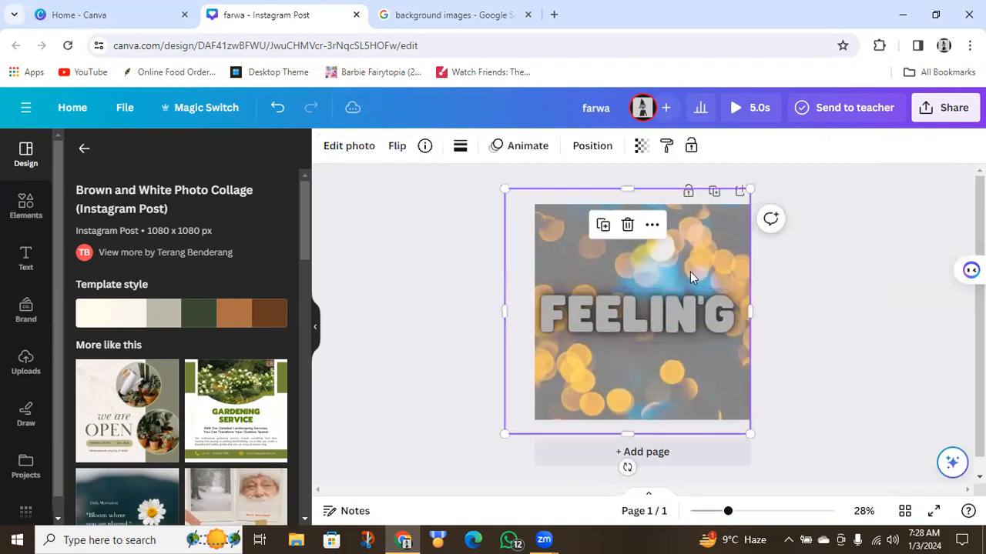
left_click(628, 225)
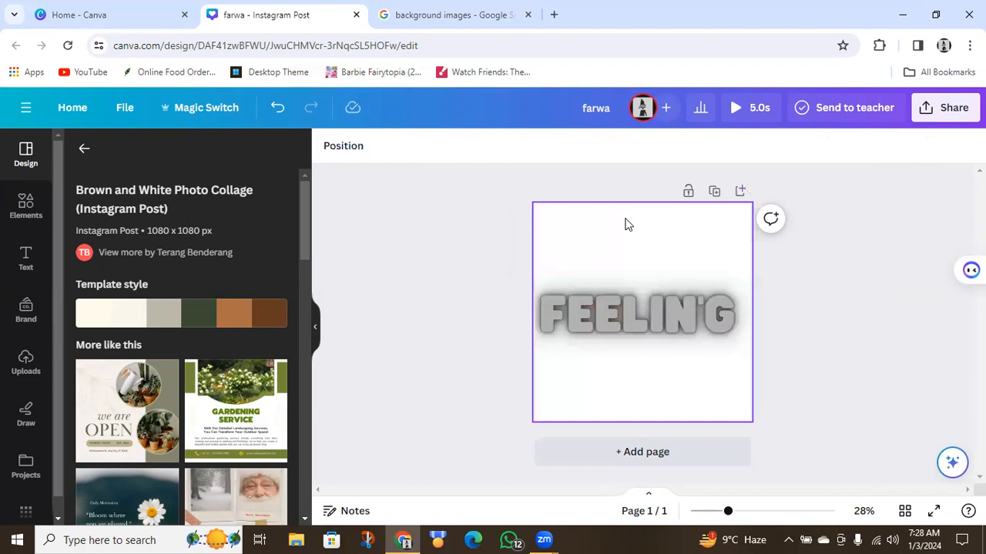
key("ctrl+z")
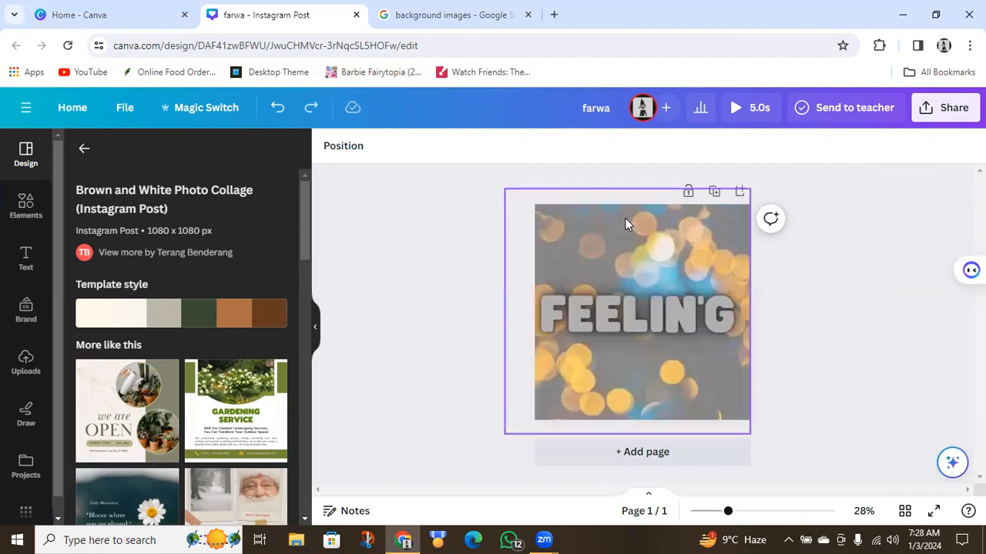
Duplicate the page and view the timing settings of the copy
left_click(713, 191)
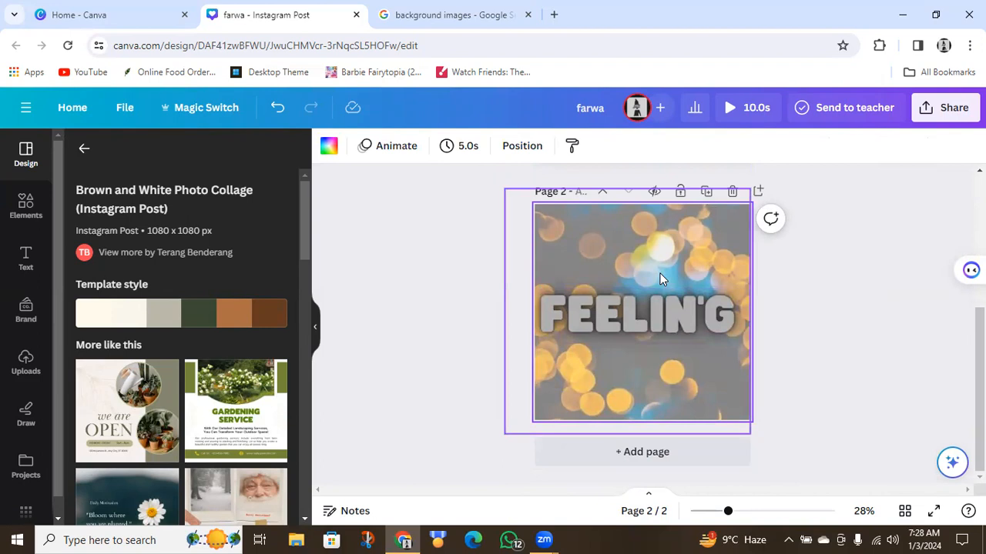
left_click(452, 148)
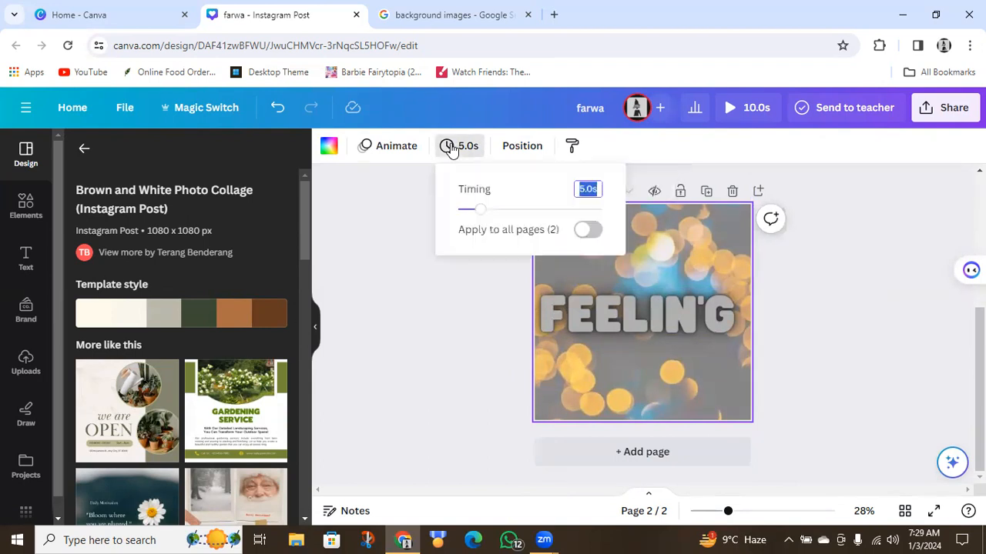
left_click(522, 150)
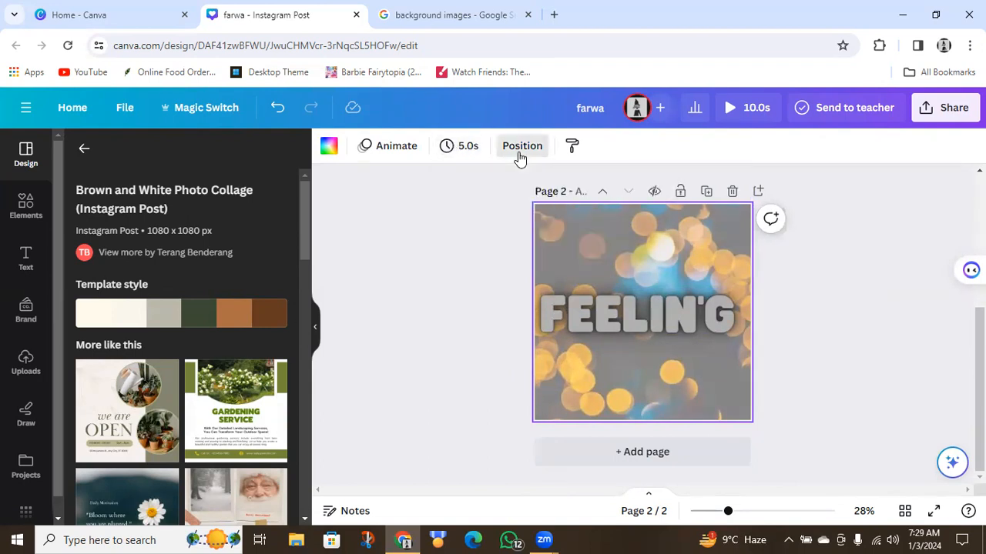
Give the second page a custom solid background colour in a muted greyish blue
left_click(328, 148)
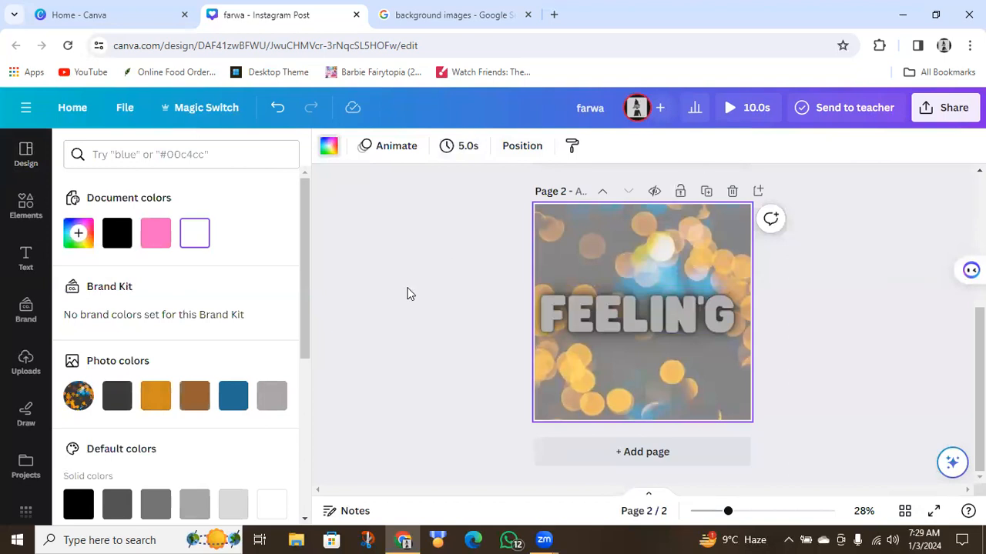
left_click(77, 240)
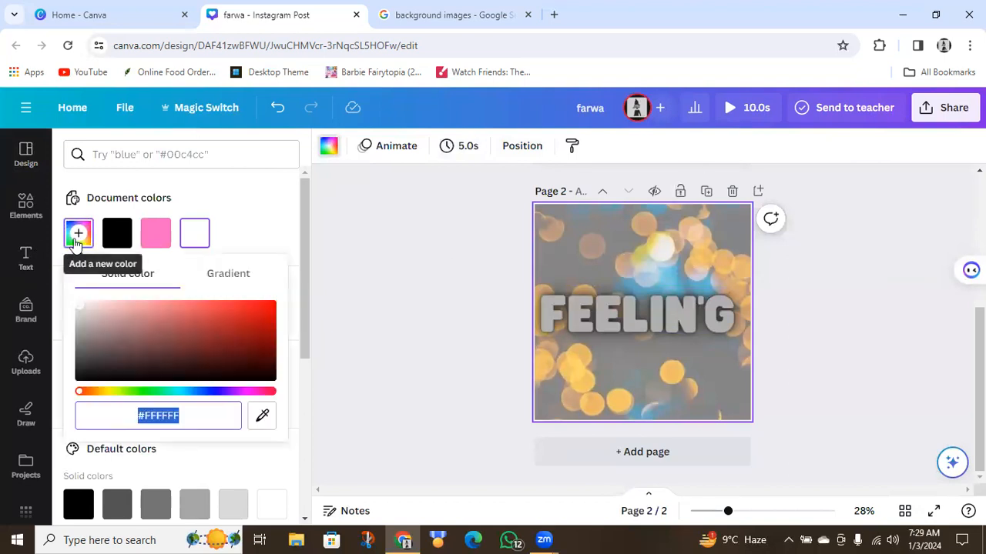
left_click(79, 310)
left_click_drag(79, 308, 224, 318)
left_click_drag(82, 395, 210, 402)
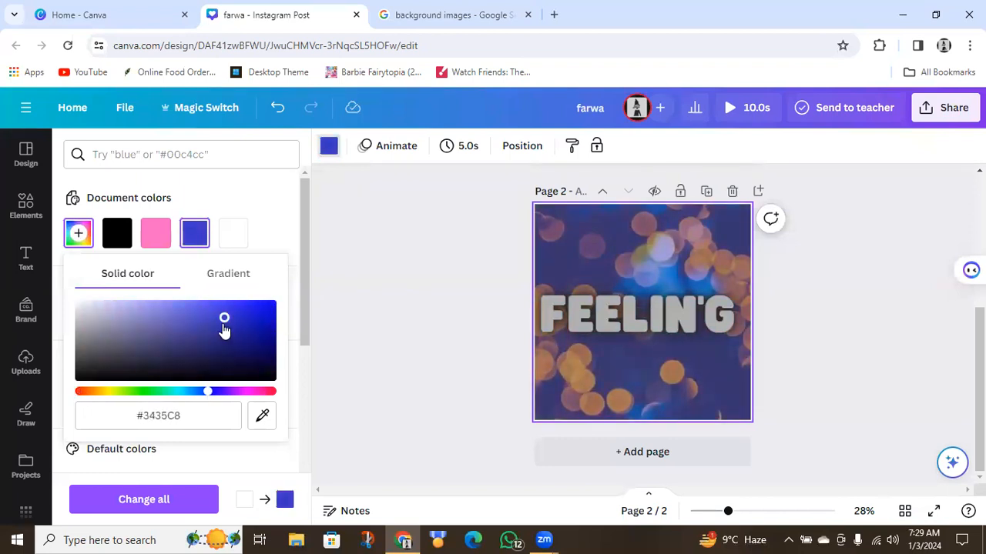
left_click_drag(224, 318, 153, 339)
left_click(482, 362)
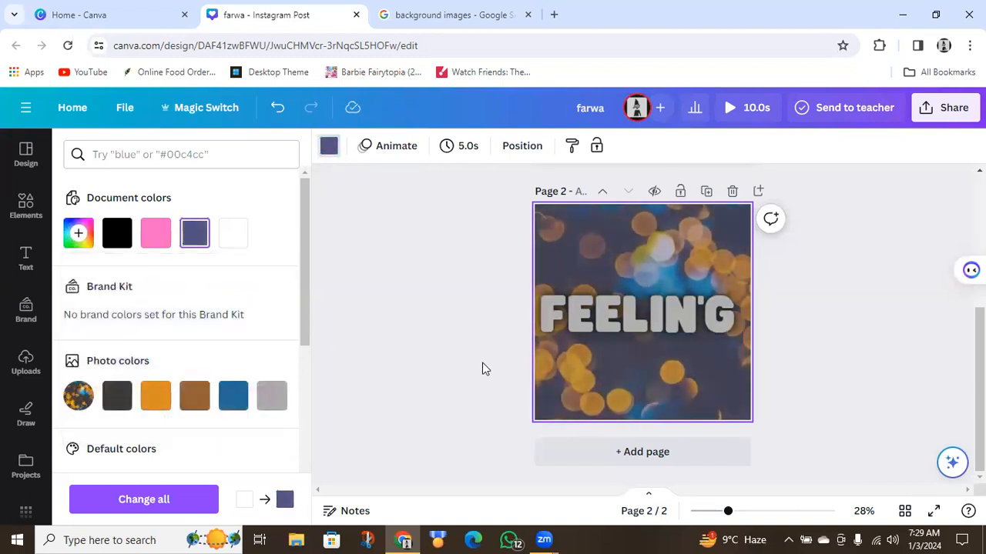